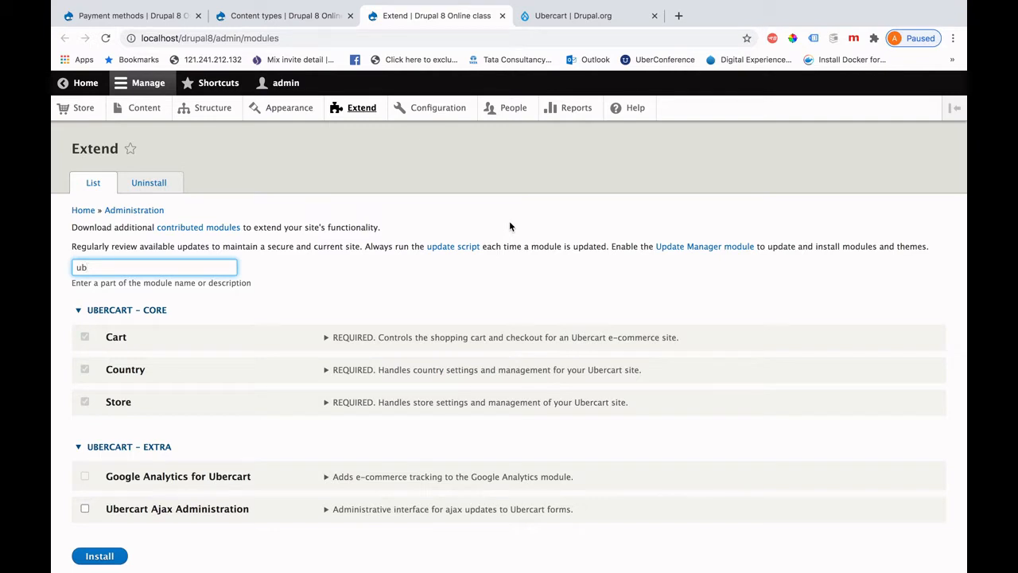
# Switch from the Ubercart-filtered Extend list to the Ubercart project page on Drupal.org.
pyautogui.click(586, 22)
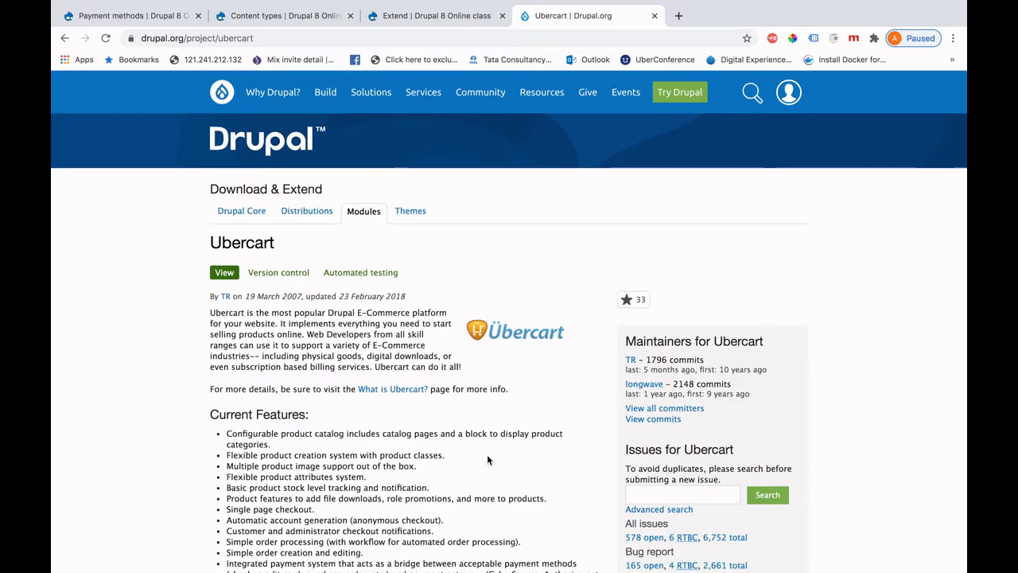
# Check the Ubercart download releases on Drupal.org, then return to the Extend module list.
pyautogui.scroll(-10, 488, 460)
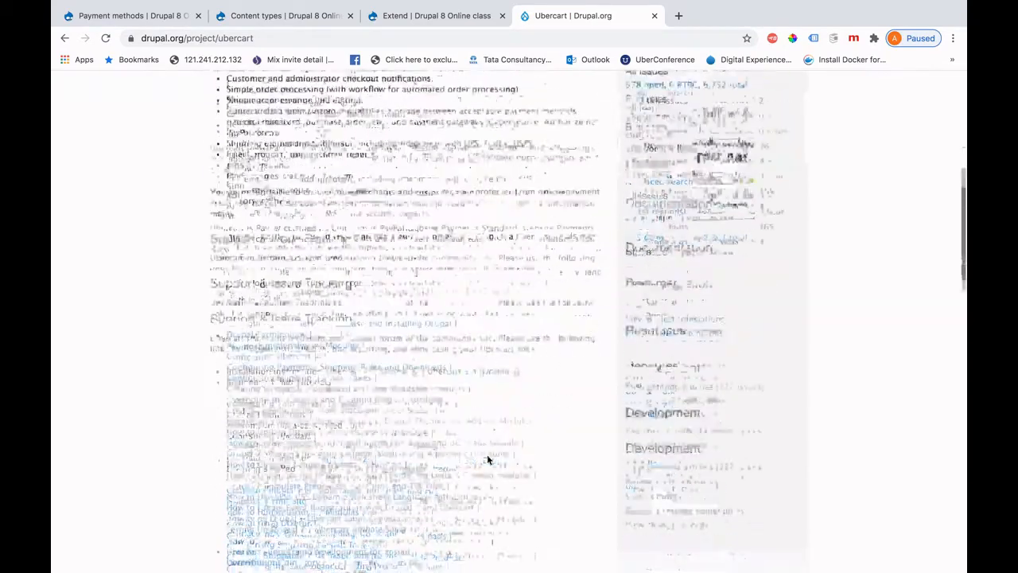
pyautogui.scroll(-10, 488, 460)
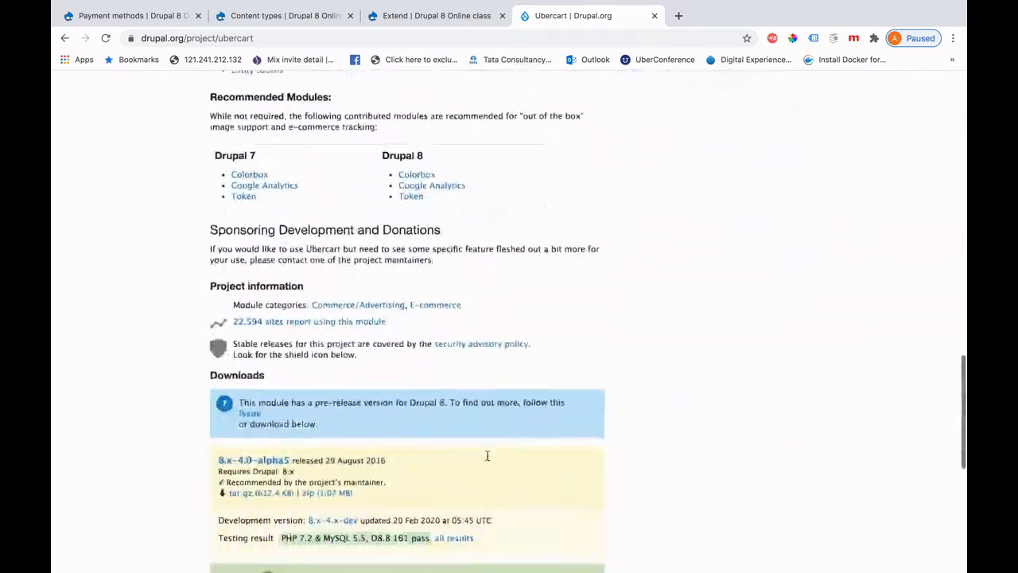
pyautogui.scroll(-10, 487, 456)
pyautogui.scroll(5, 488, 456)
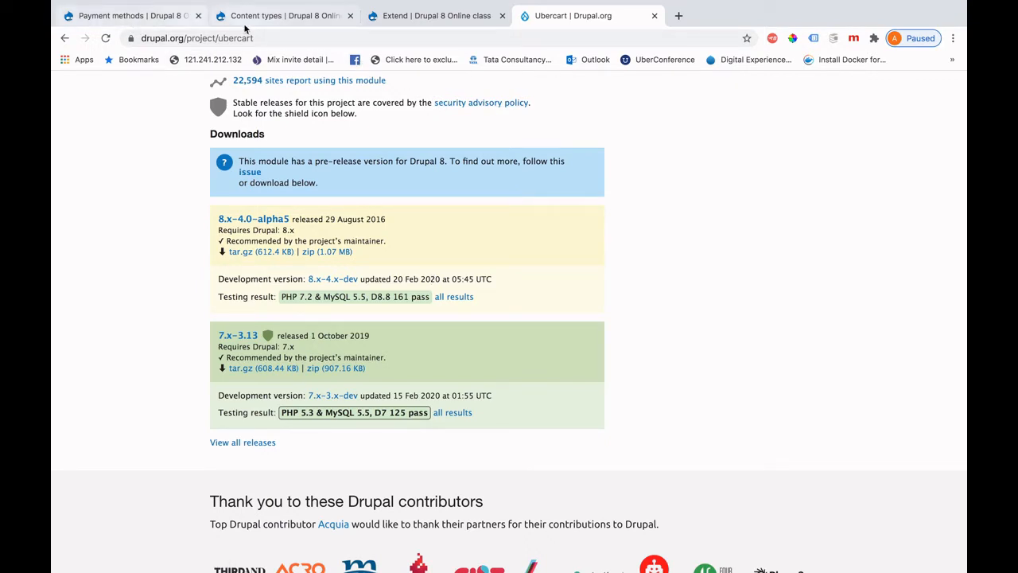
pyautogui.click(434, 24)
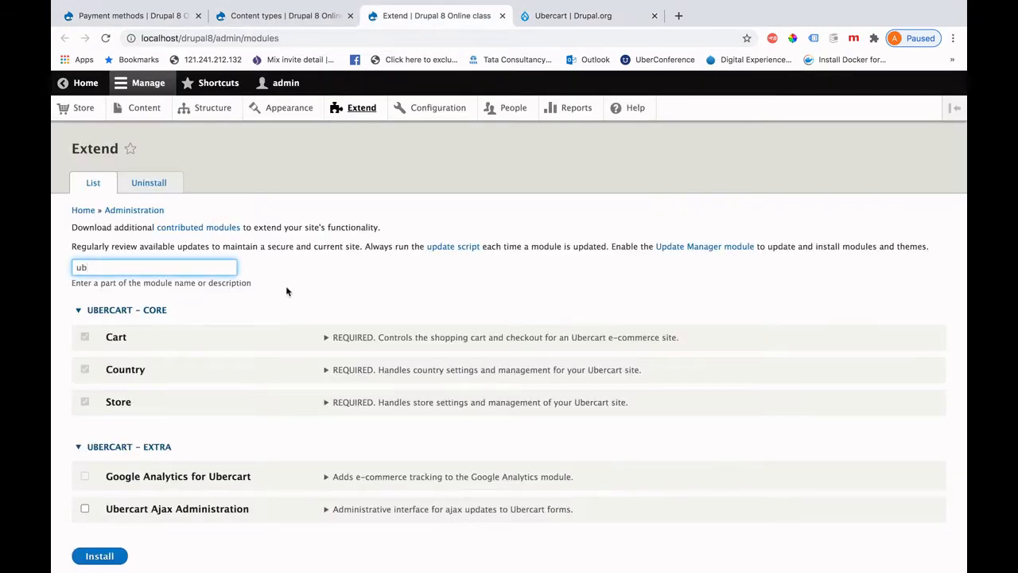
# Filter the module list by 'pay' to confirm the PayPal module is enabled.
pyautogui.scroll(-1, 165, 383)
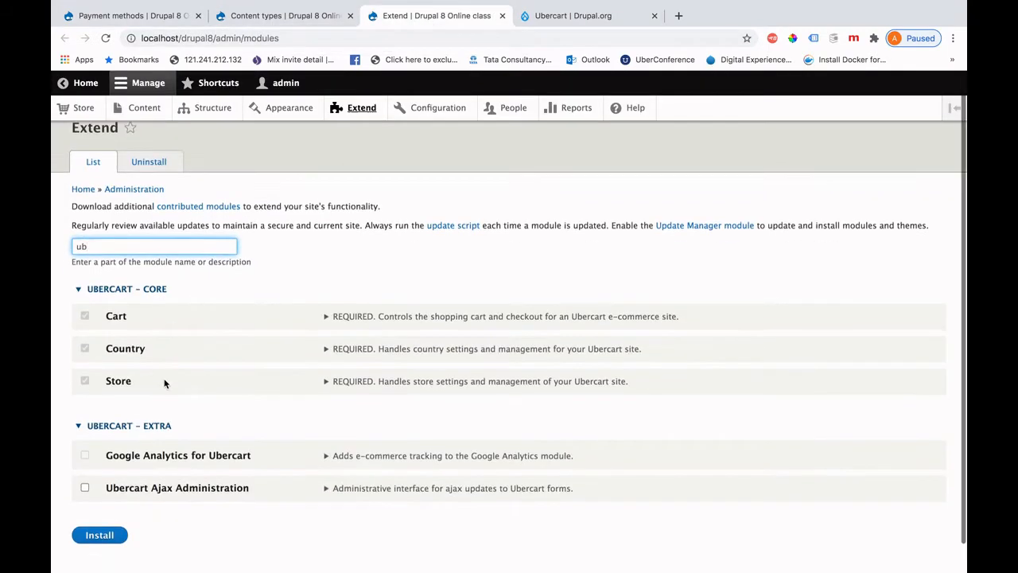
pyautogui.scroll(-1, 165, 383)
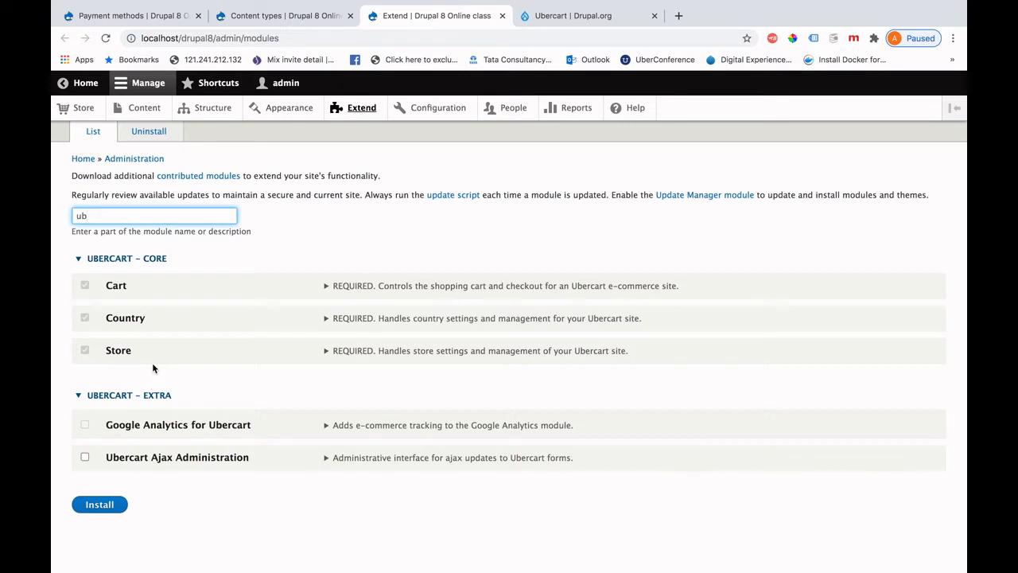
pyautogui.click(98, 216)
pyautogui.press('BackSpace')
pyautogui.press('BackSpace')
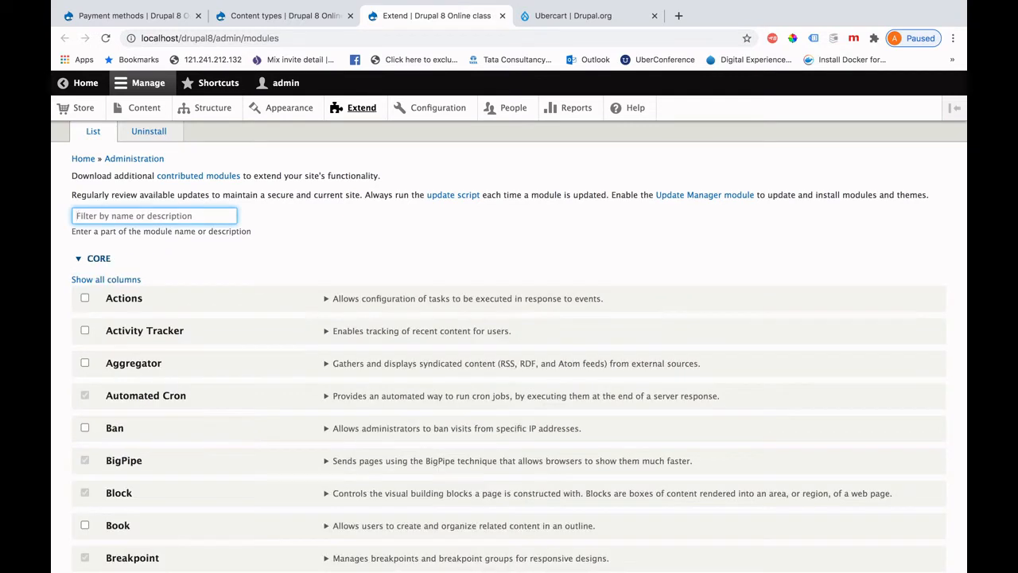
pyautogui.write('pay')
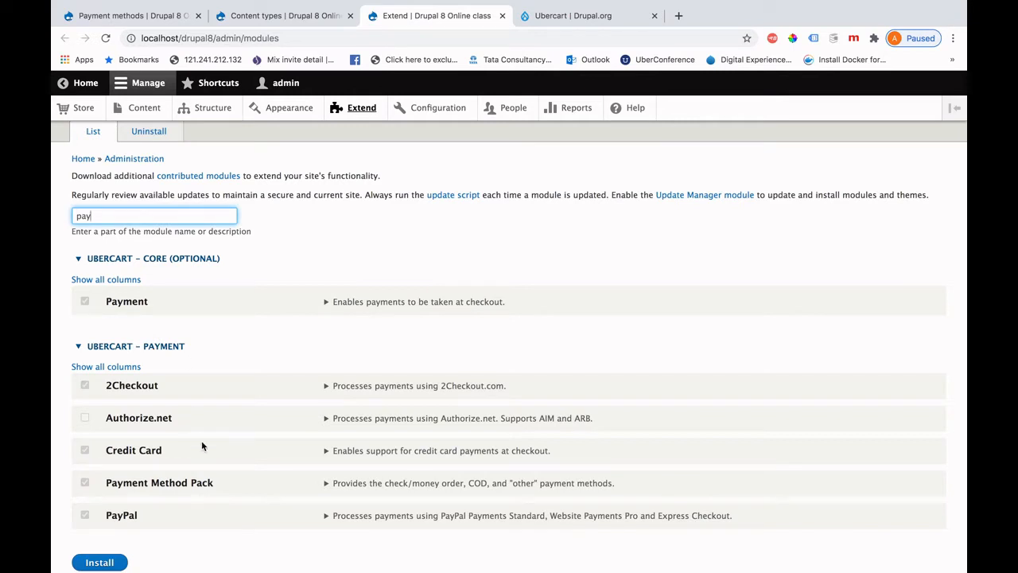
pyautogui.scroll(-2, 233, 427)
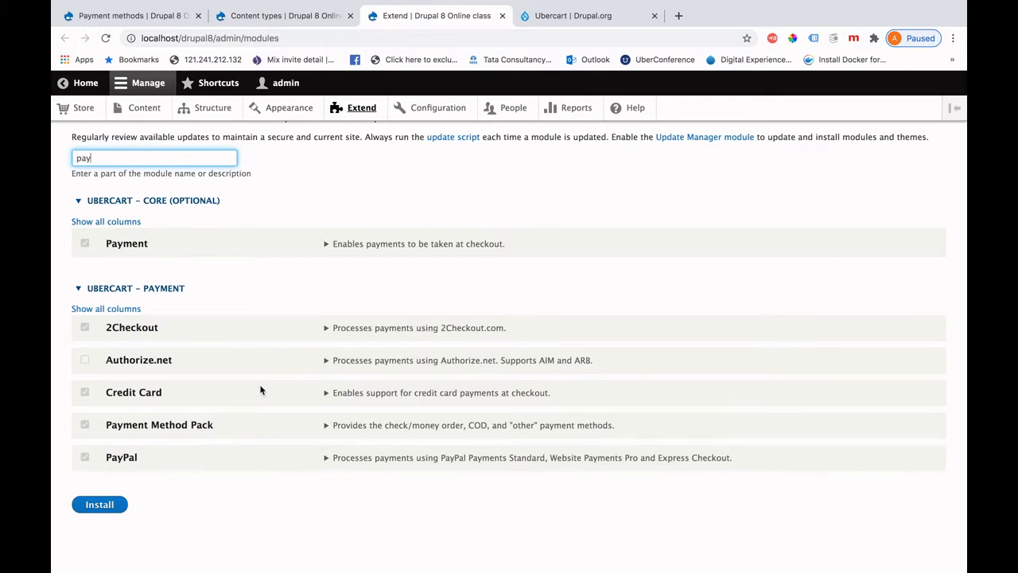
pyautogui.scroll(2, 261, 390)
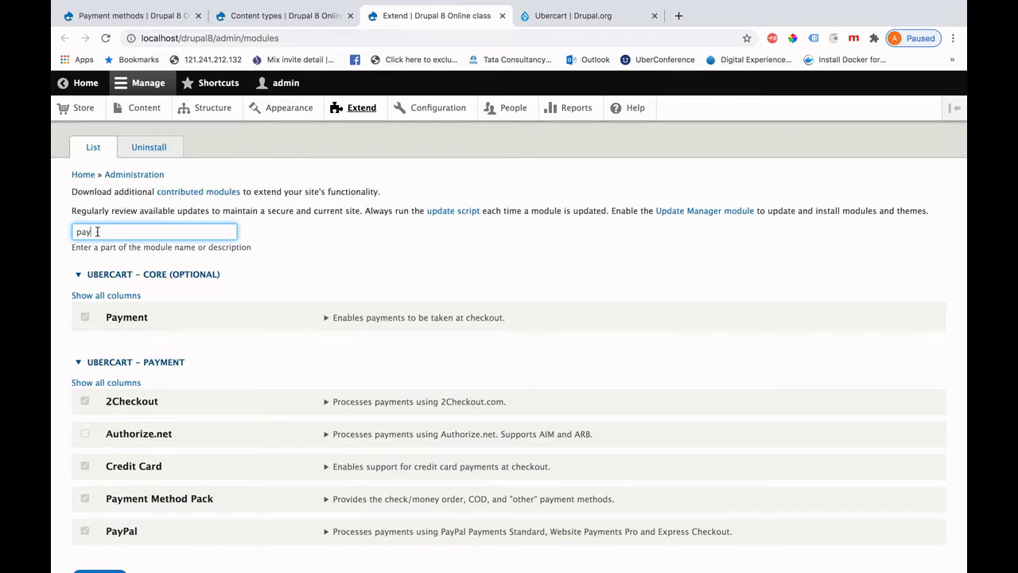
# Filter modules by 'ship' to confirm Shipping Quotes is enabled, then go to Content types.
pyautogui.press('BackSpace')
pyautogui.press('BackSpace')
pyautogui.press('BackSpace')
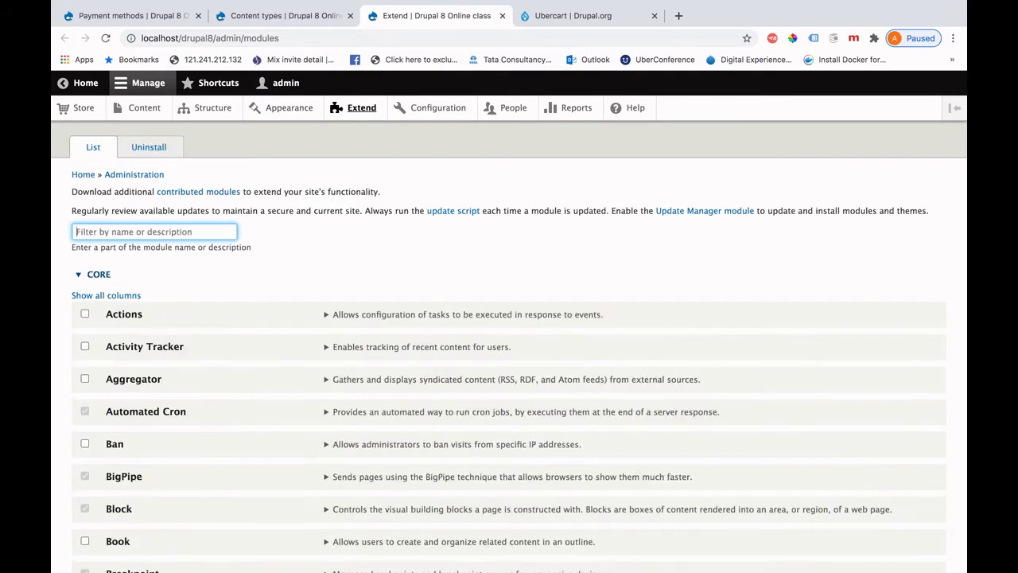
pyautogui.write('ship')
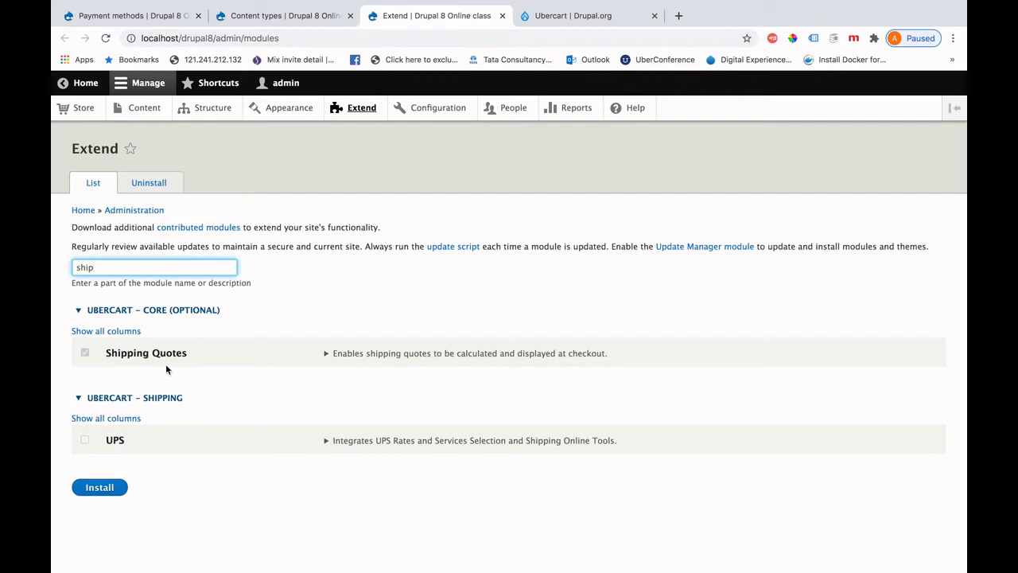
pyautogui.moveTo(261, 70)
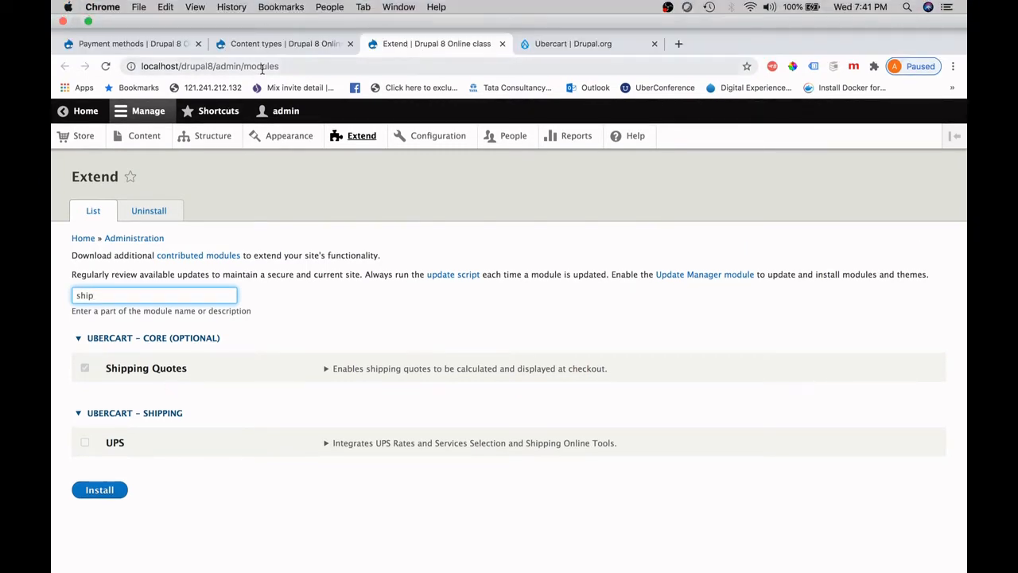
pyautogui.click(275, 43)
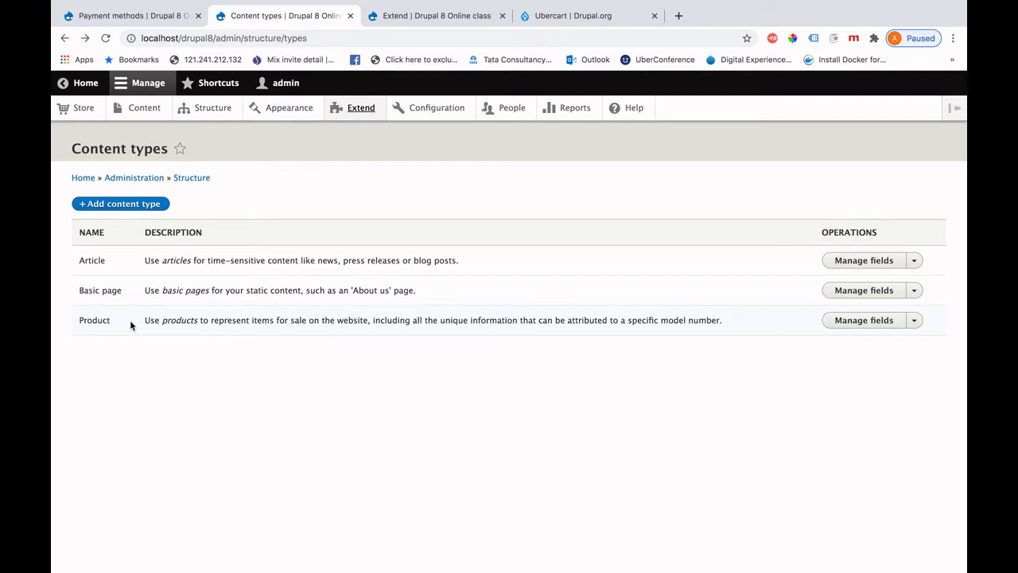
# Review the Product type's Body and Image fields, then begin adding new Product content.
pyautogui.click(864, 326)
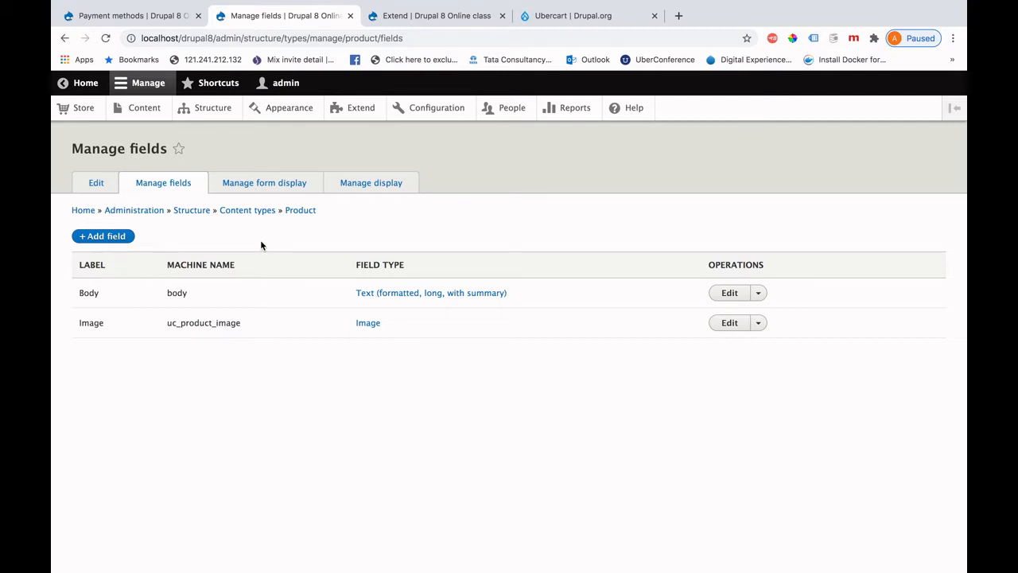
pyautogui.click(143, 111)
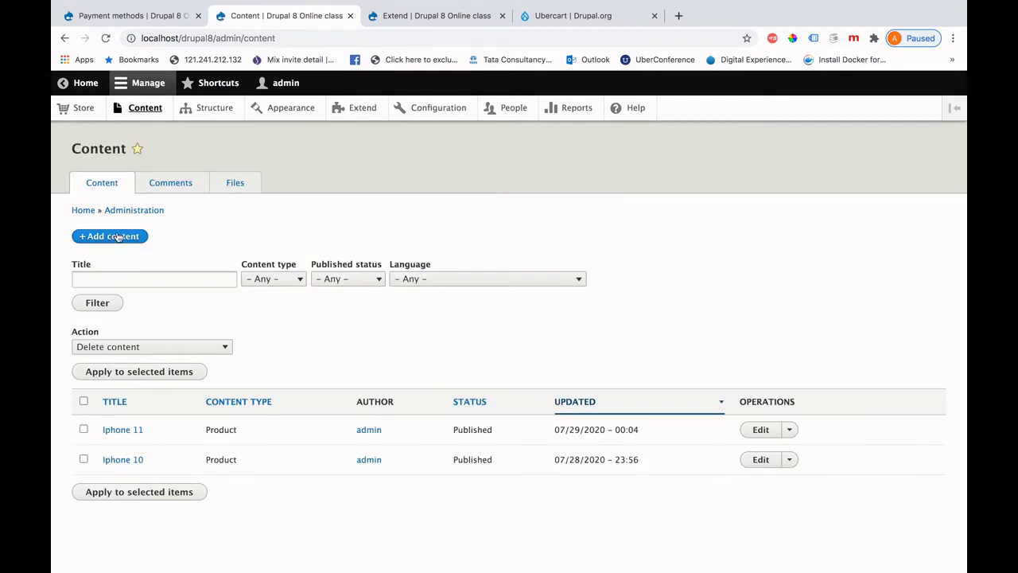
pyautogui.click(115, 236)
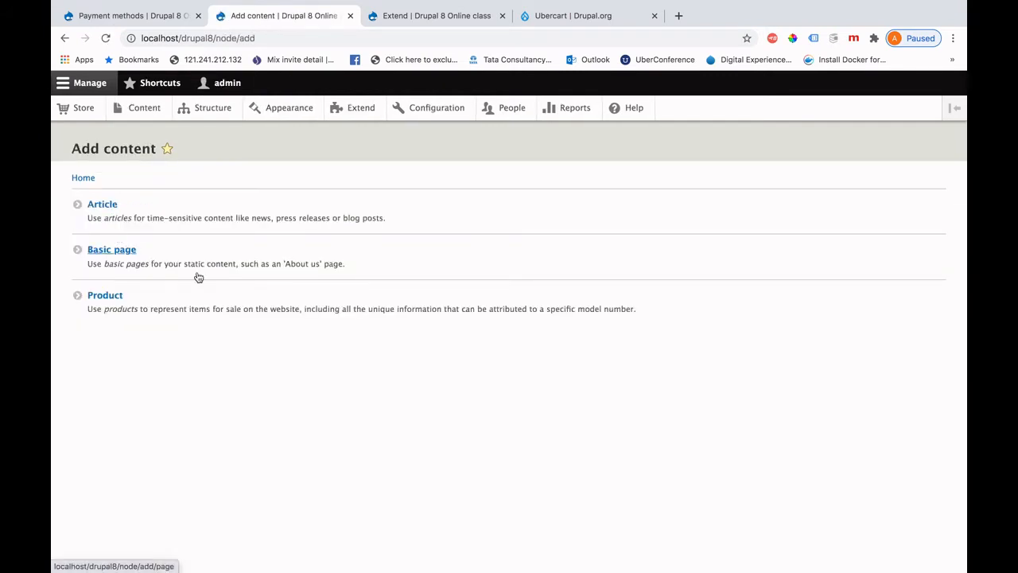
pyautogui.click(116, 299)
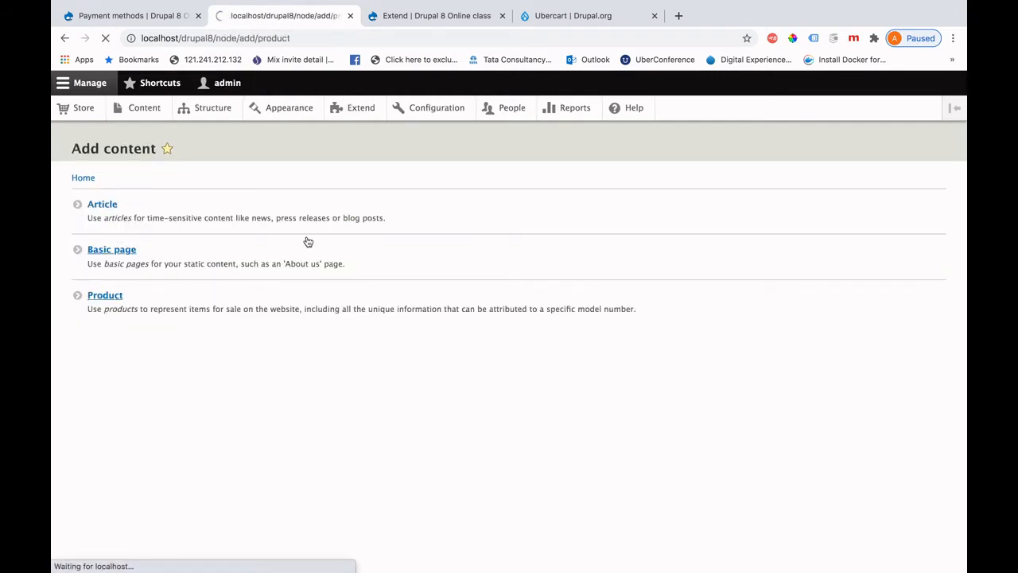
# Title the product 'Iphone9' with body 'Dummy description'.
pyautogui.click(108, 215)
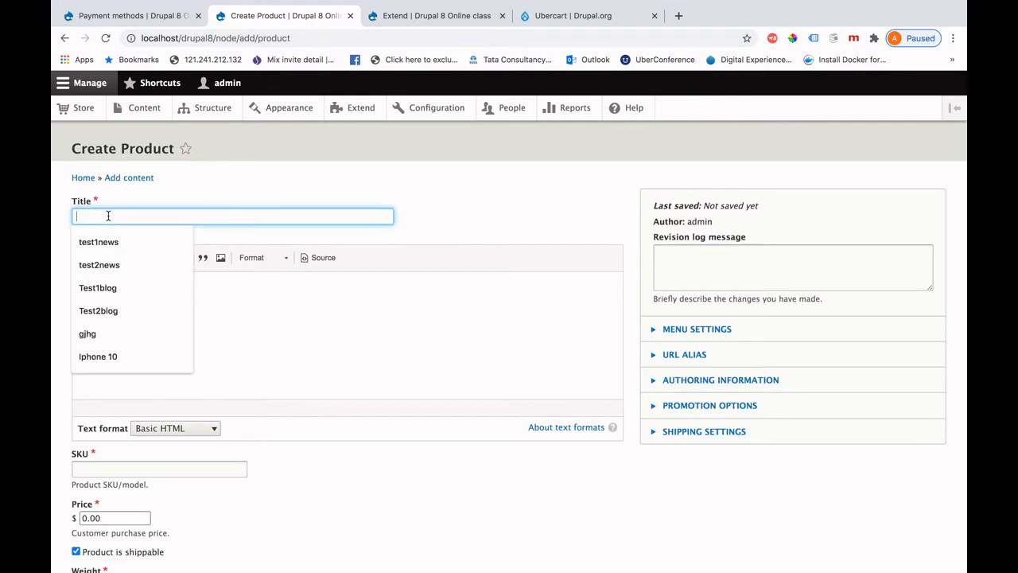
pyautogui.write('I')
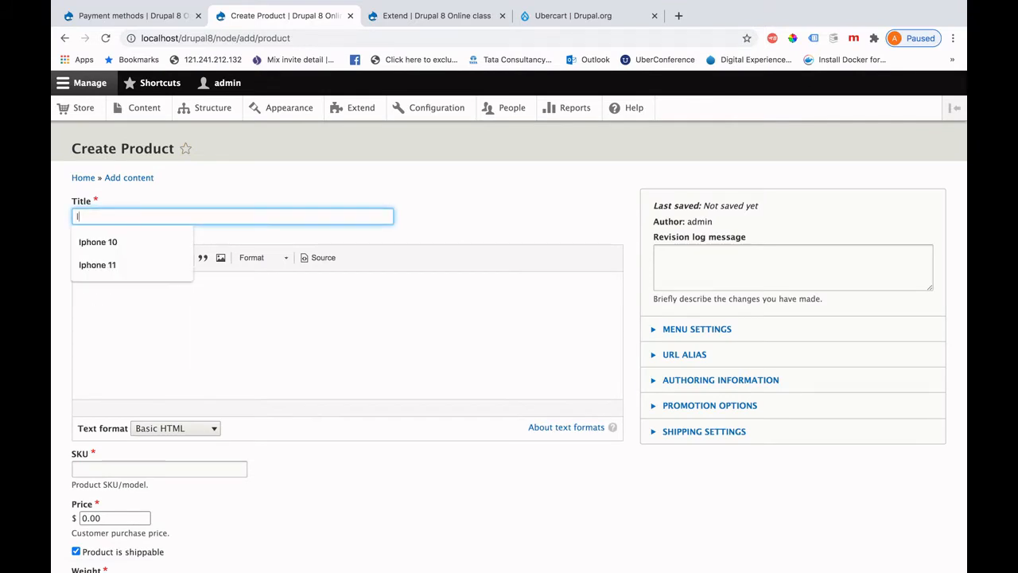
pyautogui.write('phone9')
pyautogui.click(120, 311)
pyautogui.write('D')
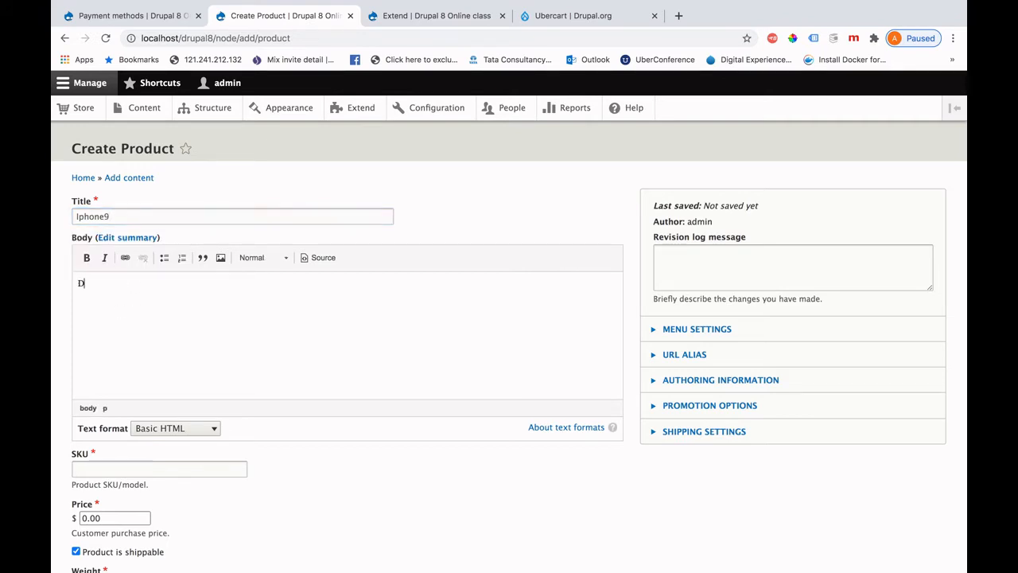
pyautogui.write('ummy description')
# Set the SKU to PHONE003 and the price to 2000.
pyautogui.scroll(-3, 352, 411)
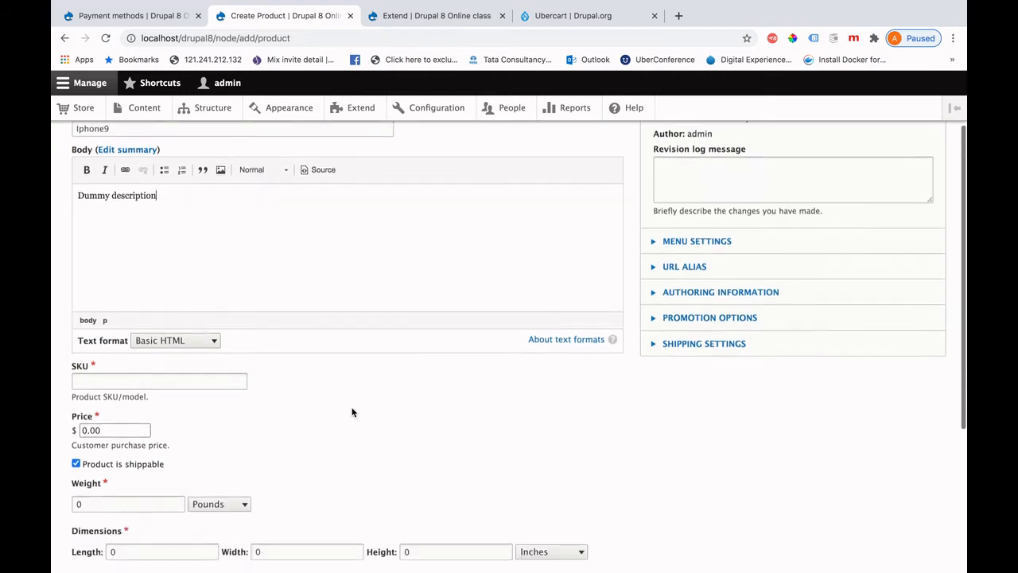
pyautogui.click(113, 369)
pyautogui.click(116, 396)
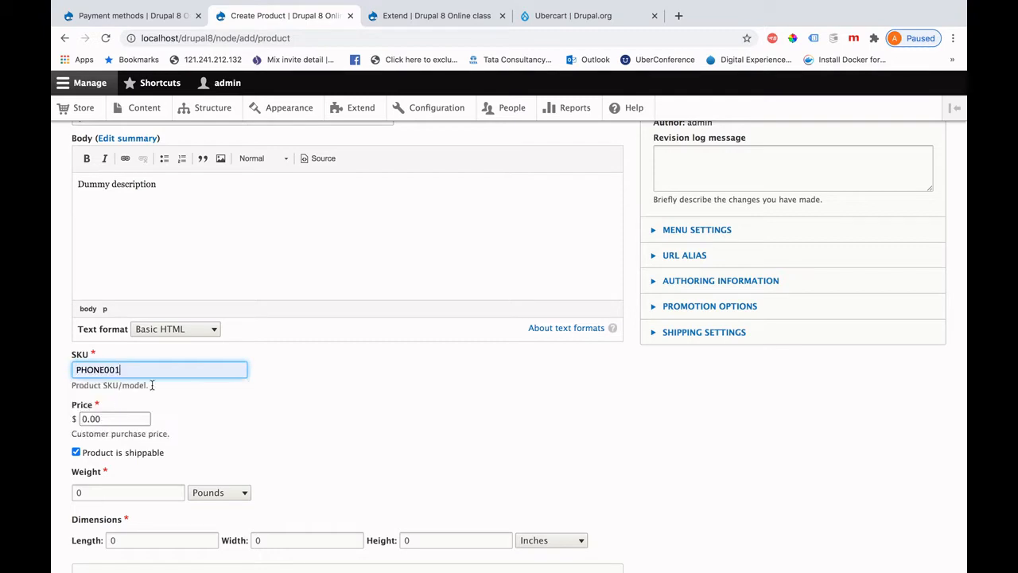
pyautogui.press('BackSpace')
pyautogui.write('3')
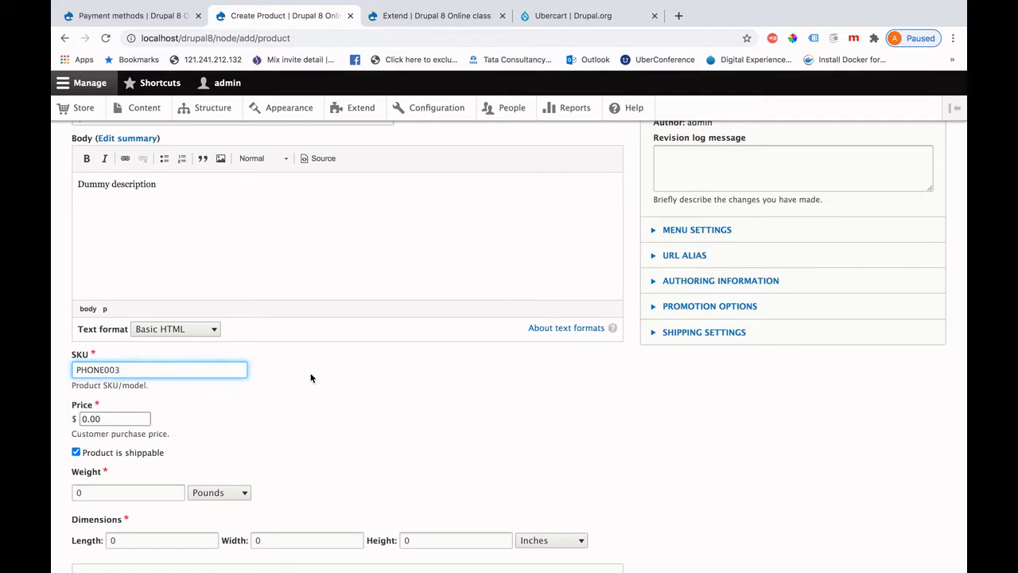
pyautogui.click(279, 374)
pyautogui.click(86, 418)
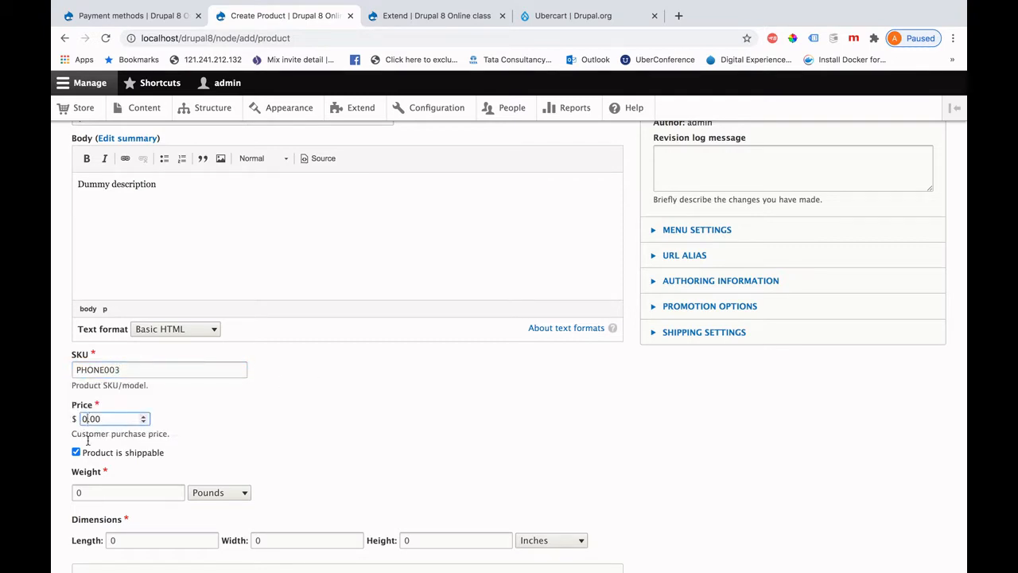
pyautogui.press('BackSpace')
pyautogui.write('2000')
# Set the weight to 78 pounds and the length to 1.
pyautogui.scroll(-3, 337, 403)
pyautogui.moveTo(90, 342); pyautogui.dragTo(58, 341)
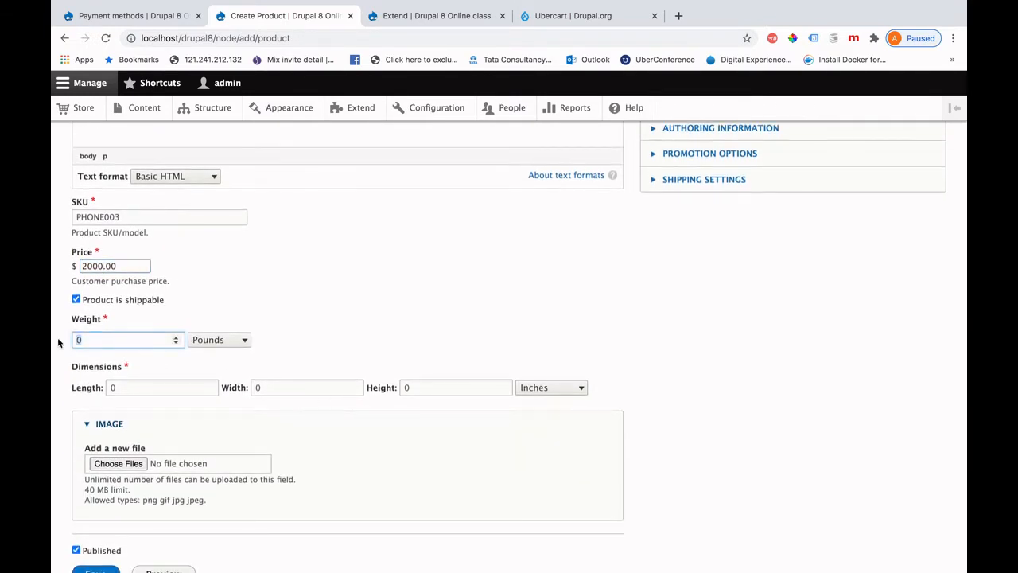
pyautogui.write('78')
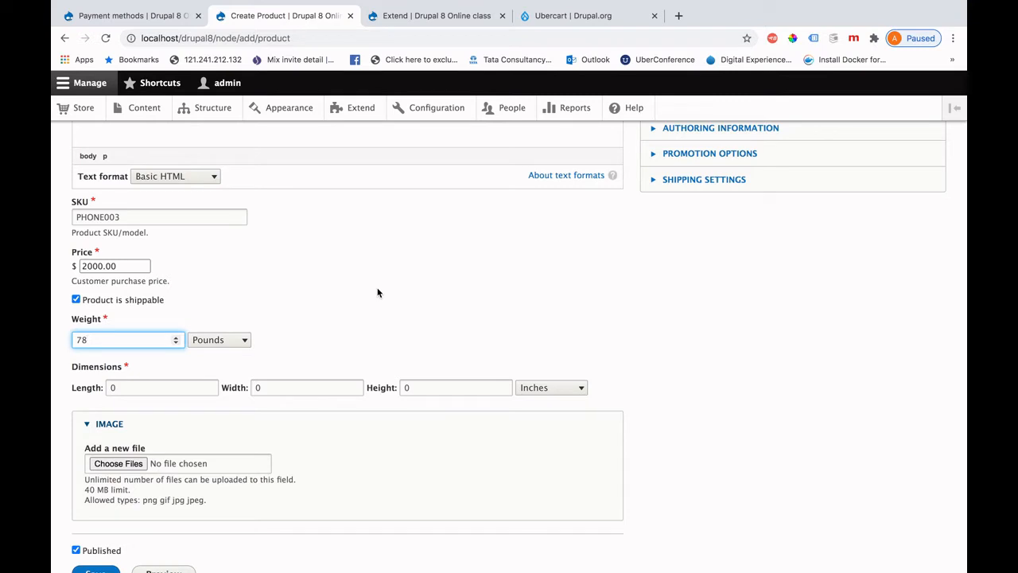
pyautogui.scroll(-2, 143, 402)
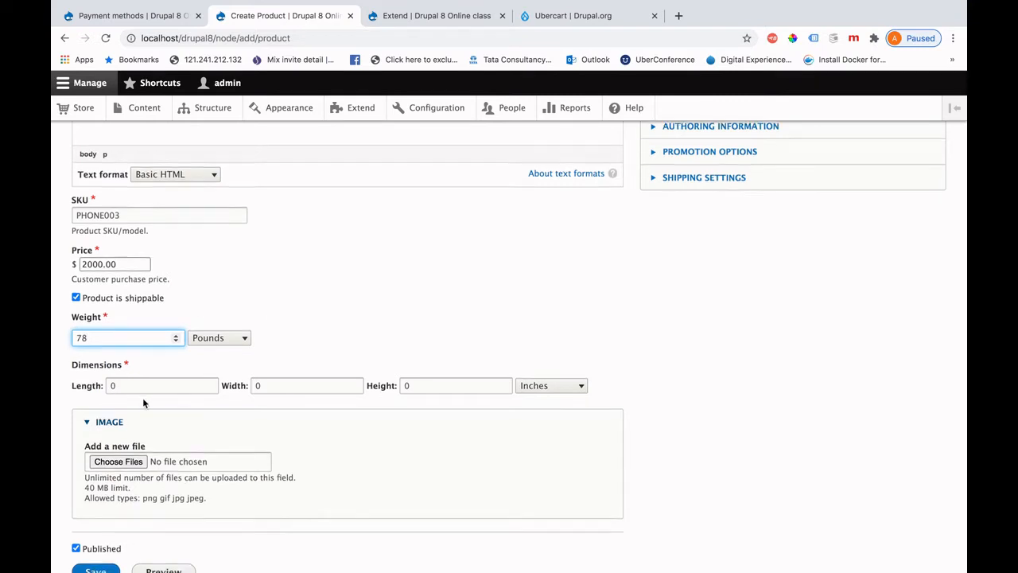
pyautogui.click(133, 318)
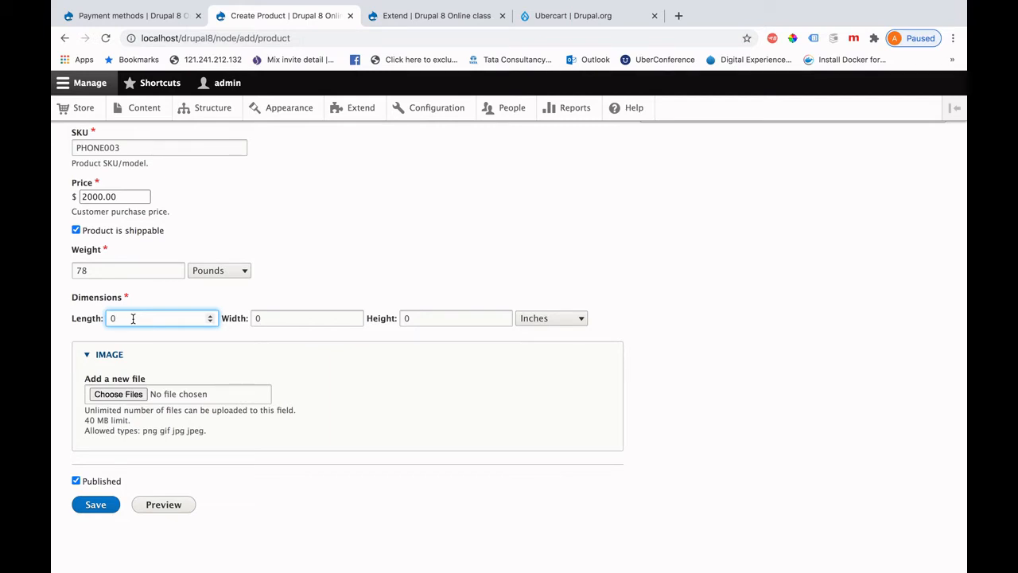
pyautogui.press('BackSpace')
pyautogui.write('1')
# Upload image2.jpeg with alternative text 'mobile' and save the Iphone9 product.
pyautogui.click(132, 394)
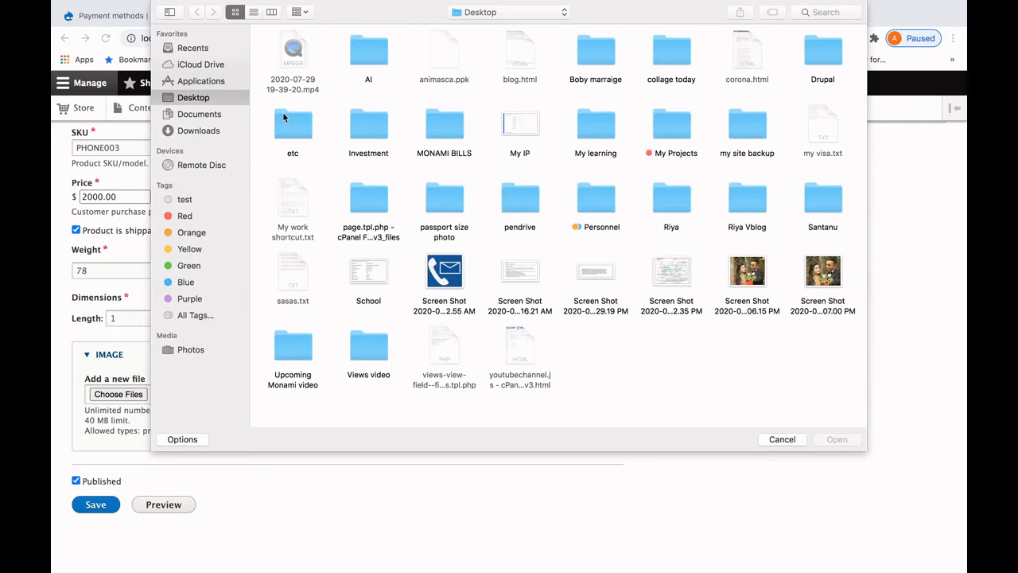
pyautogui.click(200, 49)
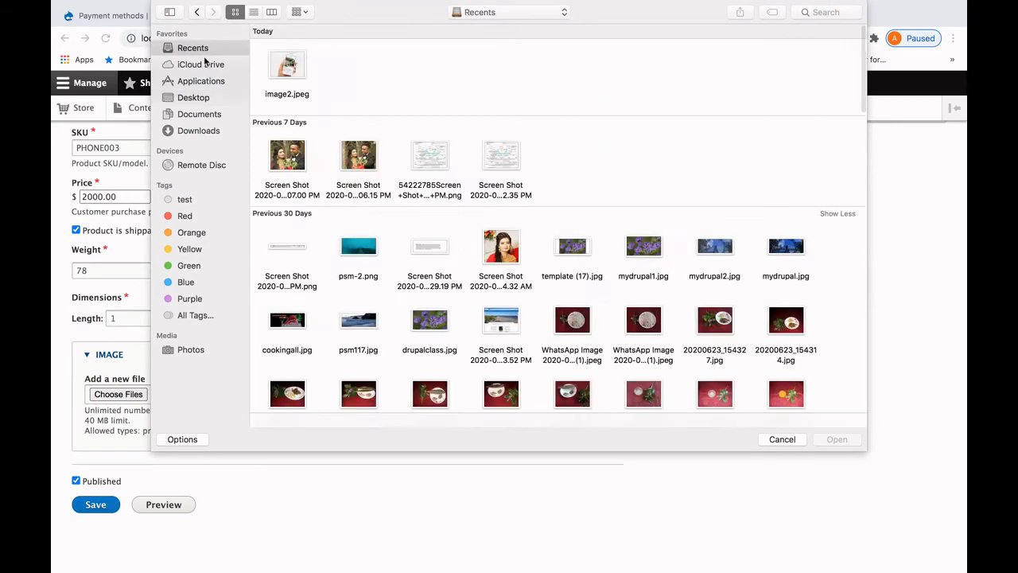
pyautogui.doubleClick(287, 67)
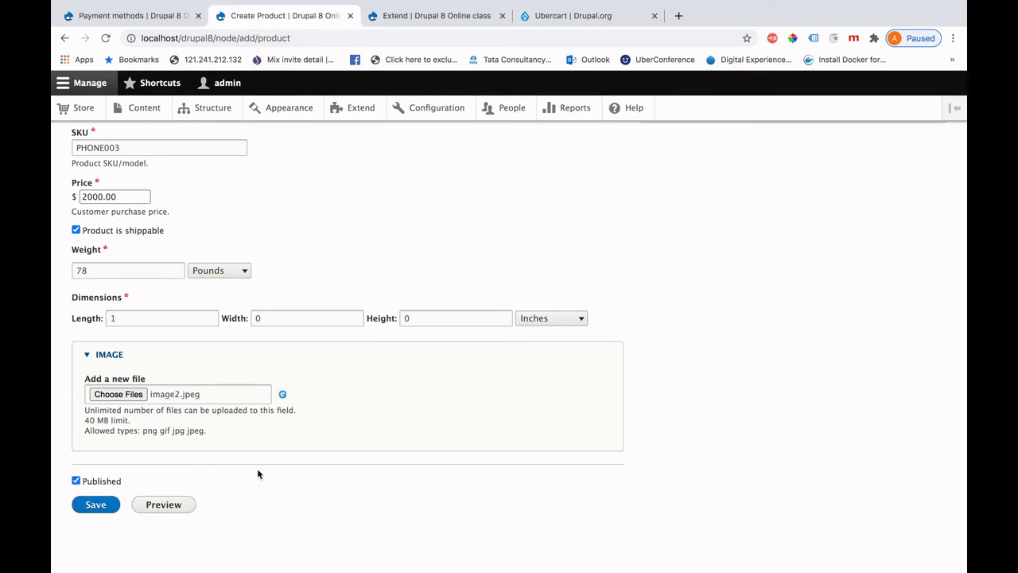
pyautogui.scroll(-2, 257, 474)
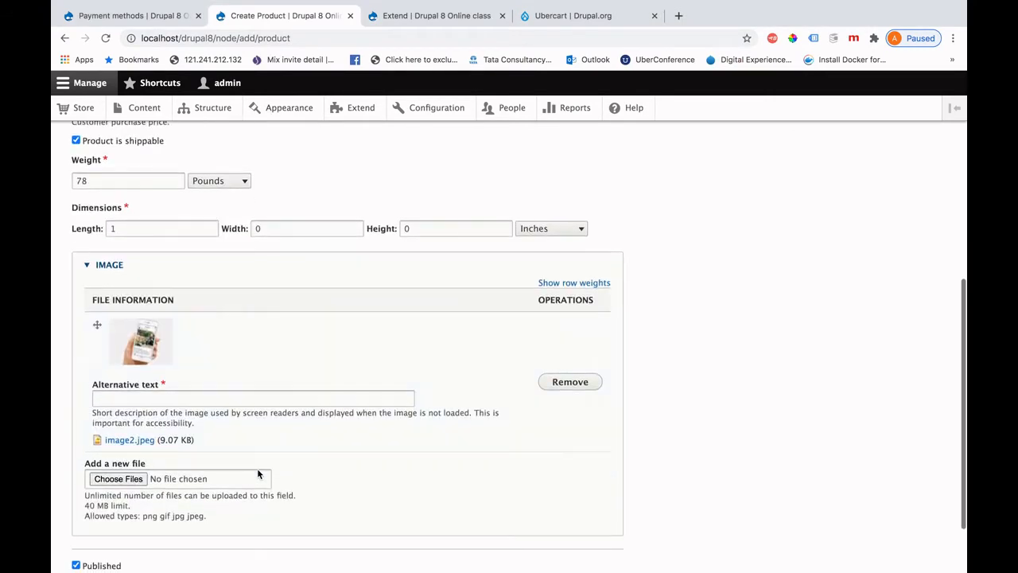
pyautogui.click(137, 396)
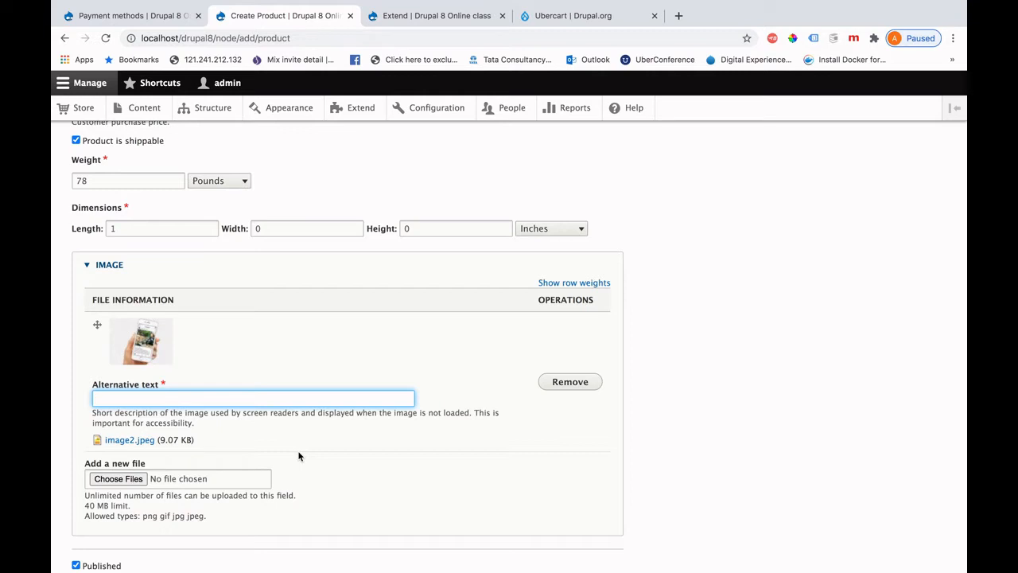
pyautogui.write('mobile')
pyautogui.scroll(-2, 336, 459)
pyautogui.click(95, 499)
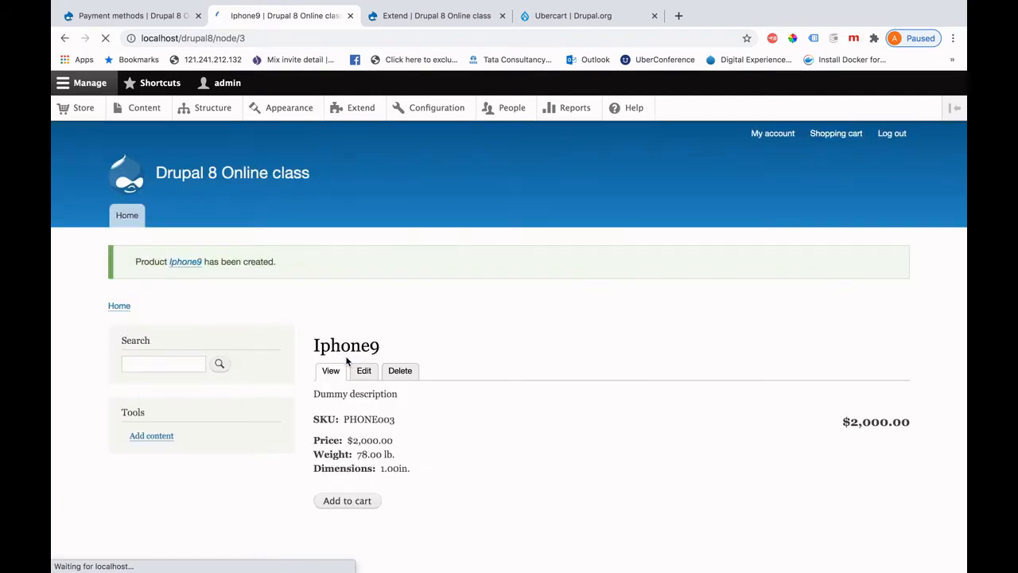
# Review the saved Iphone9 product page and add it to the cart.
pyautogui.scroll(-1, 501, 462)
pyautogui.scroll(-2, 500, 462)
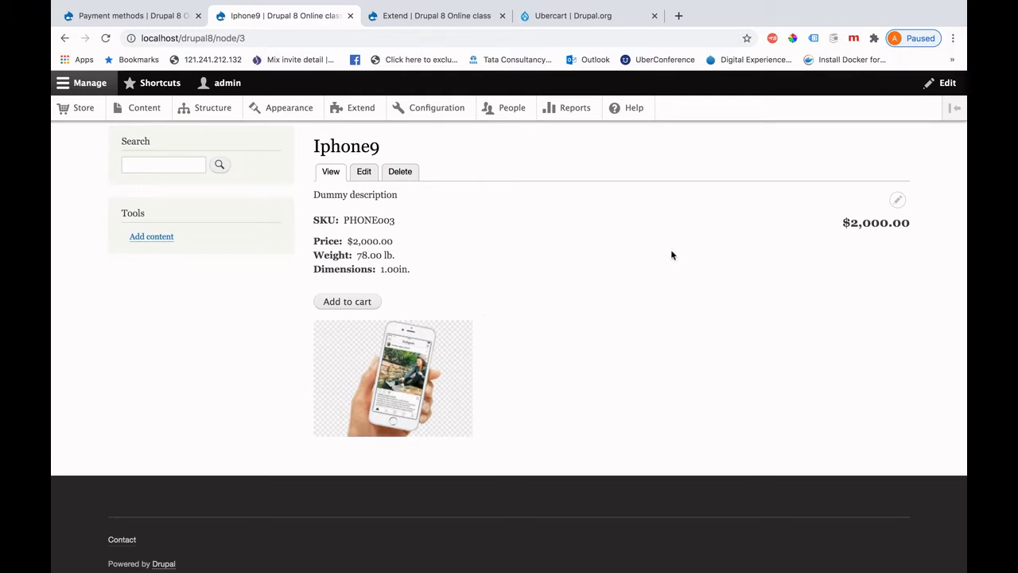
pyautogui.scroll(3, 730, 285)
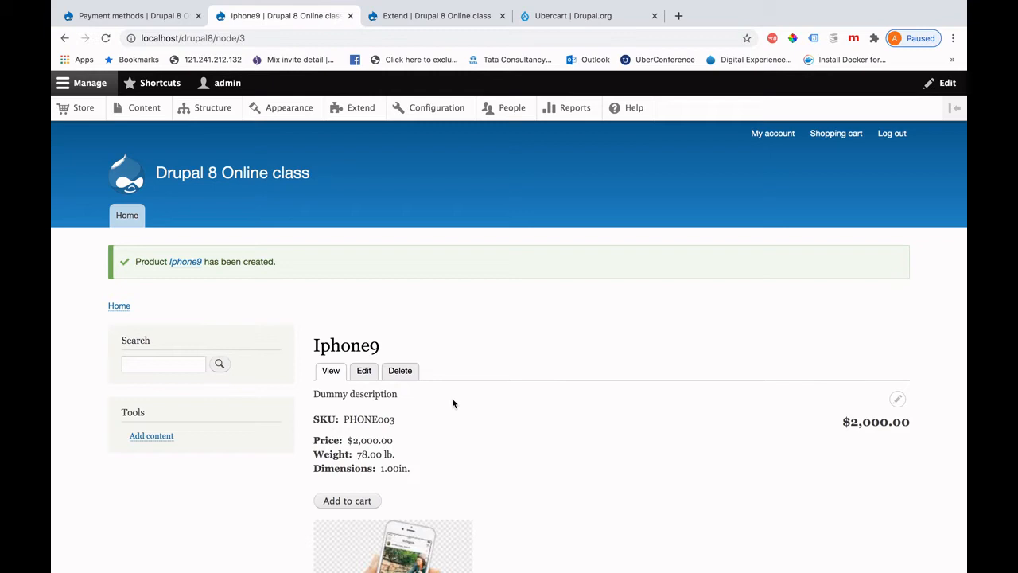
pyautogui.scroll(-2, 452, 403)
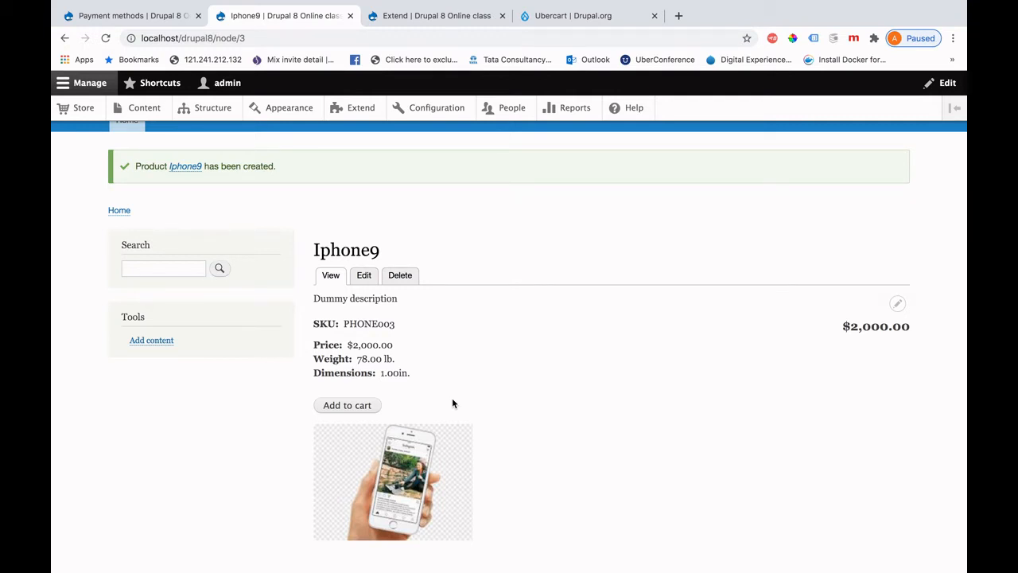
pyautogui.scroll(-3, 538, 394)
pyautogui.scroll(4, 539, 393)
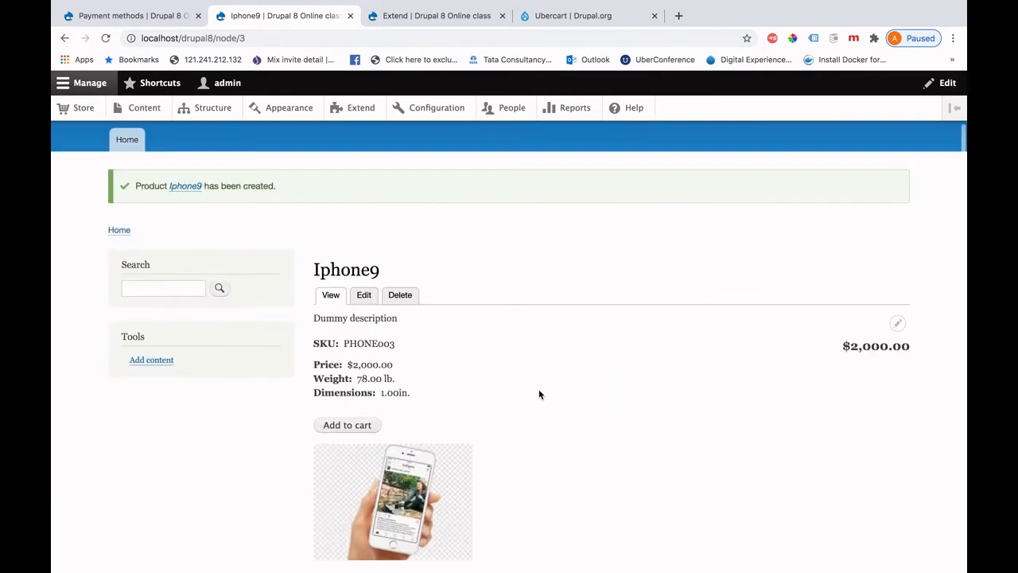
pyautogui.scroll(-2, 538, 394)
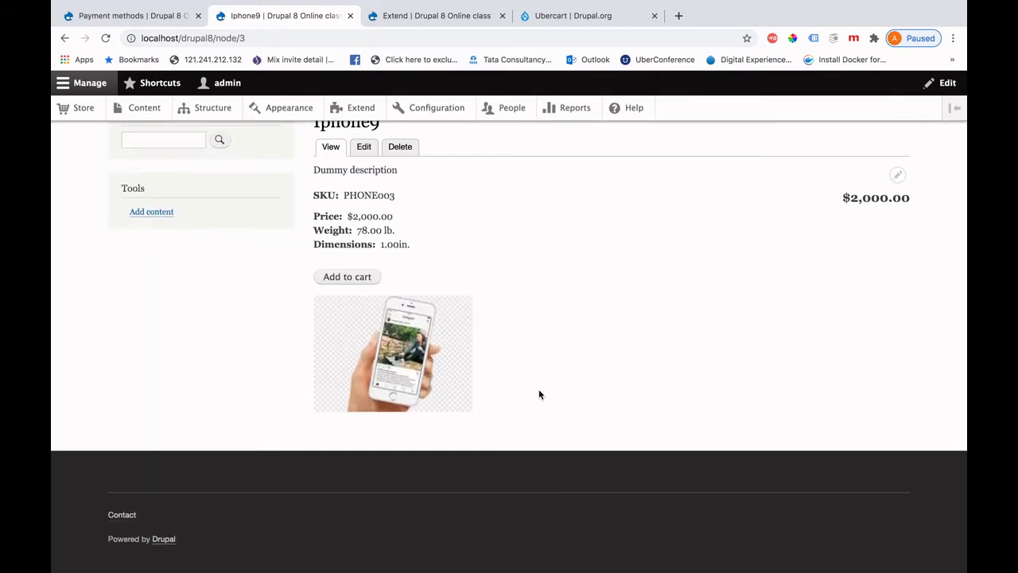
pyautogui.scroll(2, 539, 394)
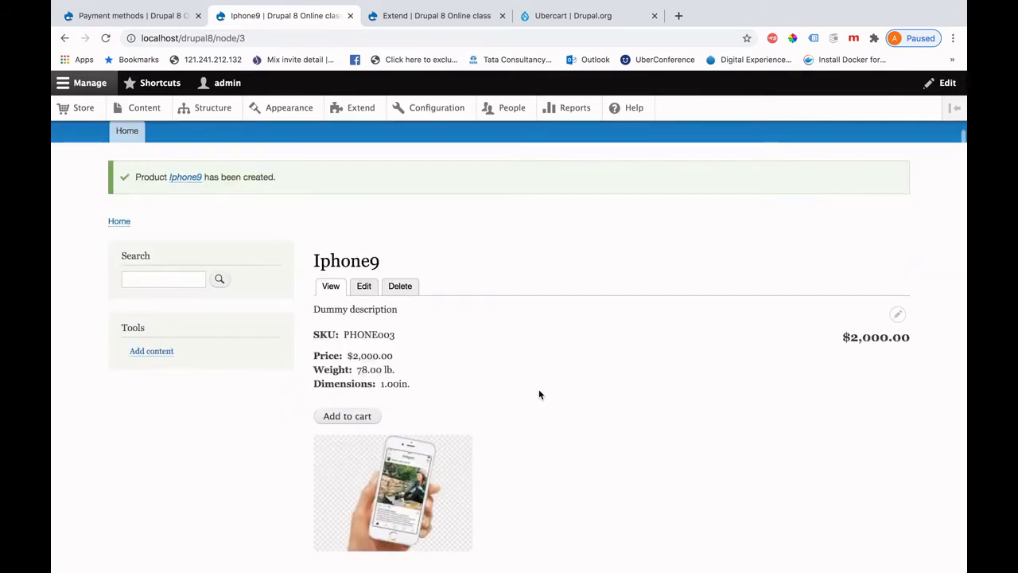
pyautogui.click(339, 418)
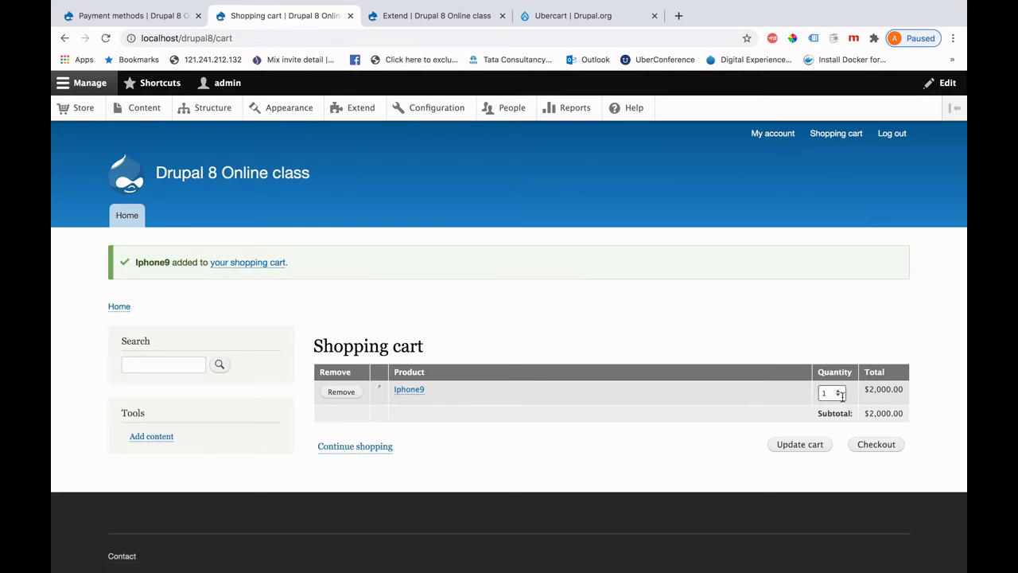
# Set the Iphone9 cart quantity to 2 and proceed to checkout.
pyautogui.click(838, 395)
pyautogui.click(838, 391)
pyautogui.click(879, 450)
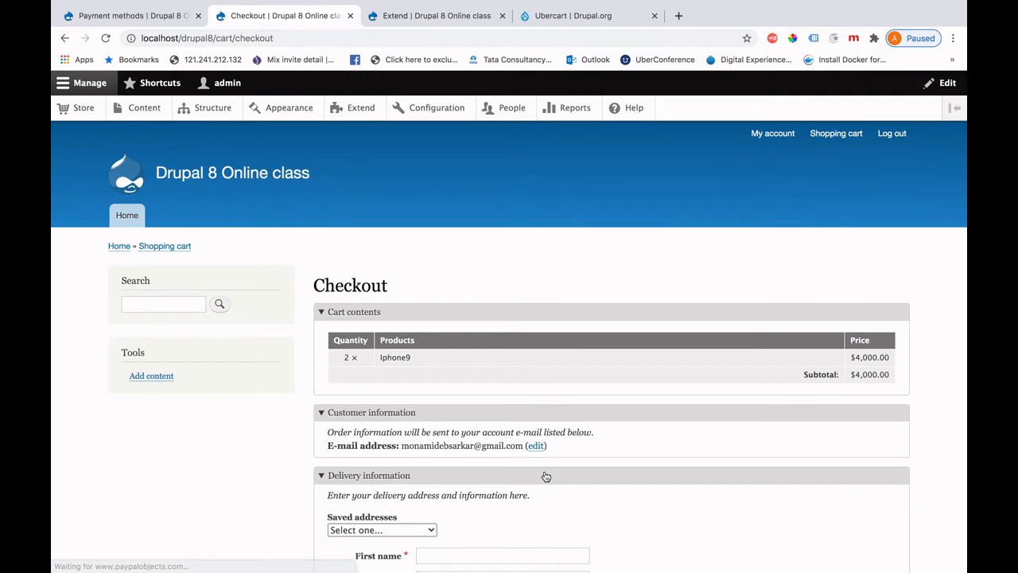
# Fill delivery from the saved address (Andhra Pradesh, India) and reuse it for billing.
pyautogui.scroll(-5, 546, 475)
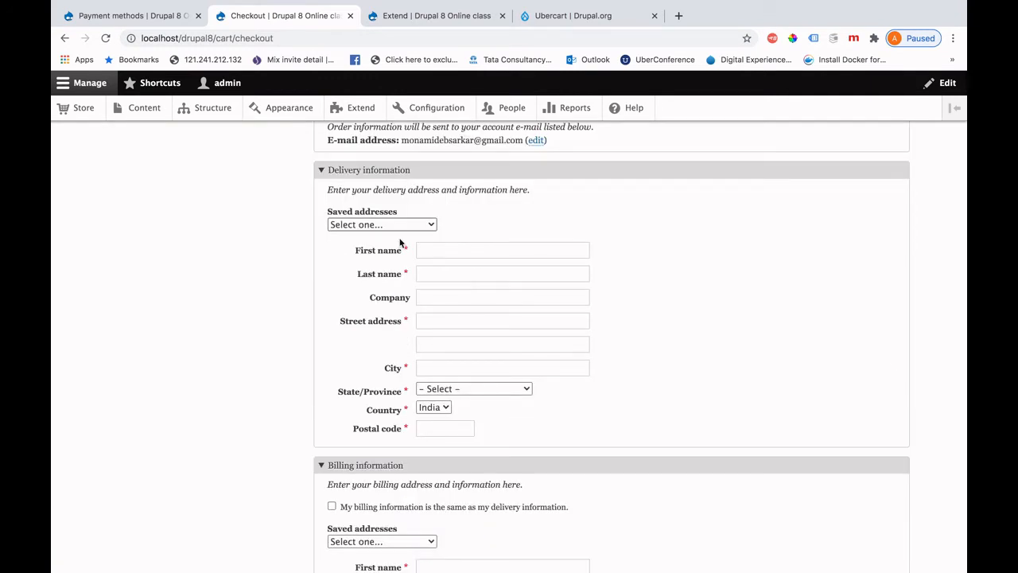
pyautogui.click(400, 243)
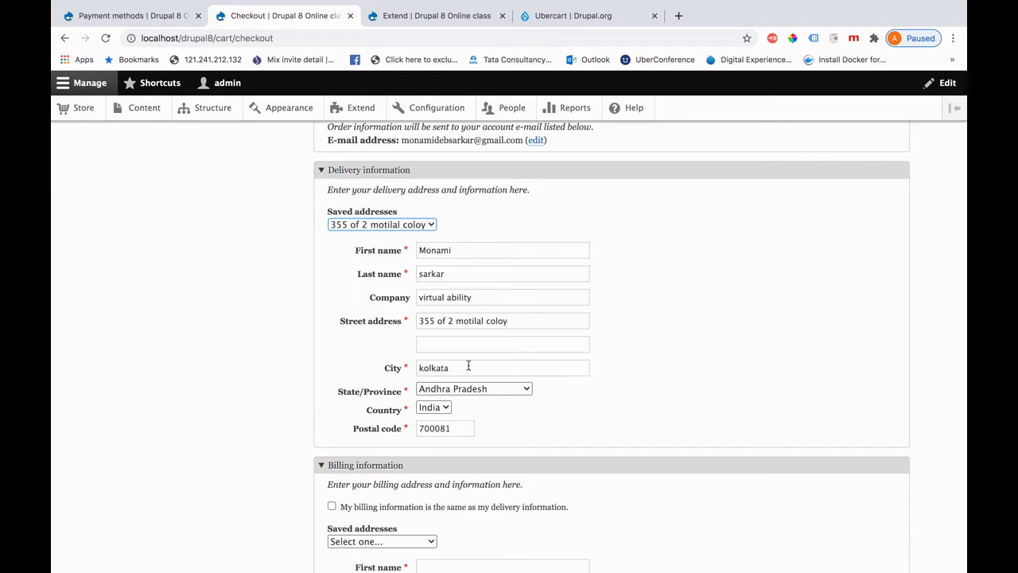
pyautogui.scroll(-2, 490, 435)
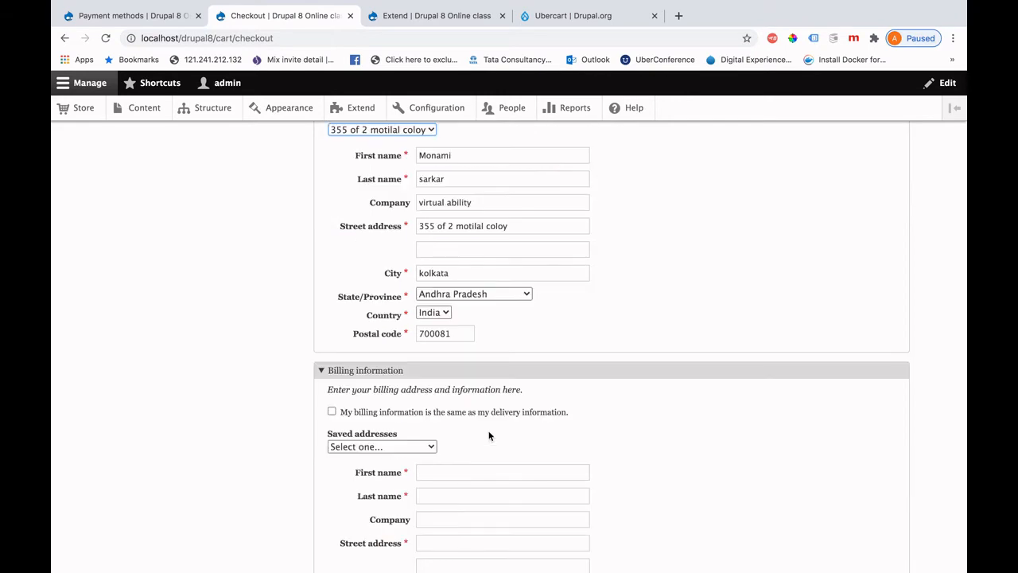
pyautogui.scroll(2, 379, 308)
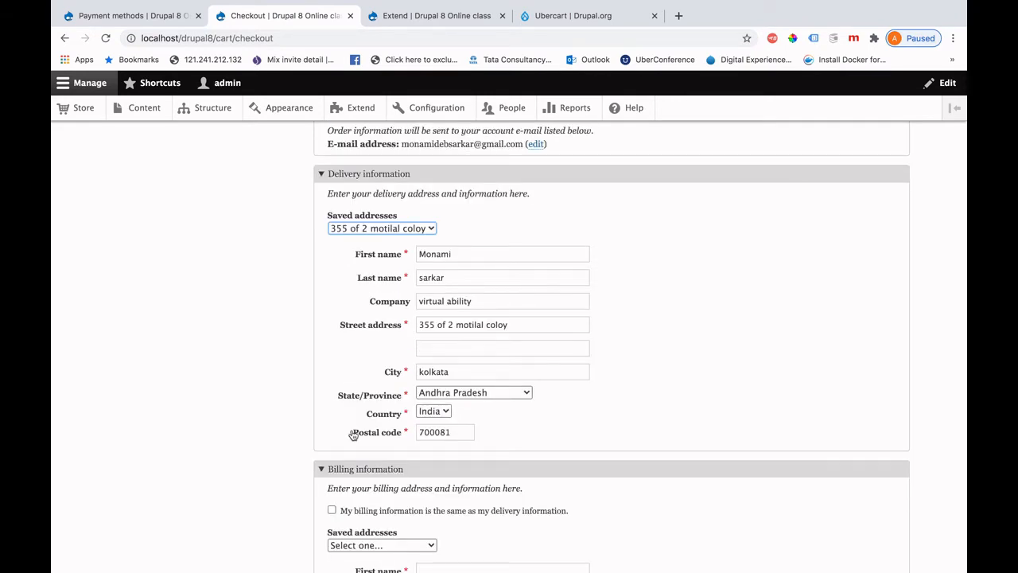
pyautogui.scroll(-2, 353, 434)
pyautogui.click(331, 395)
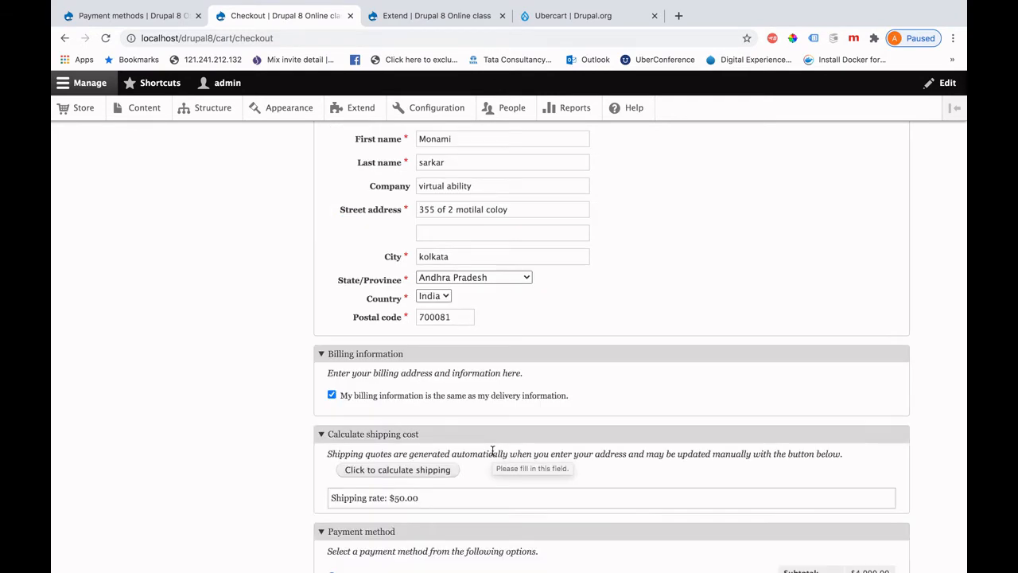
# Enter 'test' as the order comment and continue to the order review.
pyautogui.scroll(-2, 370, 395)
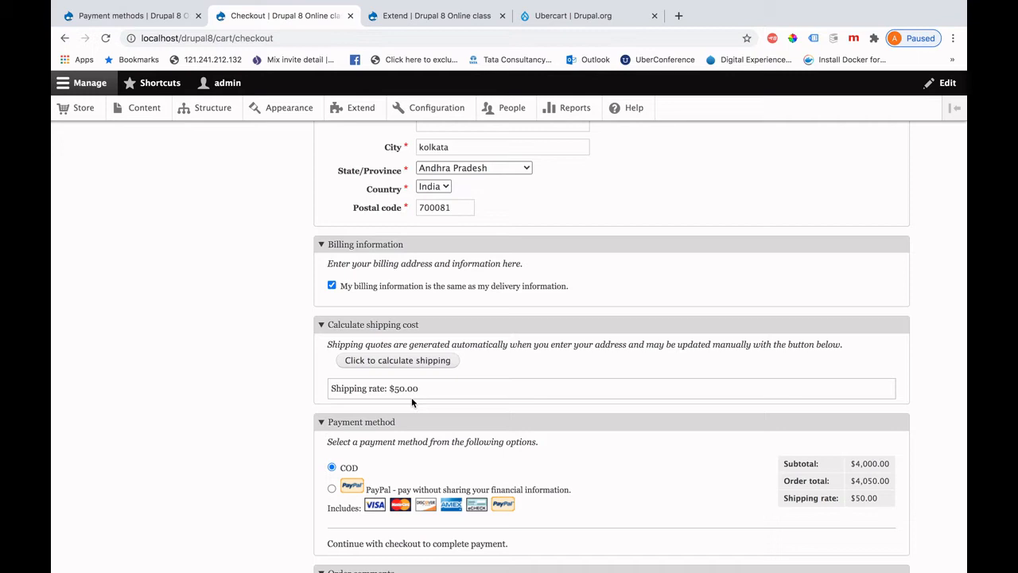
pyautogui.scroll(-2, 359, 395)
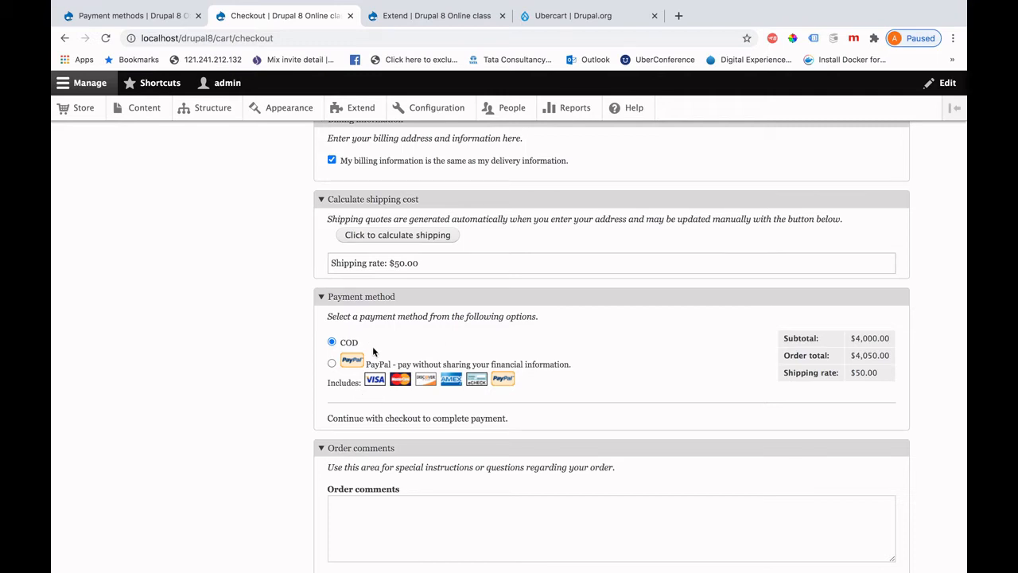
pyautogui.scroll(-2, 432, 430)
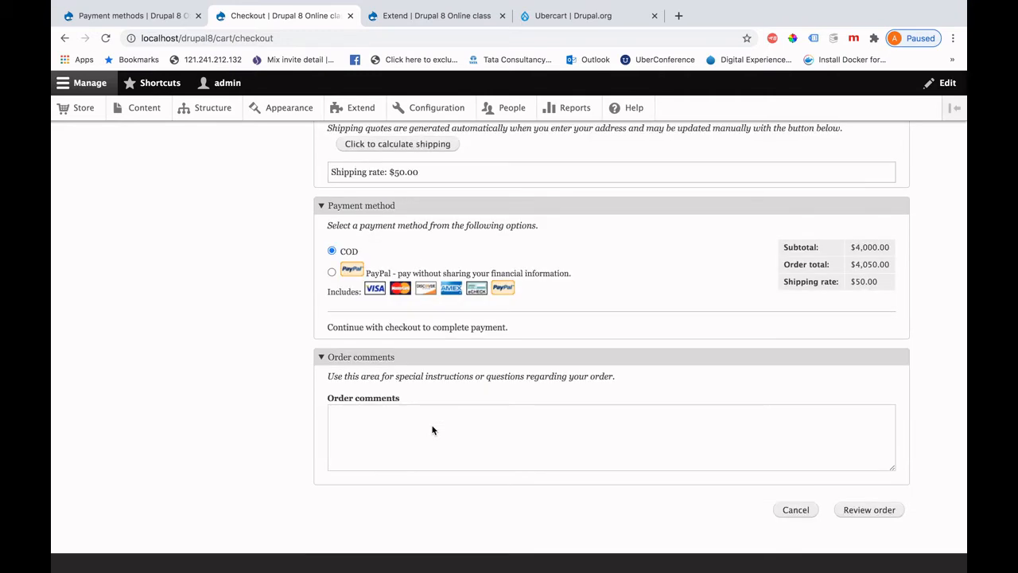
pyautogui.click(432, 430)
pyautogui.scroll(-2, 432, 430)
pyautogui.write('test')
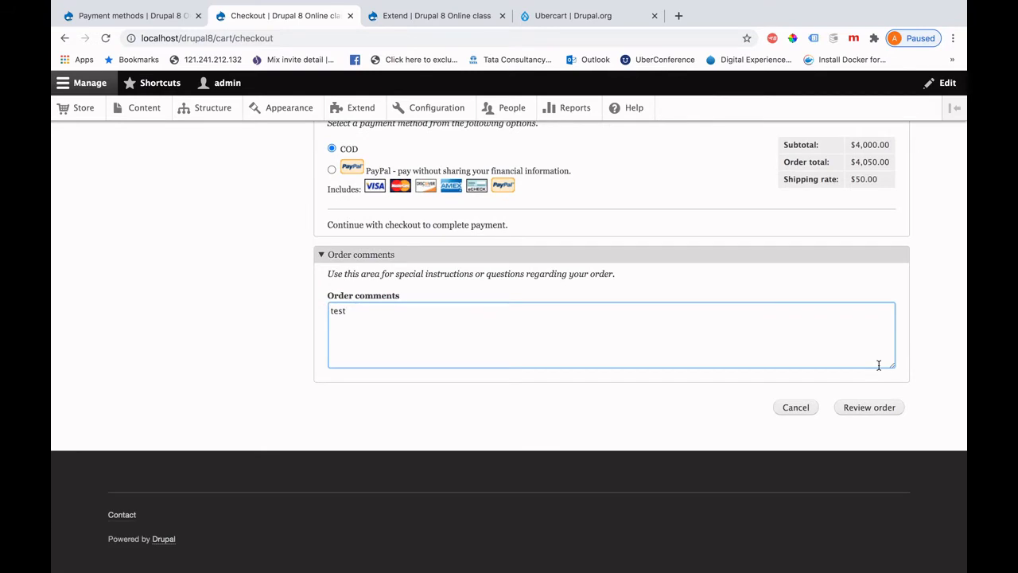
pyautogui.click(869, 407)
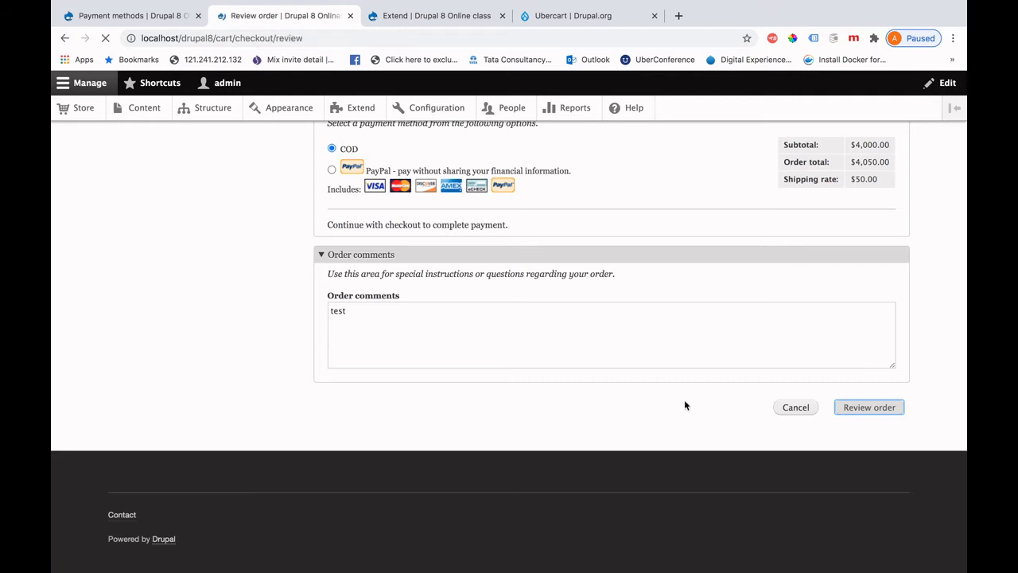
# Submit the reviewed order to reach the Order complete page for order number 5.
pyautogui.scroll(-3, 583, 466)
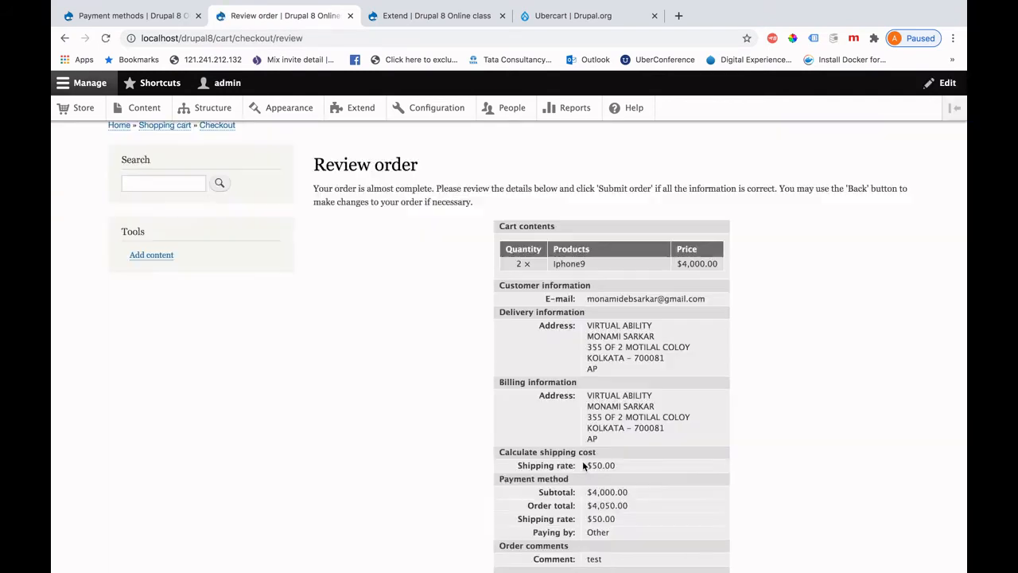
pyautogui.scroll(-3, 583, 466)
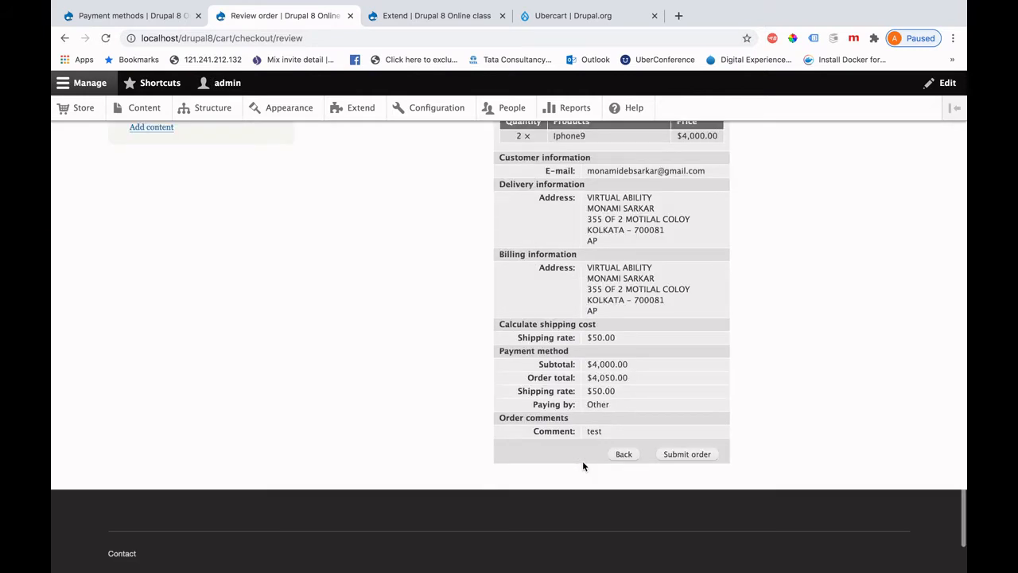
pyautogui.click(678, 459)
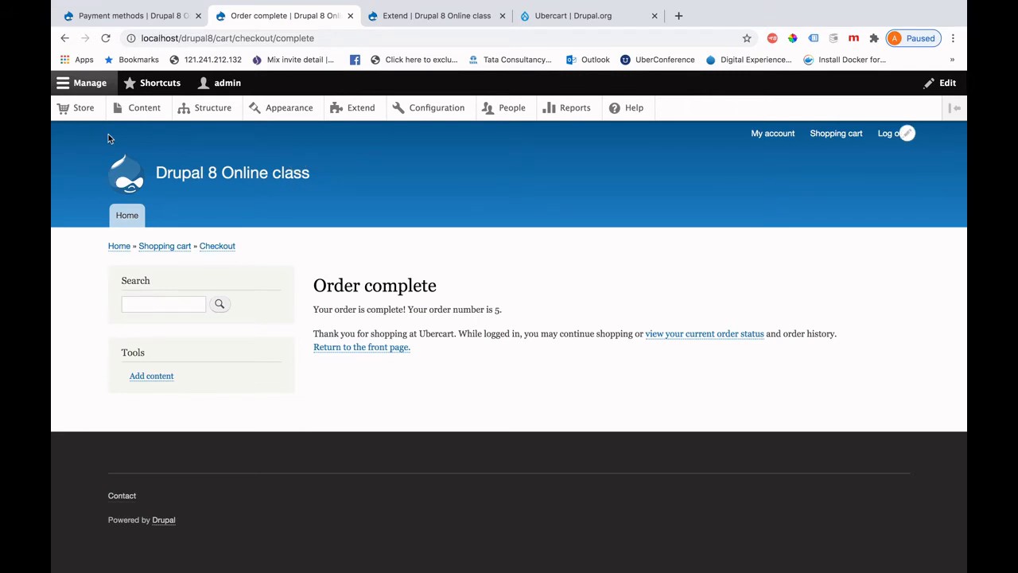
# Go to the Store overview and list the orders, including the new $4,050.00 Pending order.
pyautogui.click(88, 115)
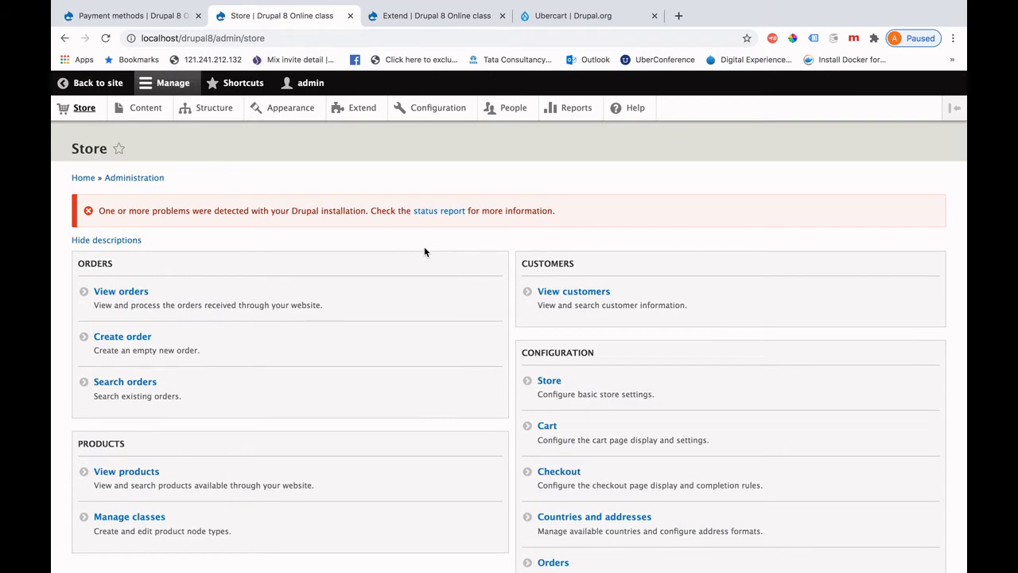
pyautogui.click(121, 292)
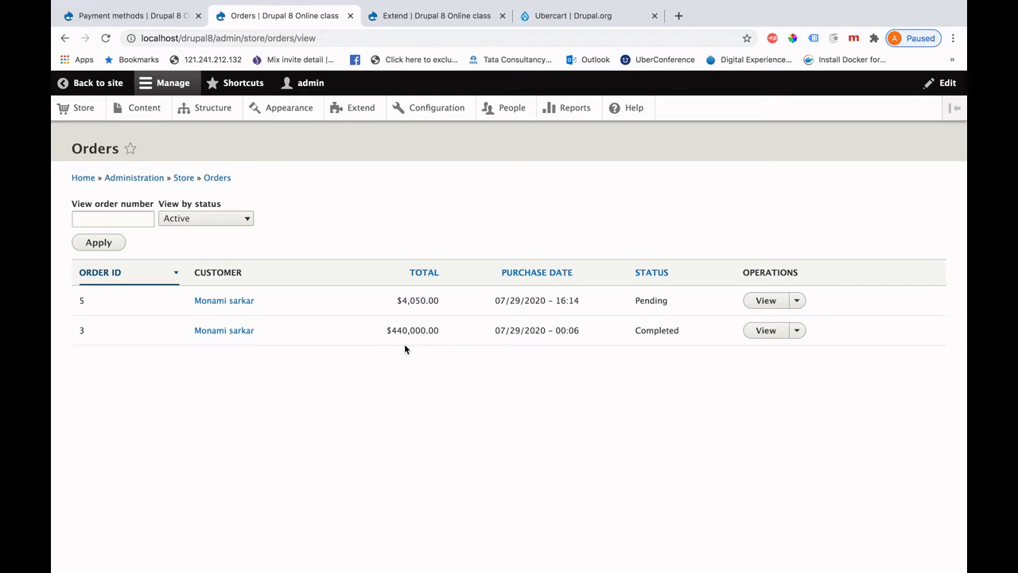
# Open order 5 (2 × Iphone9, $4,050.00) and bring up its order status choices under Update order.
pyautogui.click(764, 301)
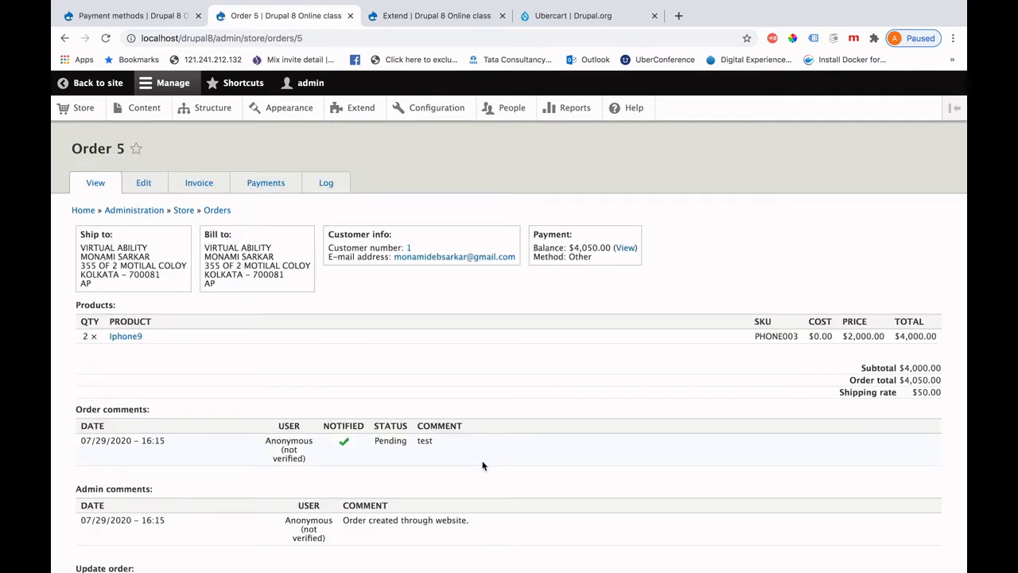
pyautogui.scroll(-5, 482, 465)
pyautogui.scroll(5, 482, 466)
pyautogui.scroll(-2, 340, 370)
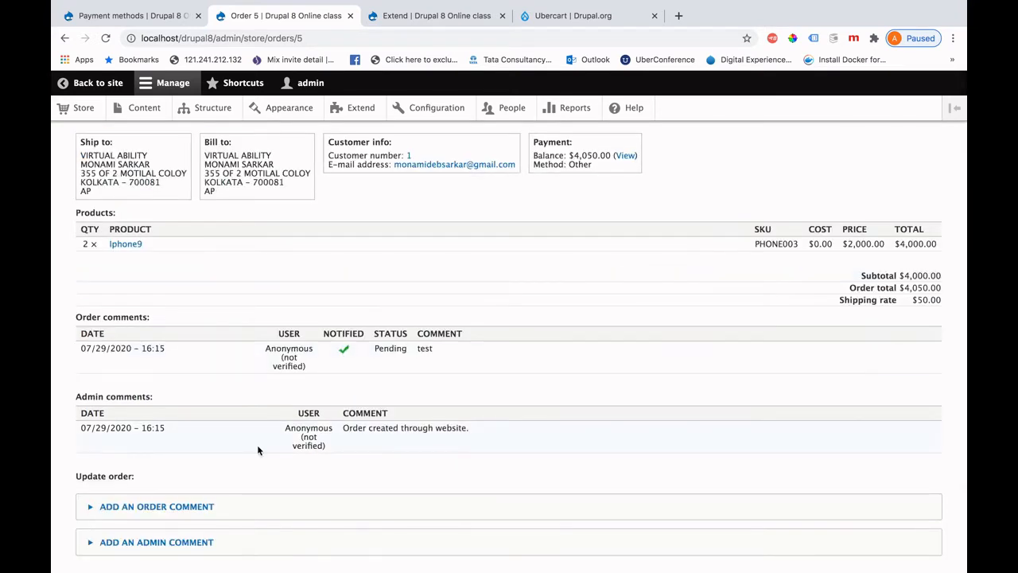
pyautogui.scroll(-3, 257, 444)
pyautogui.click(218, 469)
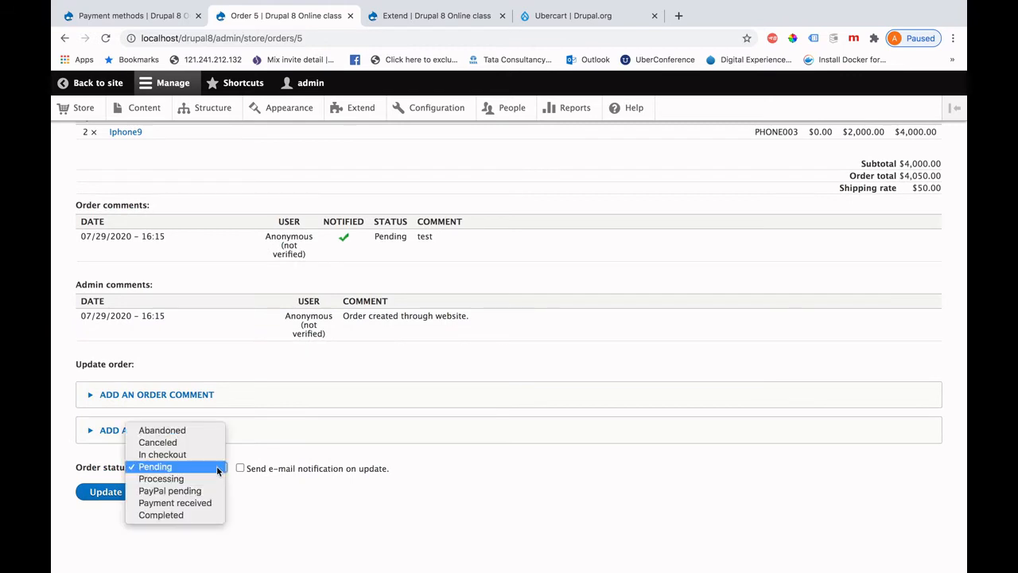
# Set order 5's status to Completed with admin comment 'its ok' and save the update.
pyautogui.click(188, 518)
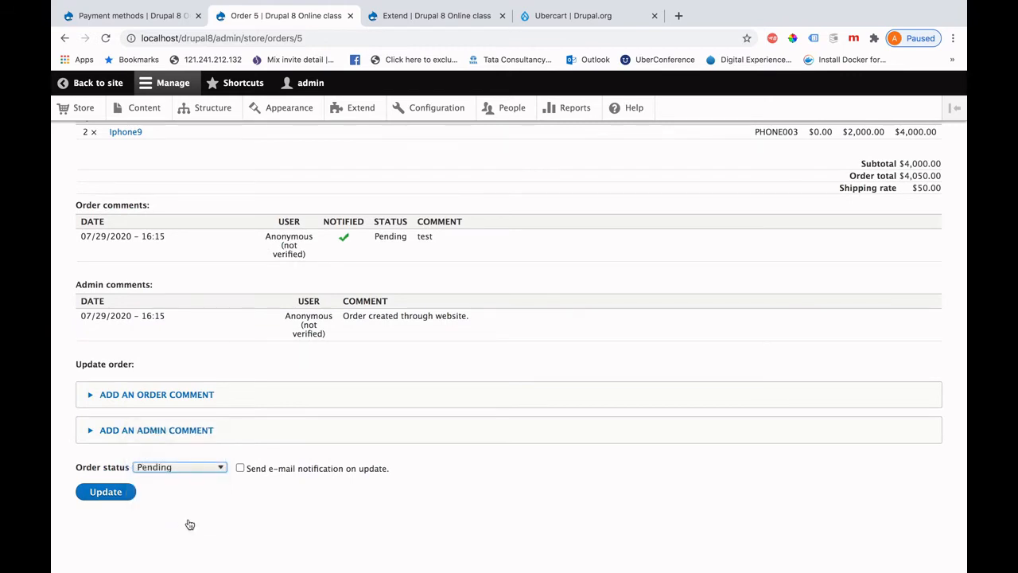
pyautogui.click(180, 436)
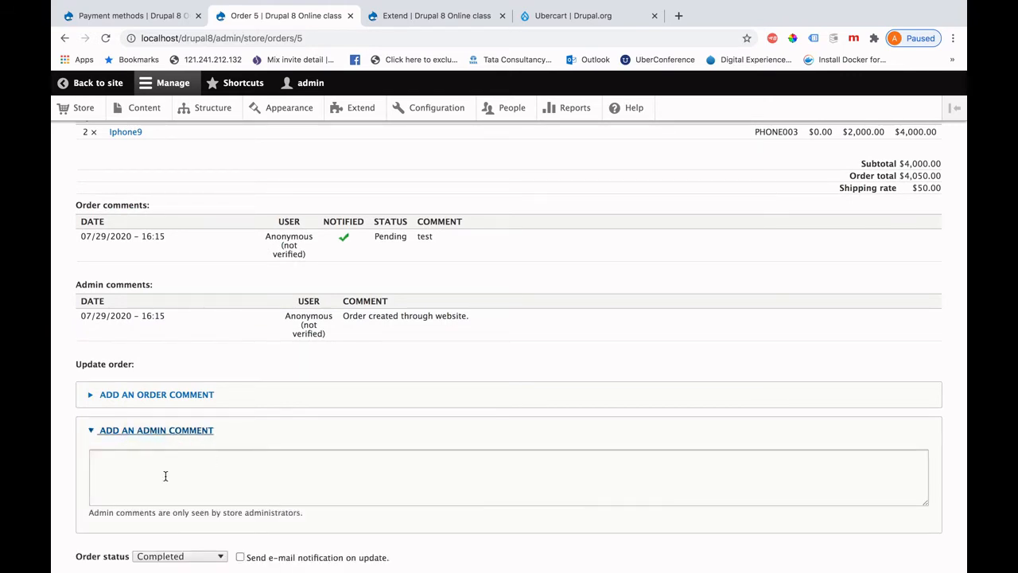
pyautogui.click(164, 475)
pyautogui.write('its ok')
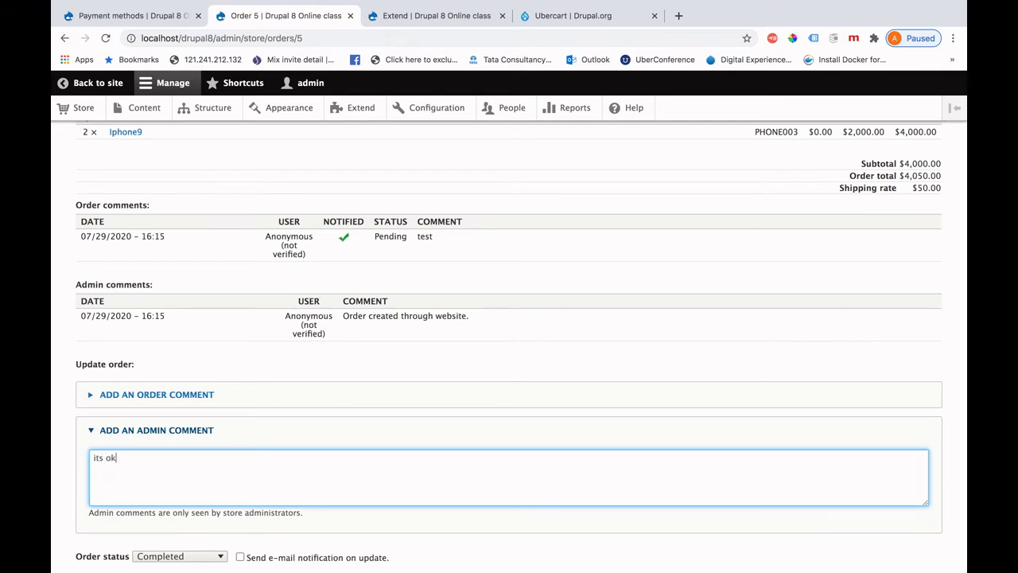
pyautogui.scroll(-2, 509, 358)
pyautogui.click(104, 493)
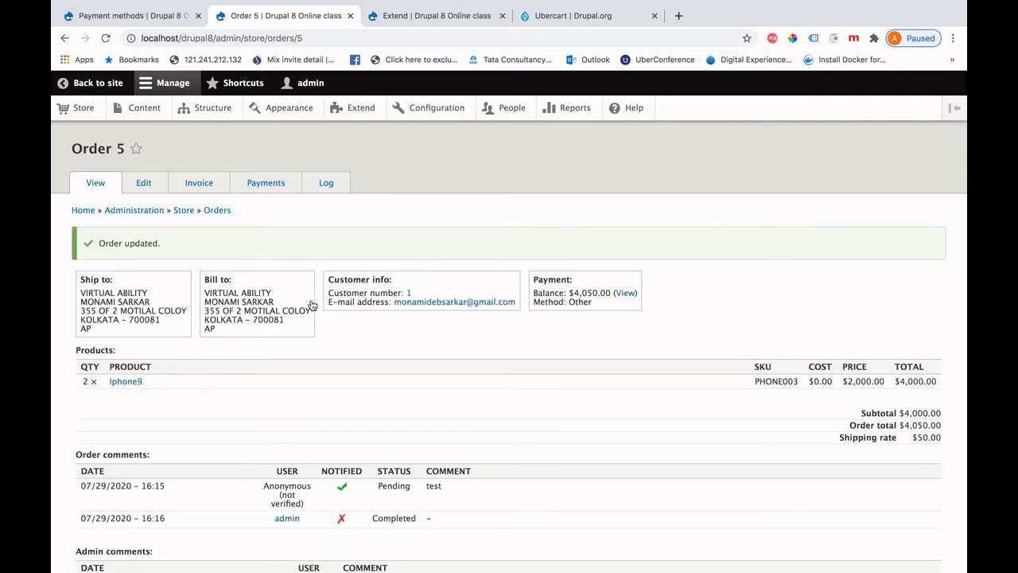
# View order 5's Payments page, showing a $4,050.00 balance and no payments.
pyautogui.scroll(-5, 327, 407)
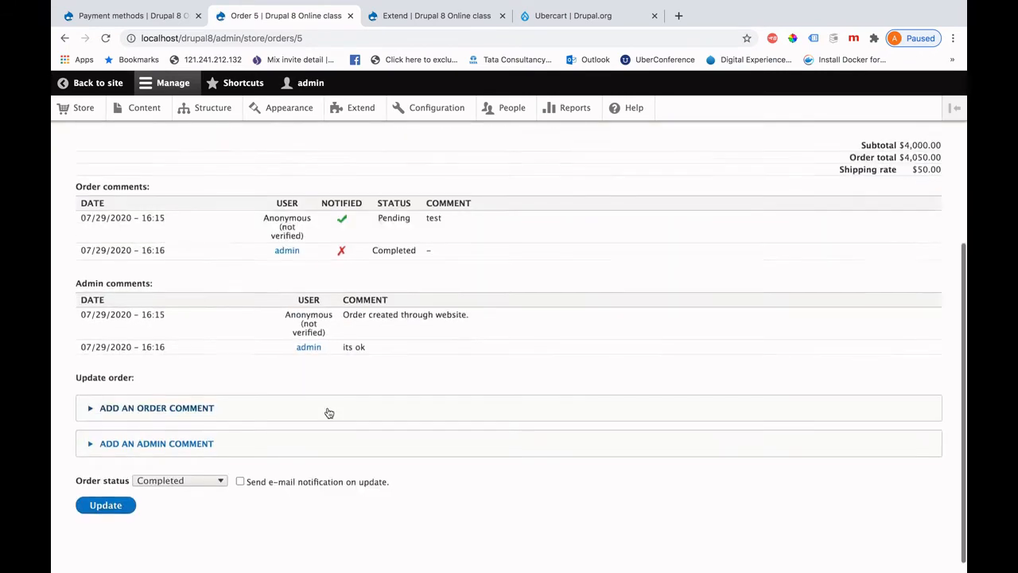
pyautogui.scroll(5, 328, 413)
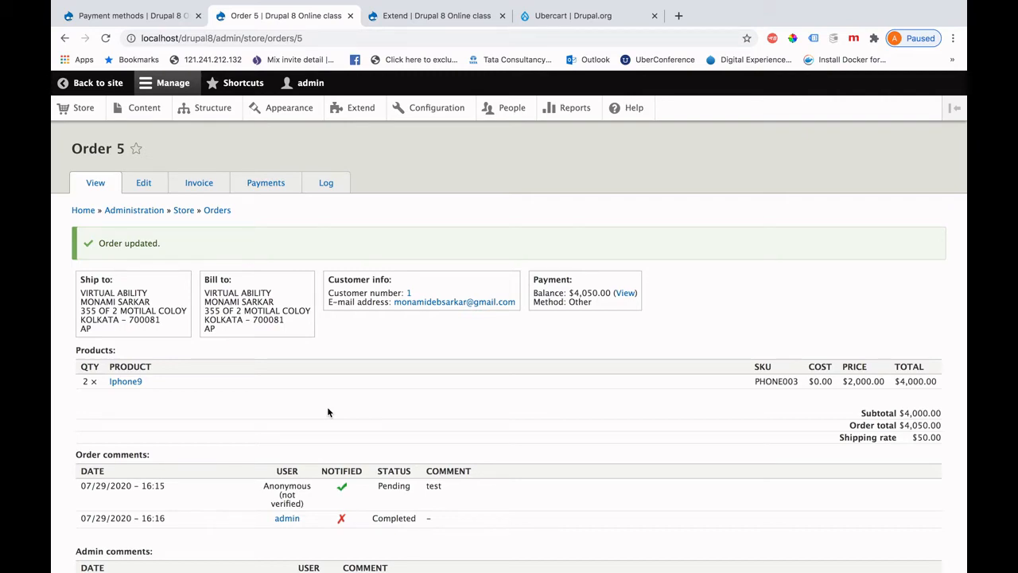
pyautogui.scroll(-5, 327, 411)
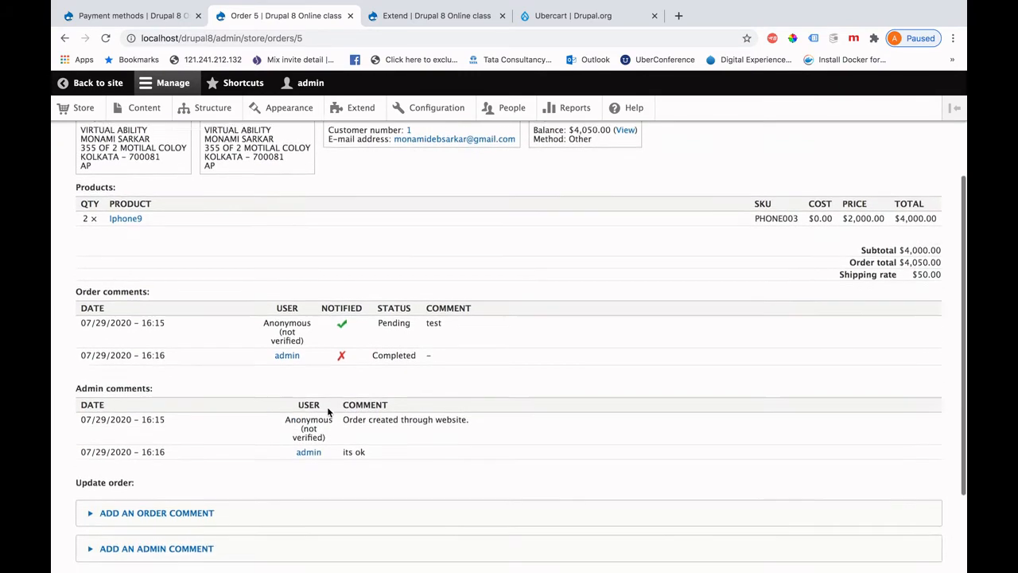
pyautogui.scroll(5, 327, 410)
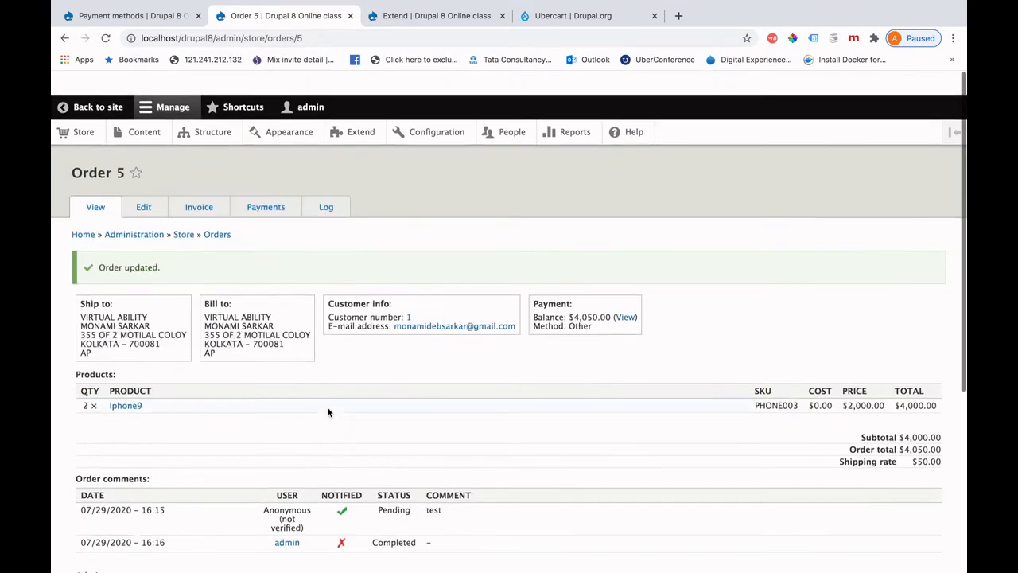
pyautogui.click(267, 185)
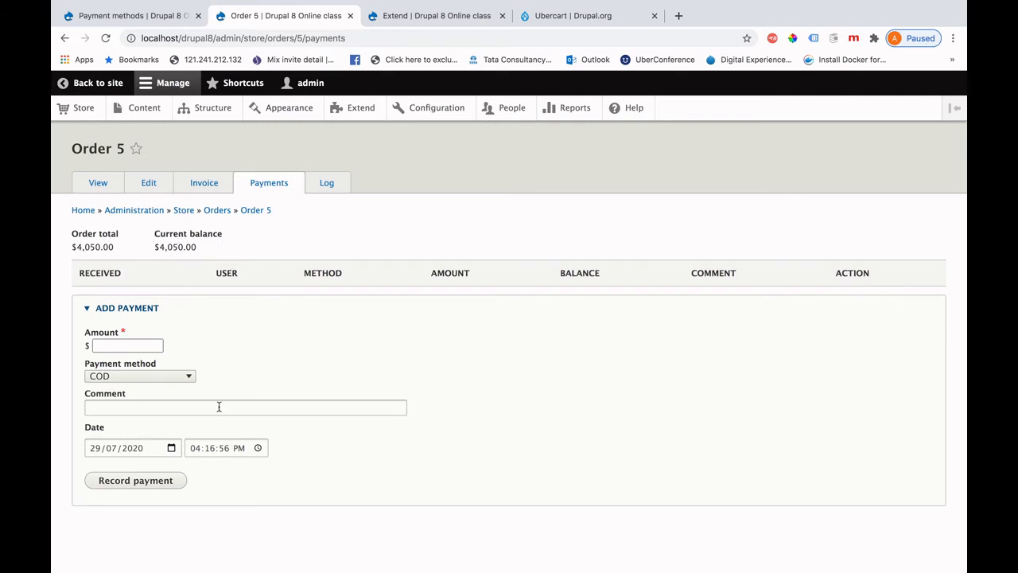
# Look over order 5's invoice and its Mail invoice recipient field, then return to the Store overview.
pyautogui.click(208, 189)
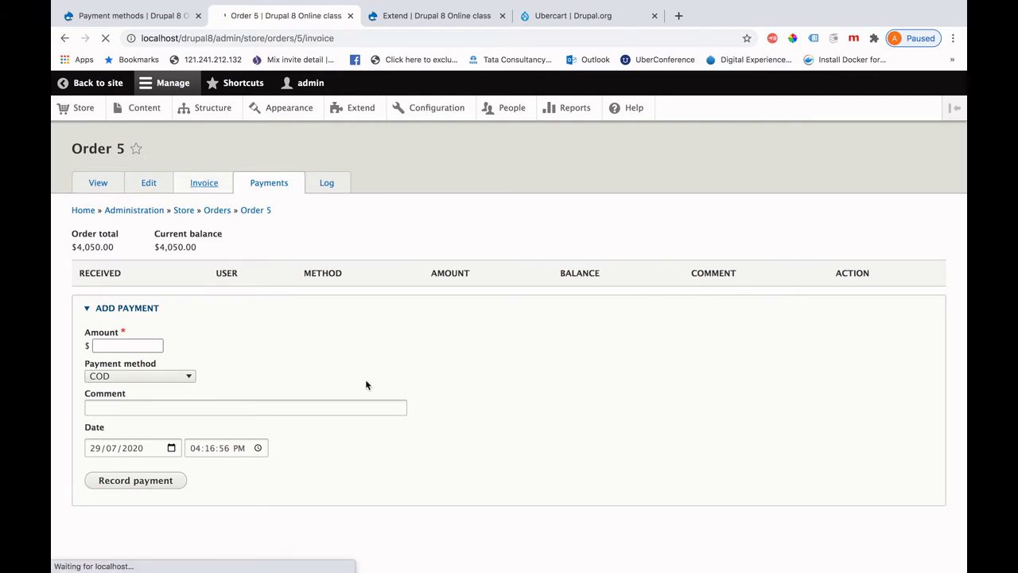
pyautogui.scroll(-6, 365, 378)
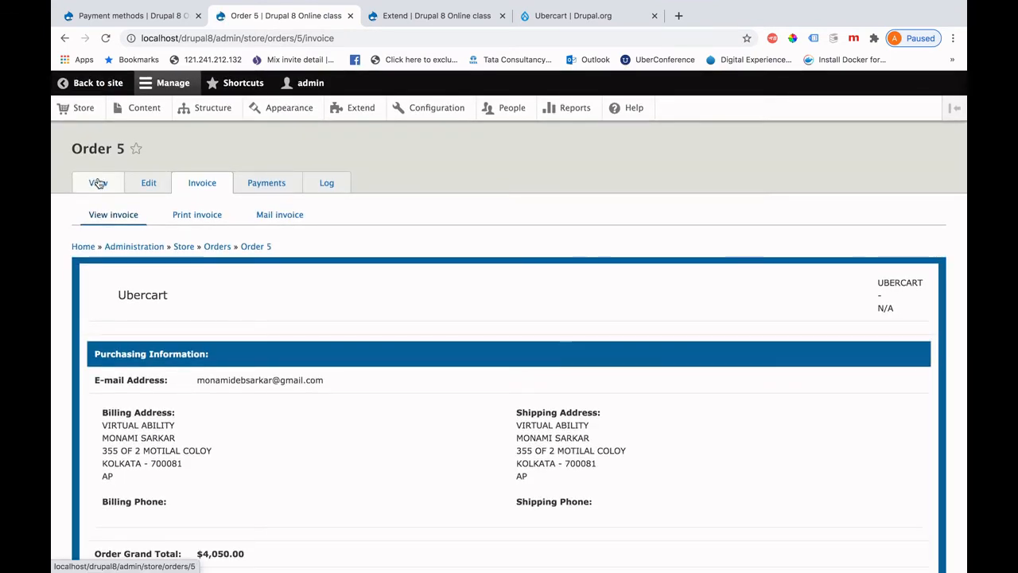
pyautogui.click(283, 220)
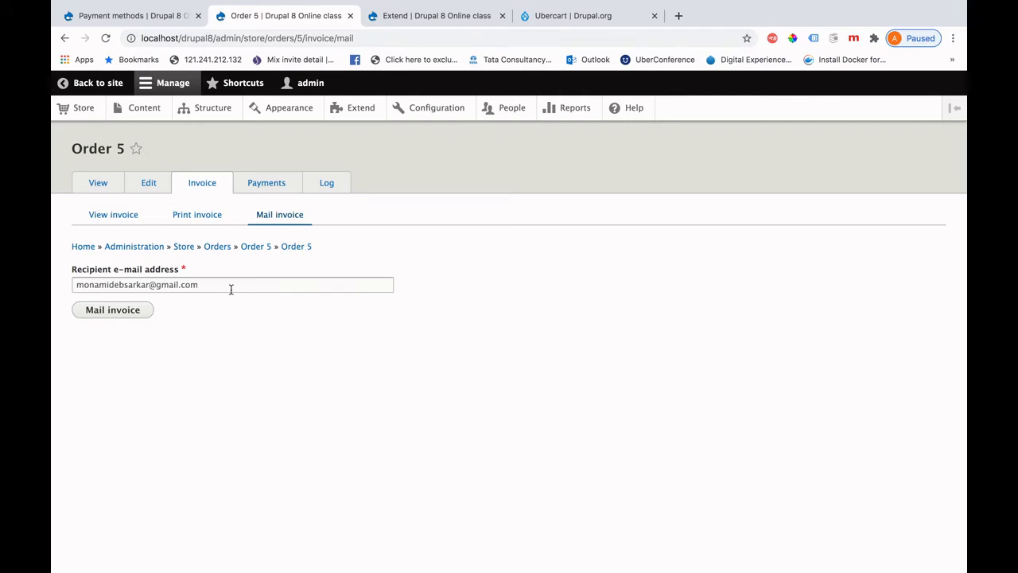
pyautogui.click(229, 285)
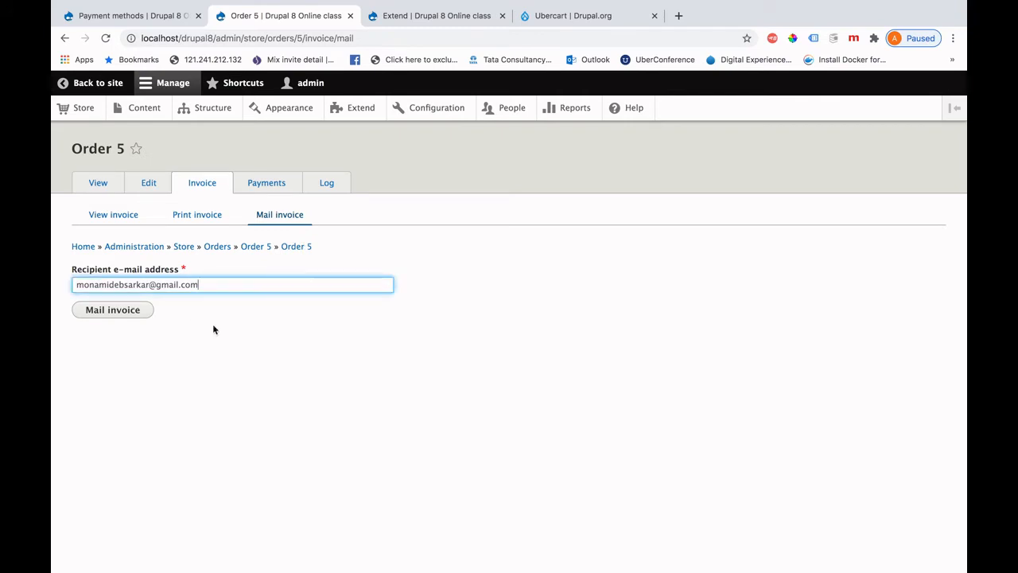
pyautogui.click(83, 109)
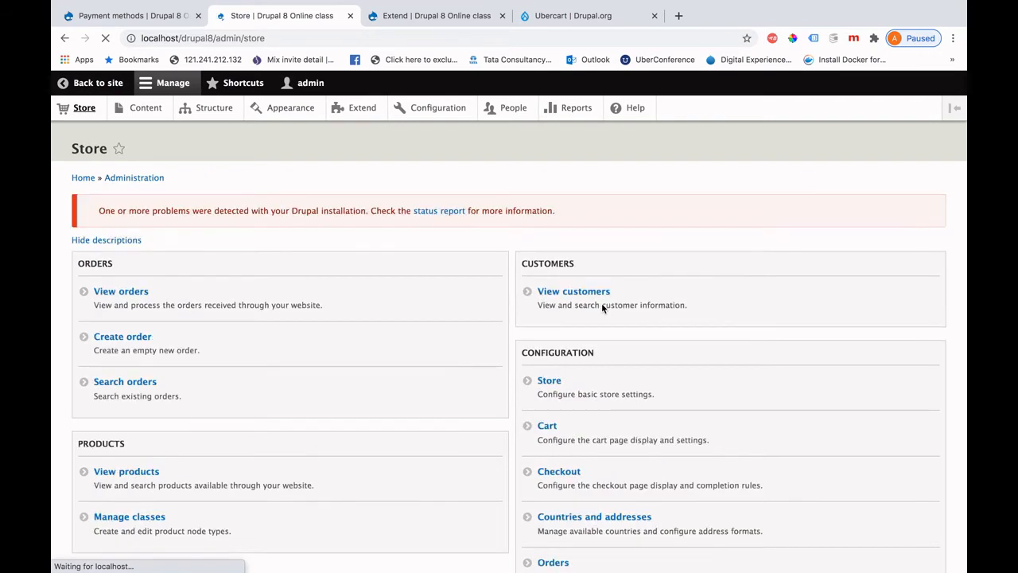
# Open the Store configuration's Basic information, showing store name Ubercart.
pyautogui.scroll(-2, 614, 388)
pyautogui.scroll(-2, 617, 388)
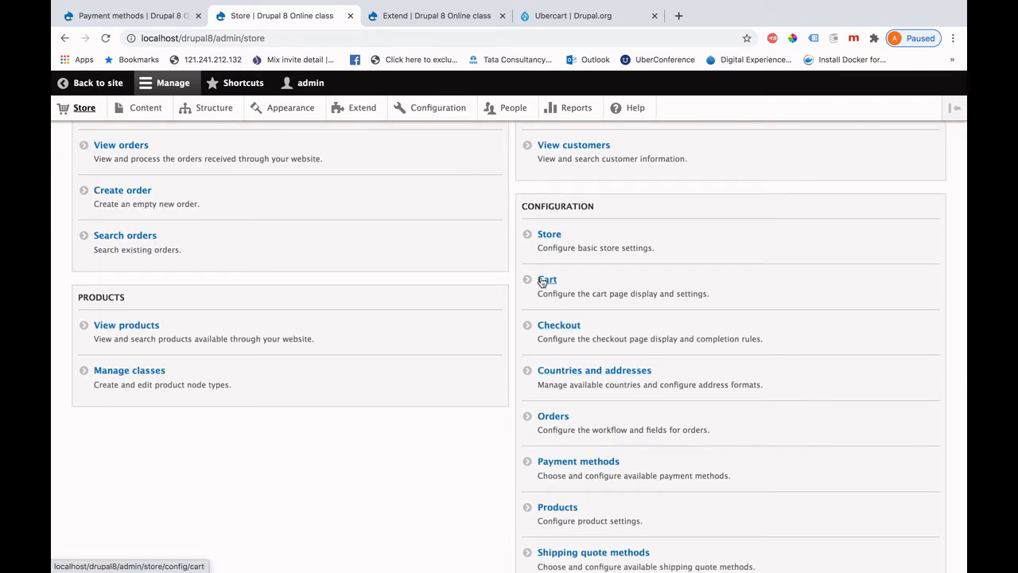
pyautogui.click(547, 233)
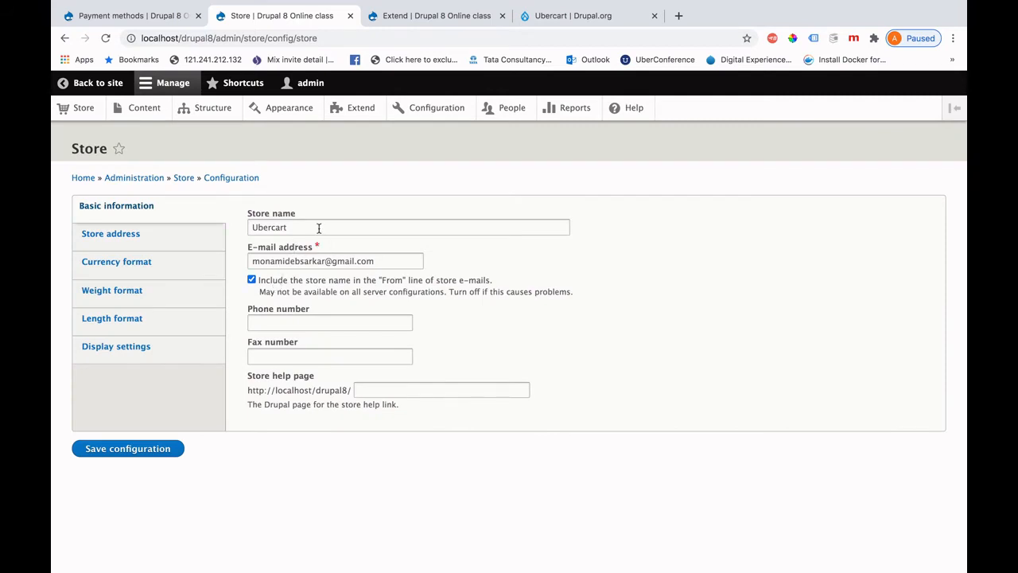
# Look over the store phone, Store address and Currency format settings.
pyautogui.click(295, 326)
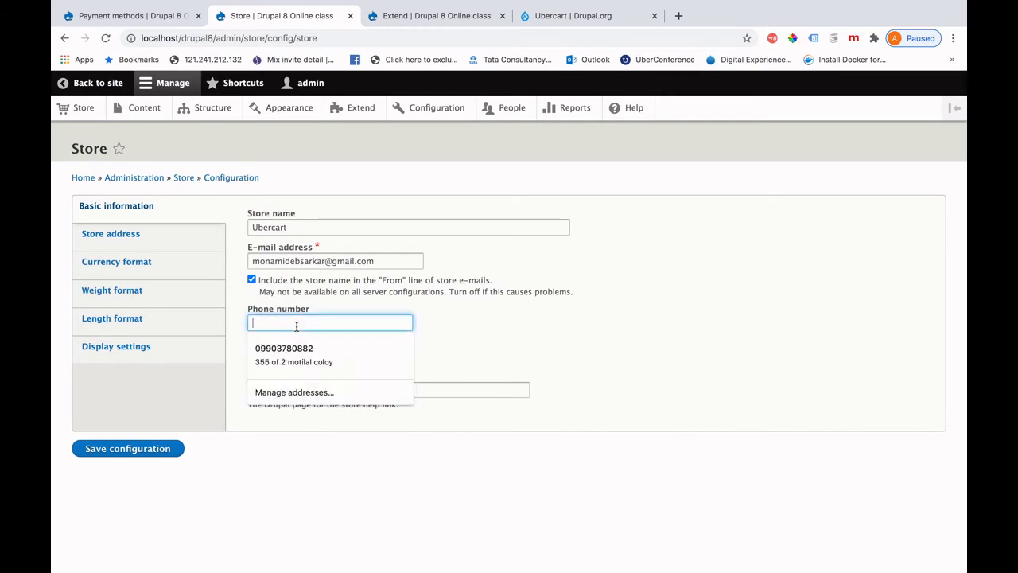
pyautogui.click(129, 237)
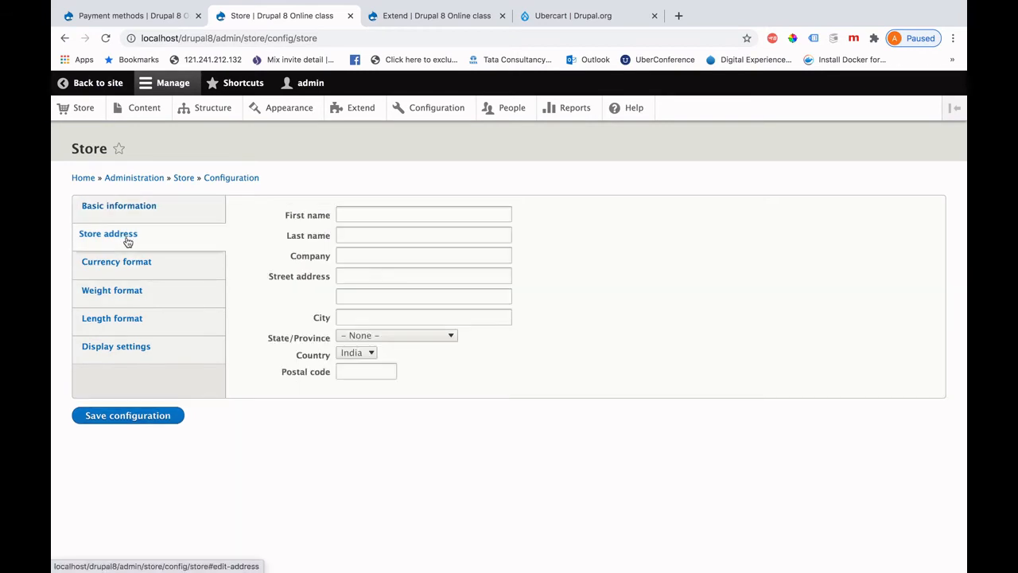
pyautogui.click(159, 264)
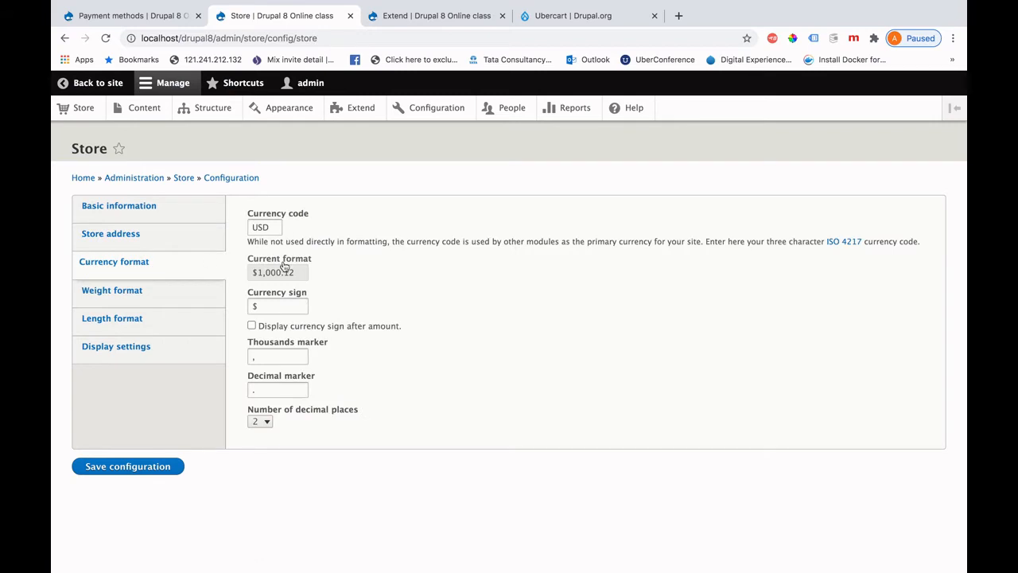
# Keep weight in Pounds and length in Inches, then review the Display settings.
pyautogui.click(168, 296)
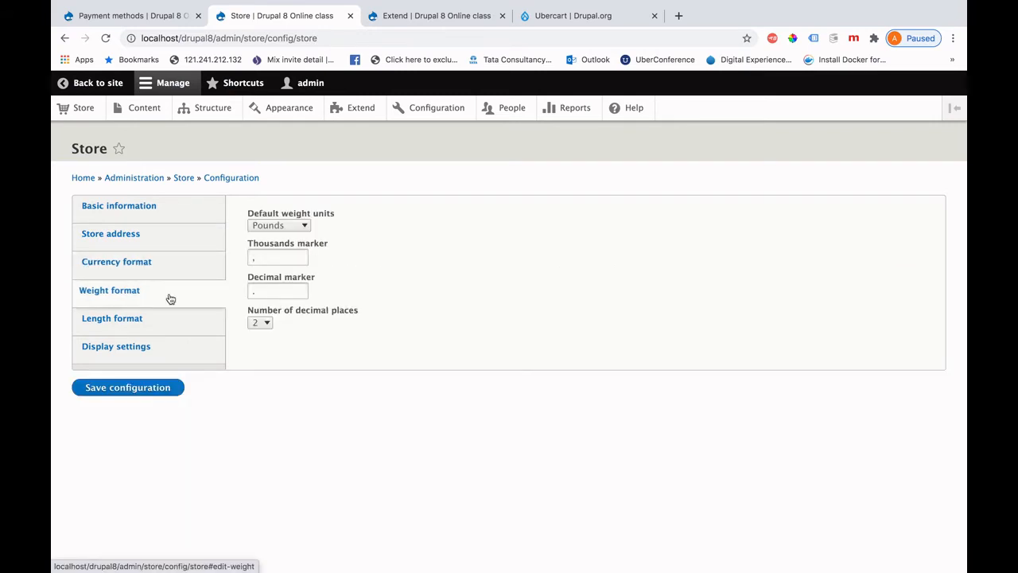
pyautogui.click(303, 226)
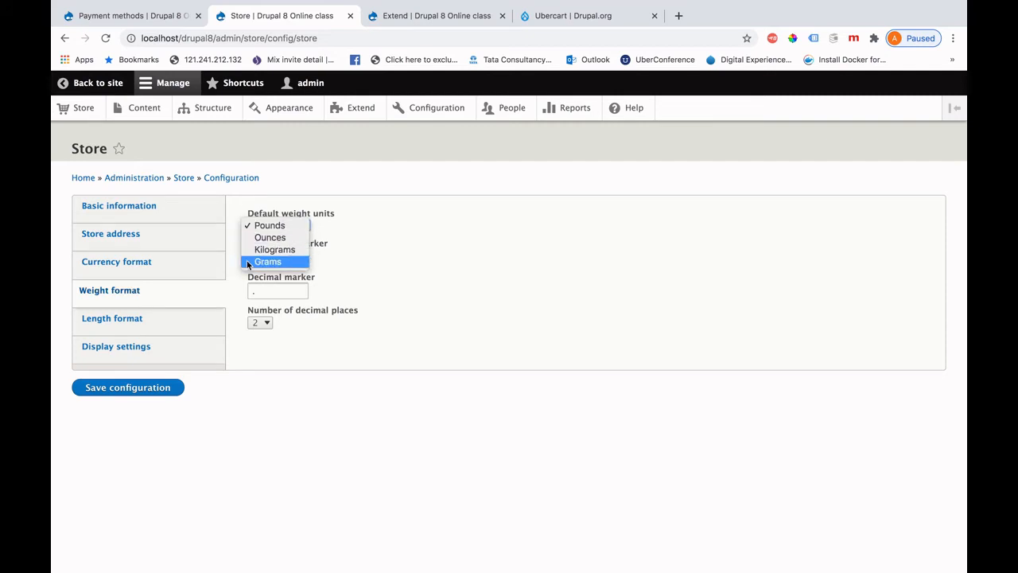
pyautogui.click(404, 227)
pyautogui.click(128, 332)
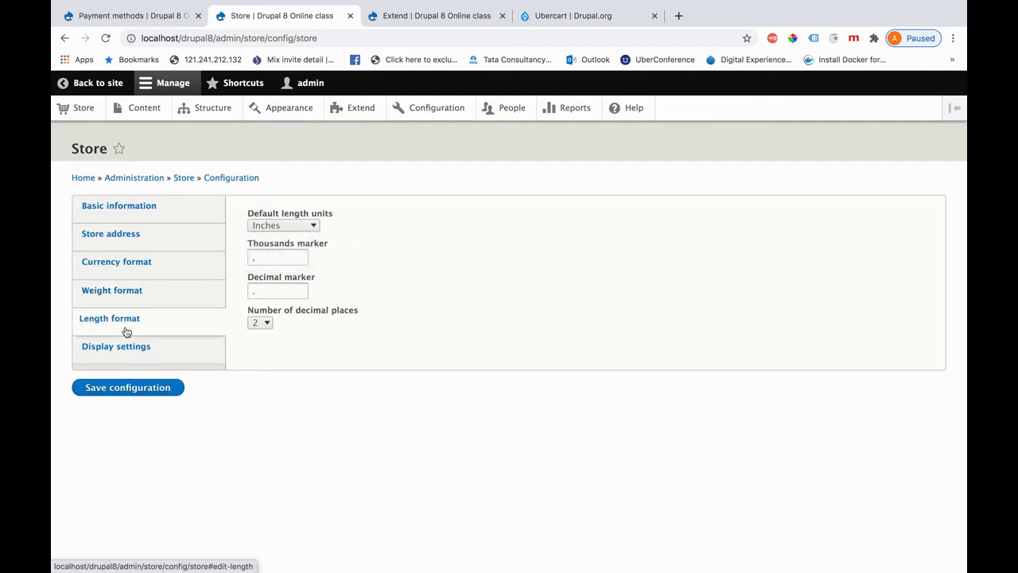
pyautogui.click(315, 226)
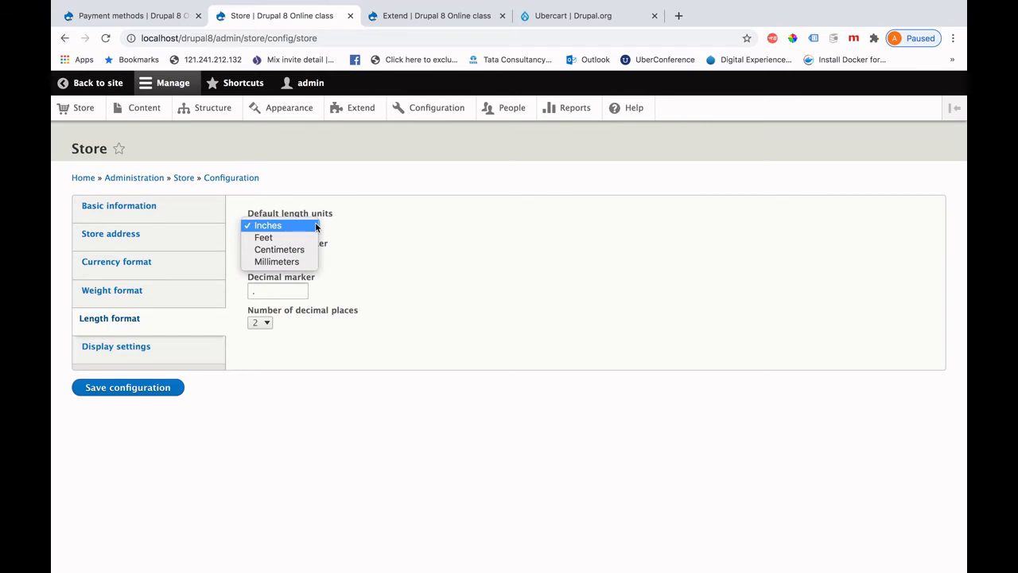
pyautogui.click(422, 220)
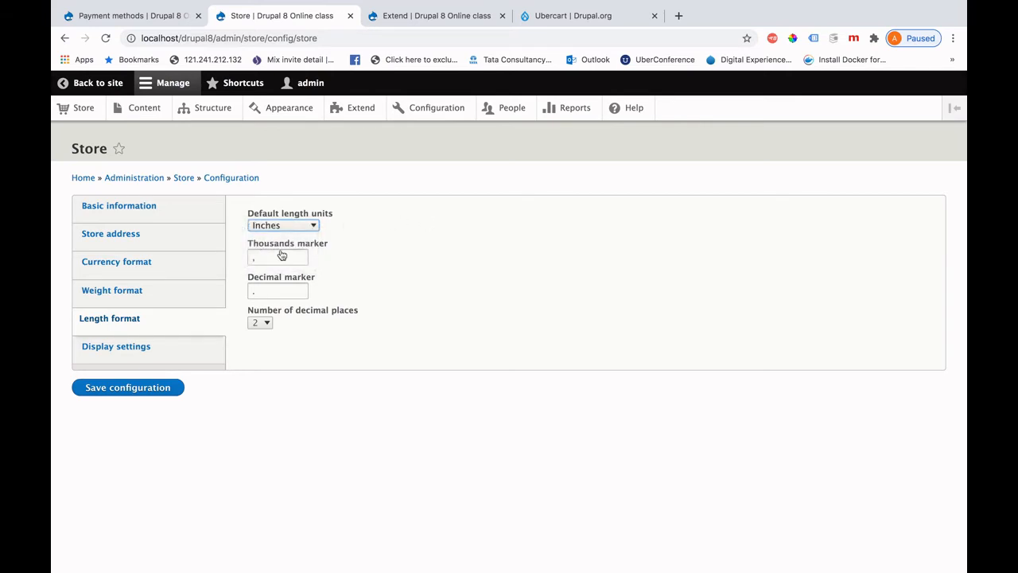
pyautogui.click(170, 363)
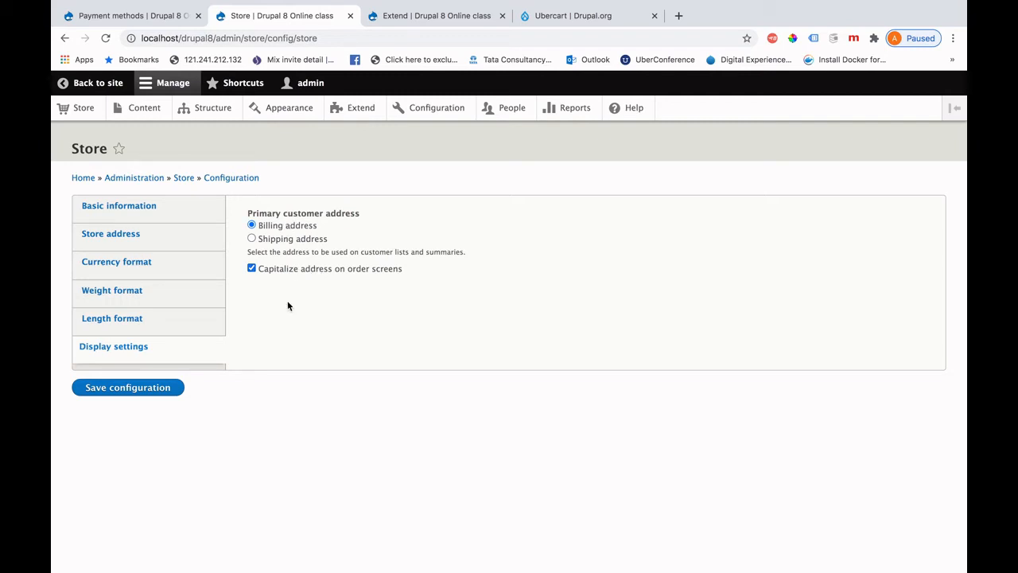
# Return to the Store overview and open Cart settings under Configuration.
pyautogui.click(84, 109)
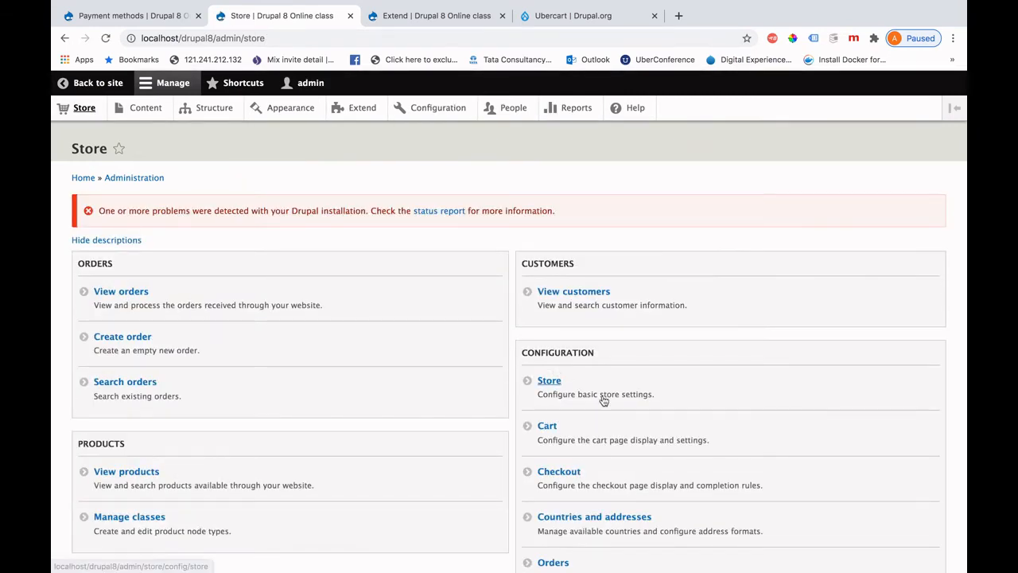
pyautogui.scroll(-4, 715, 398)
pyautogui.click(544, 283)
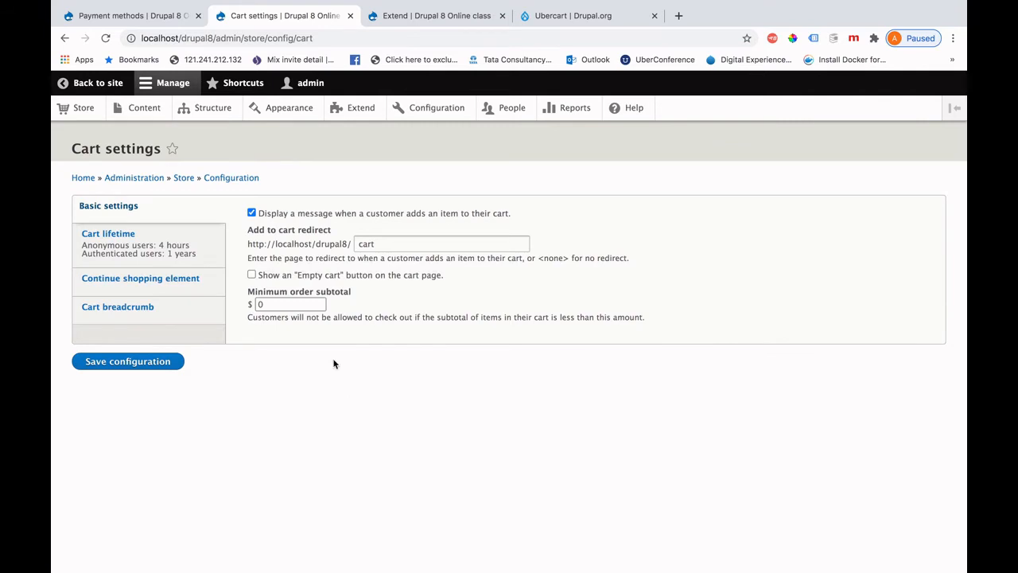
# Check the add-to-cart redirect, Cart lifetime, Continue shopping and Cart breadcrumb settings, then return to Store.
pyautogui.click(387, 244)
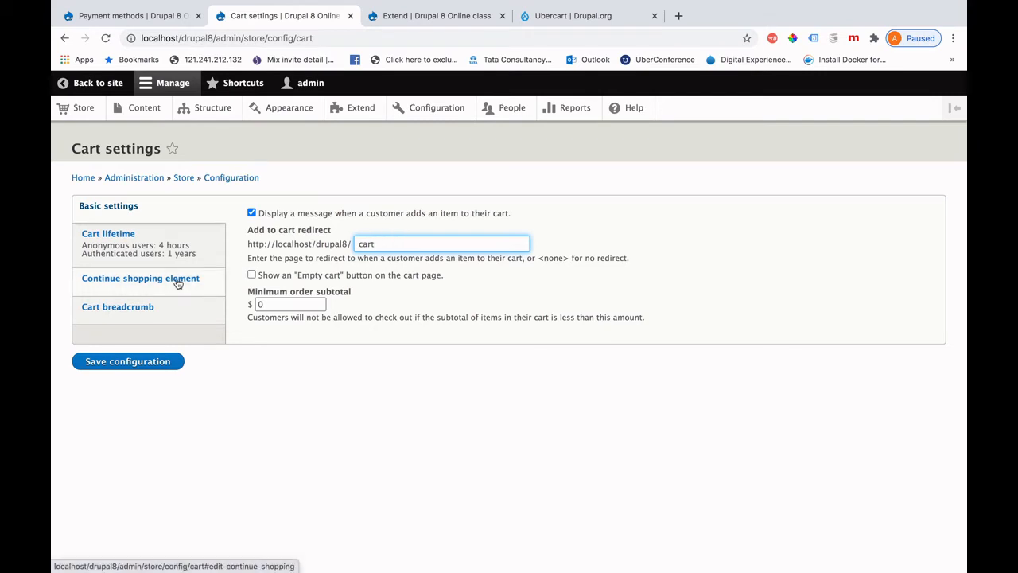
pyautogui.click(141, 251)
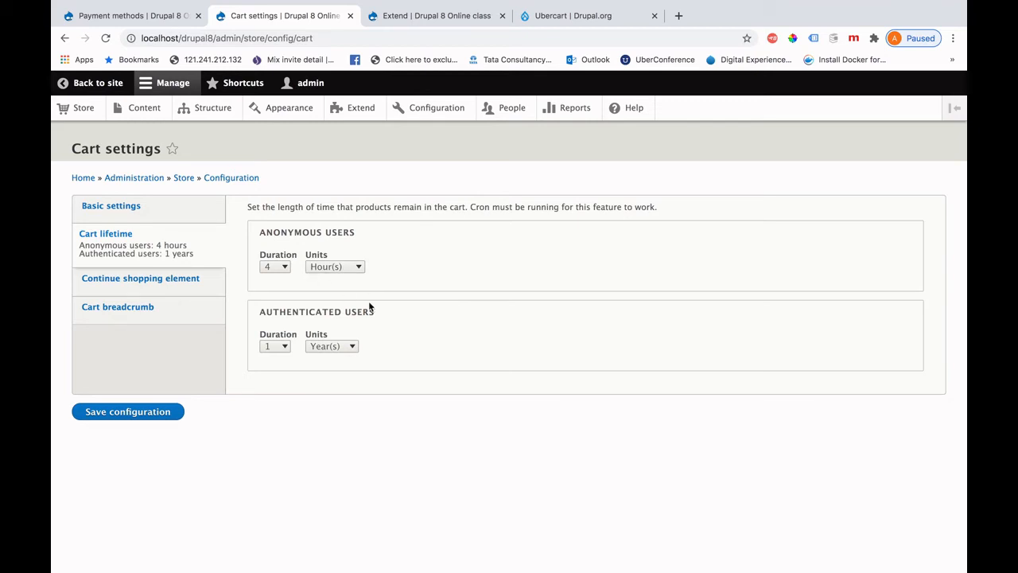
pyautogui.click(163, 288)
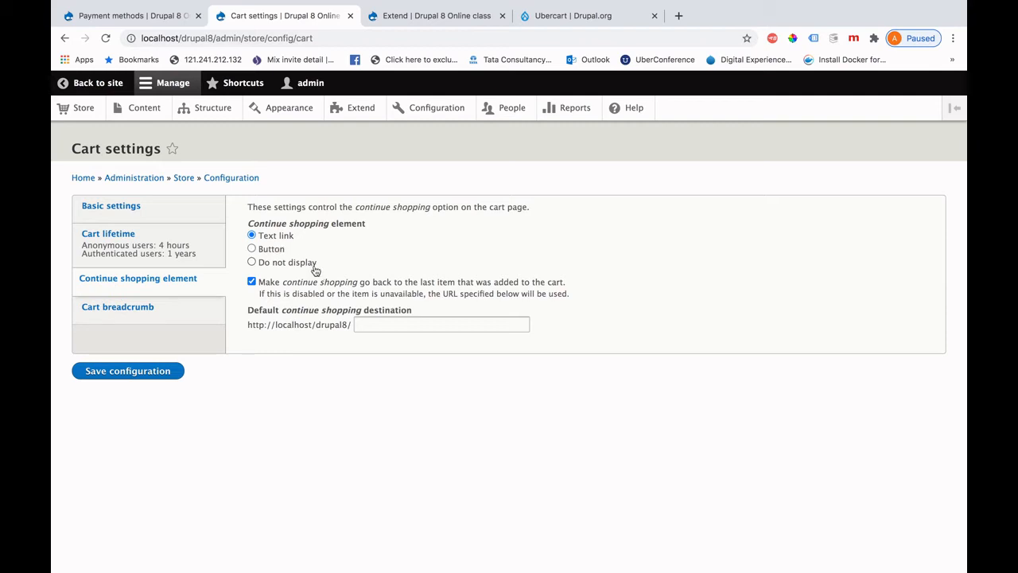
pyautogui.click(107, 308)
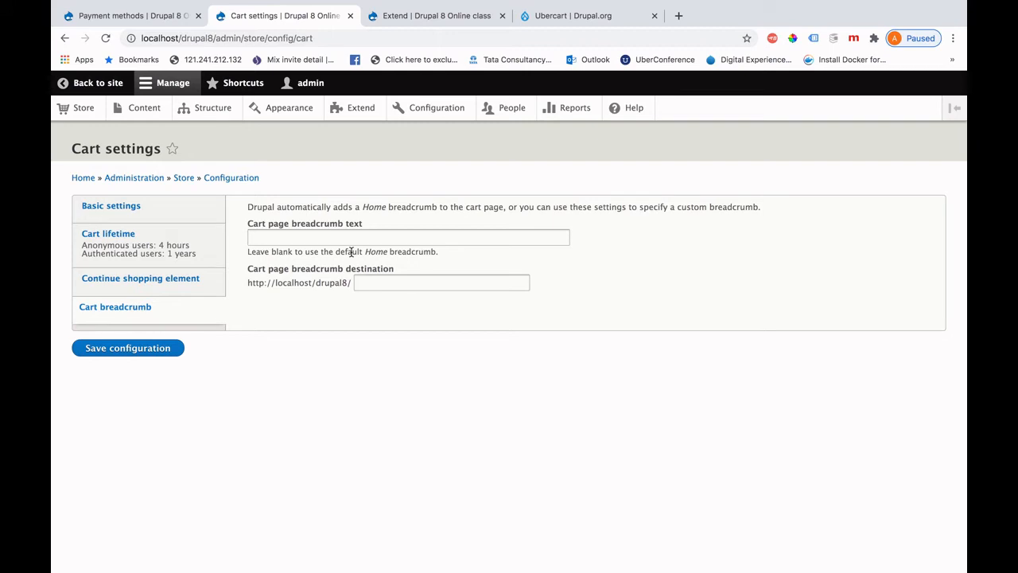
pyautogui.click(183, 177)
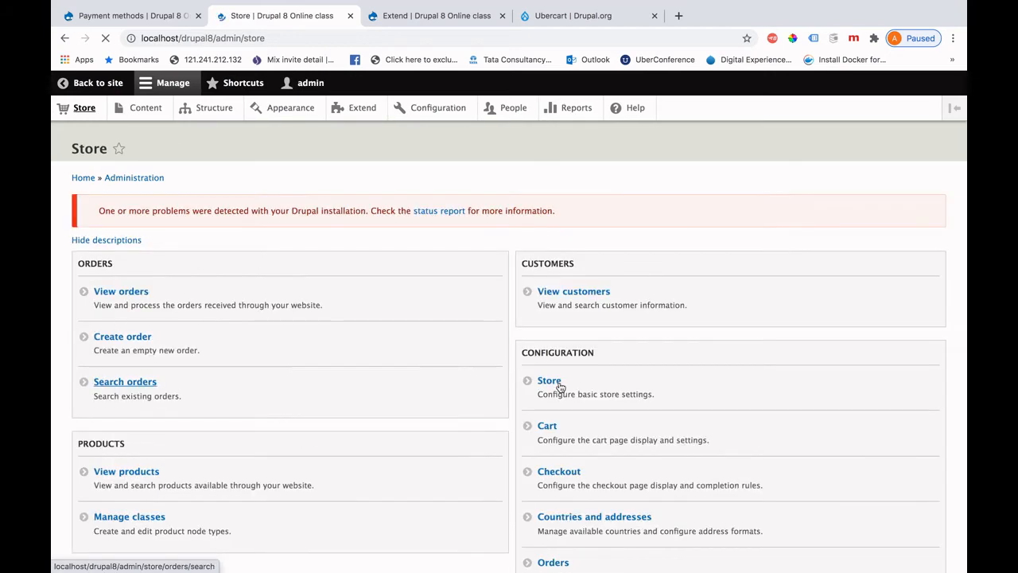
# Open Checkout settings from the Store Configuration section.
pyautogui.scroll(-3, 608, 470)
pyautogui.scroll(-3, 609, 471)
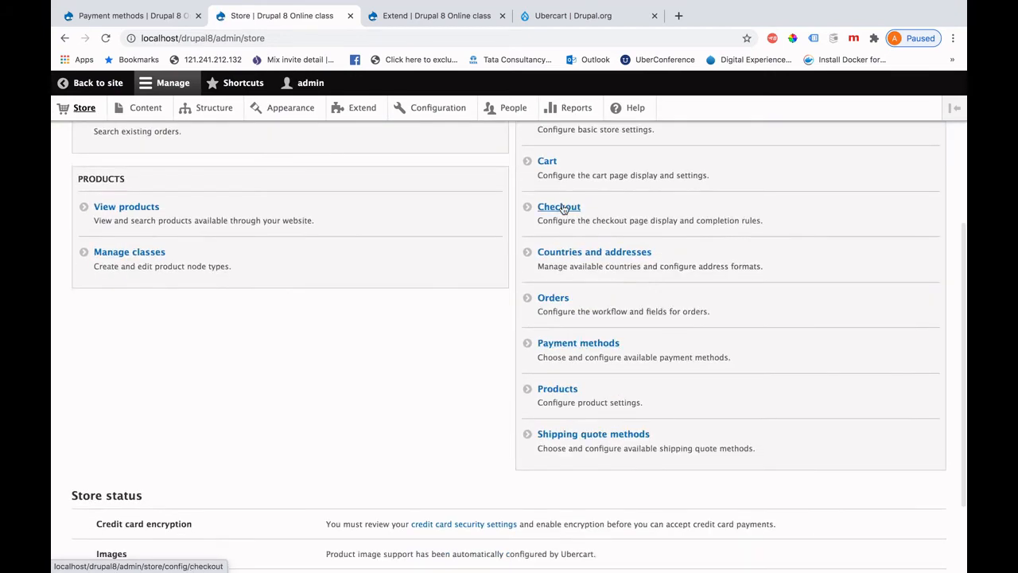
pyautogui.click(563, 208)
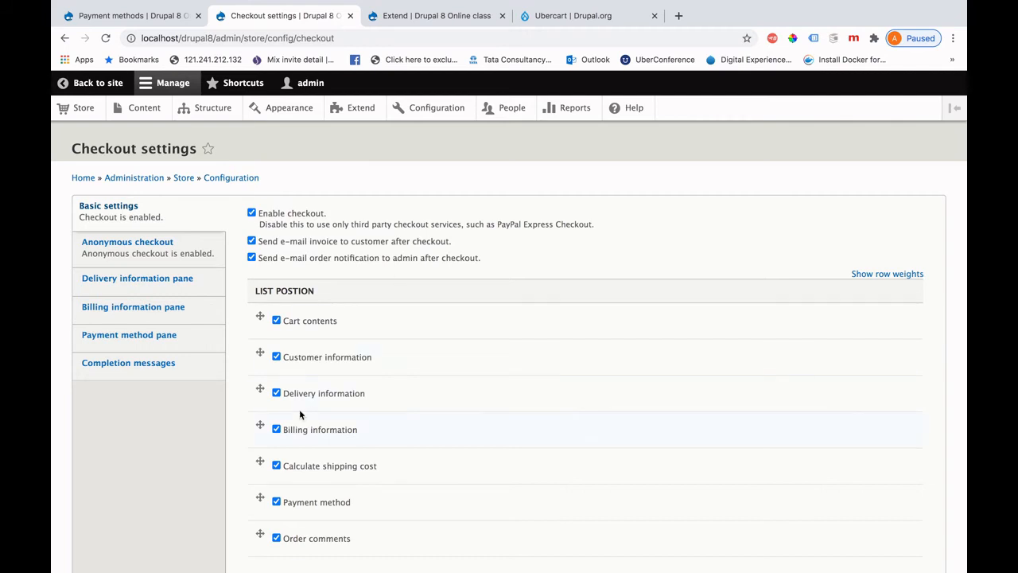
pyautogui.scroll(-2, 301, 414)
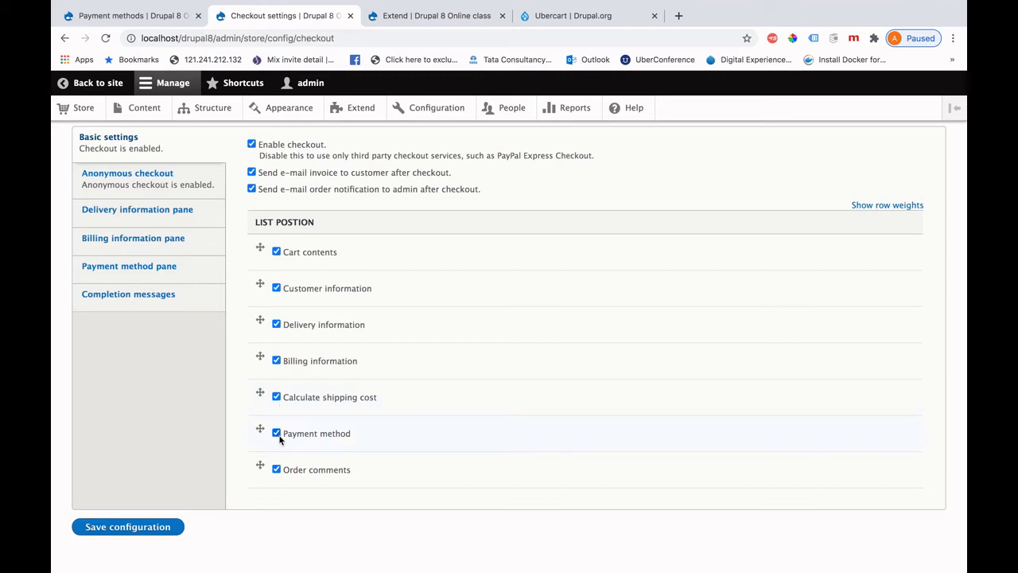
# Step through anonymous checkout, delivery, billing and payment pane settings to the Completion messages.
pyautogui.click(170, 183)
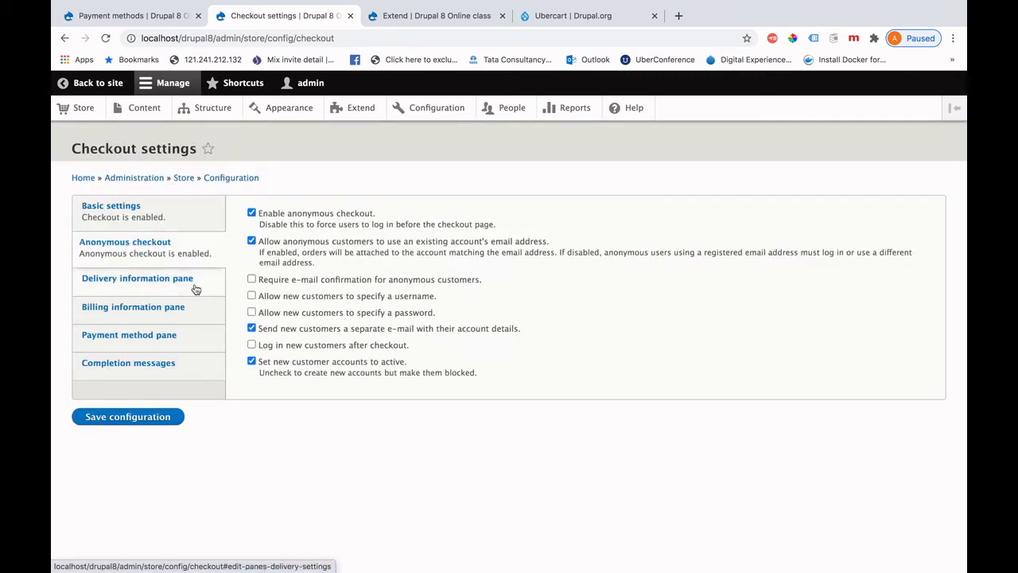
pyautogui.click(133, 286)
pyautogui.click(151, 317)
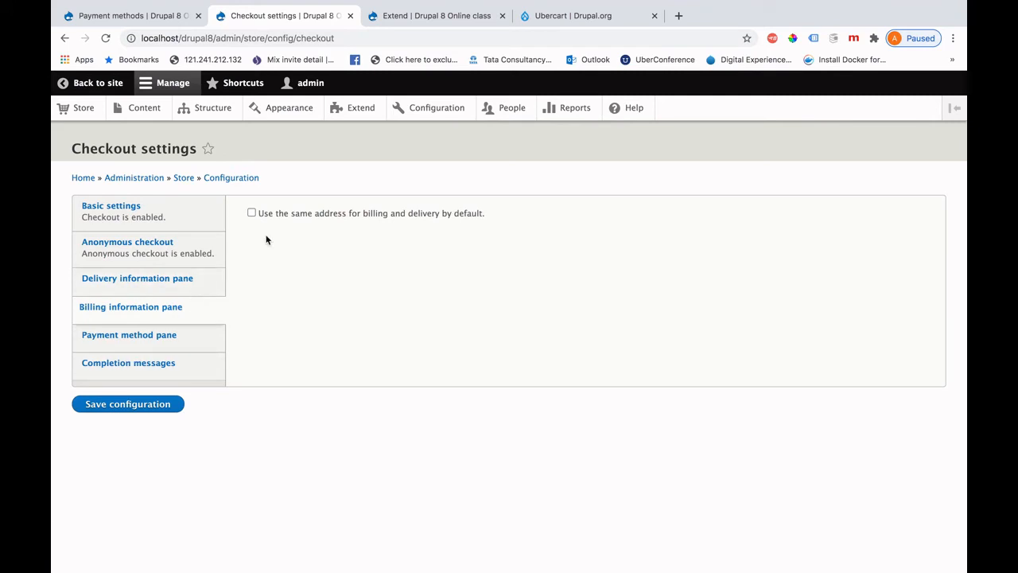
pyautogui.click(169, 343)
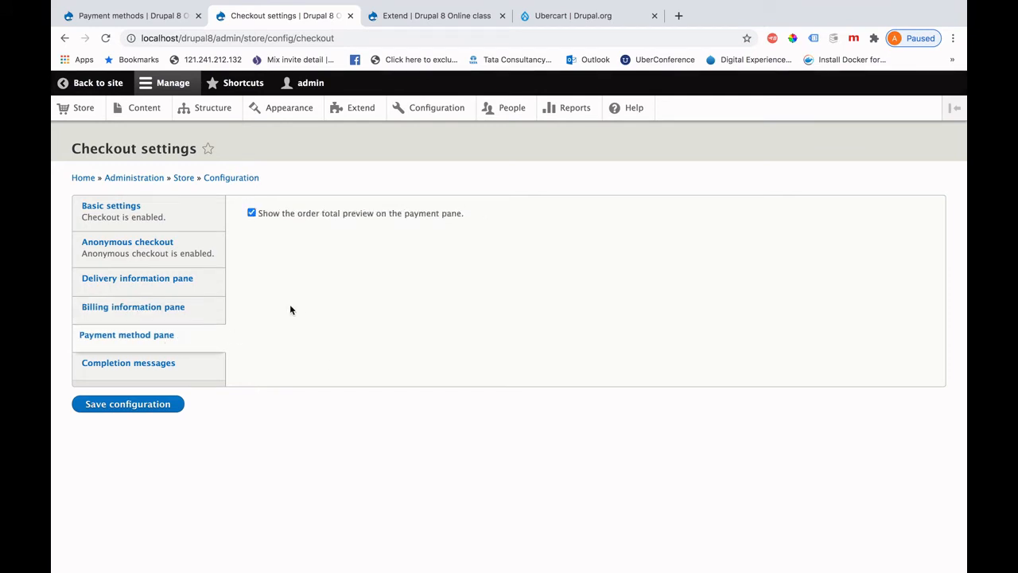
pyautogui.click(157, 372)
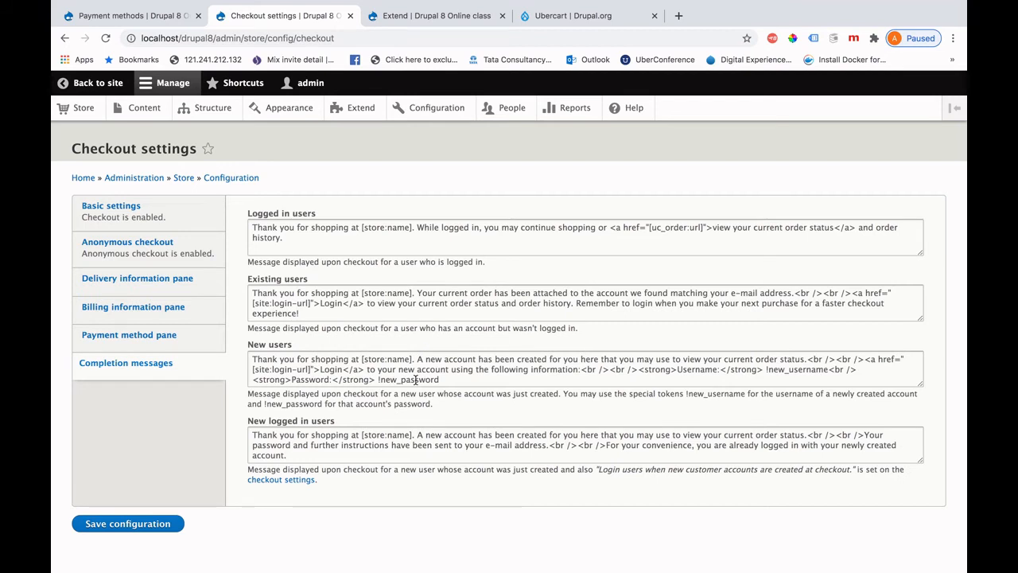
# Highlight the [store:name] token in the existing-users completion message, then go back to the Store overview.
pyautogui.click(350, 302)
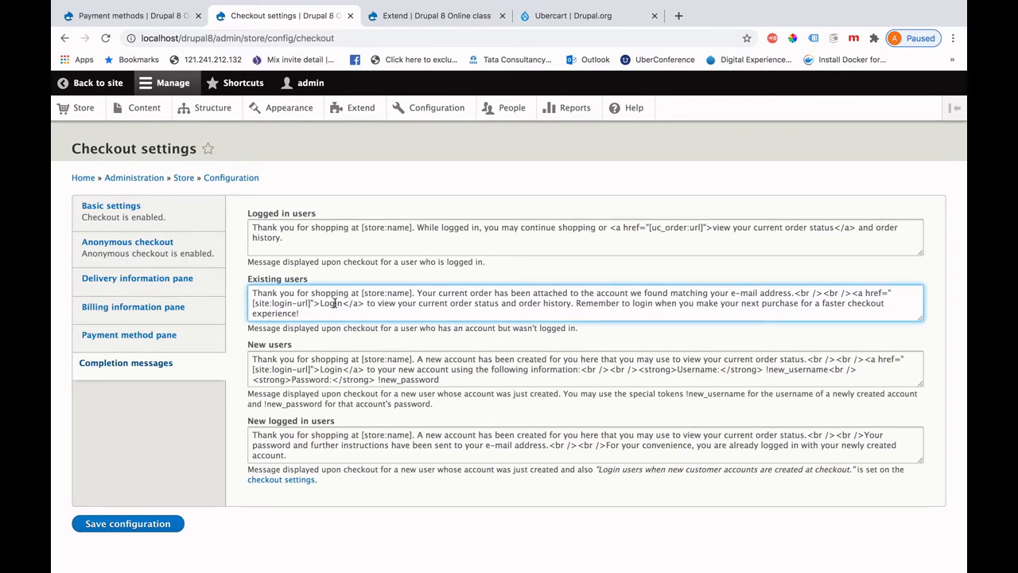
pyautogui.moveTo(415, 291); pyautogui.dragTo(361, 292)
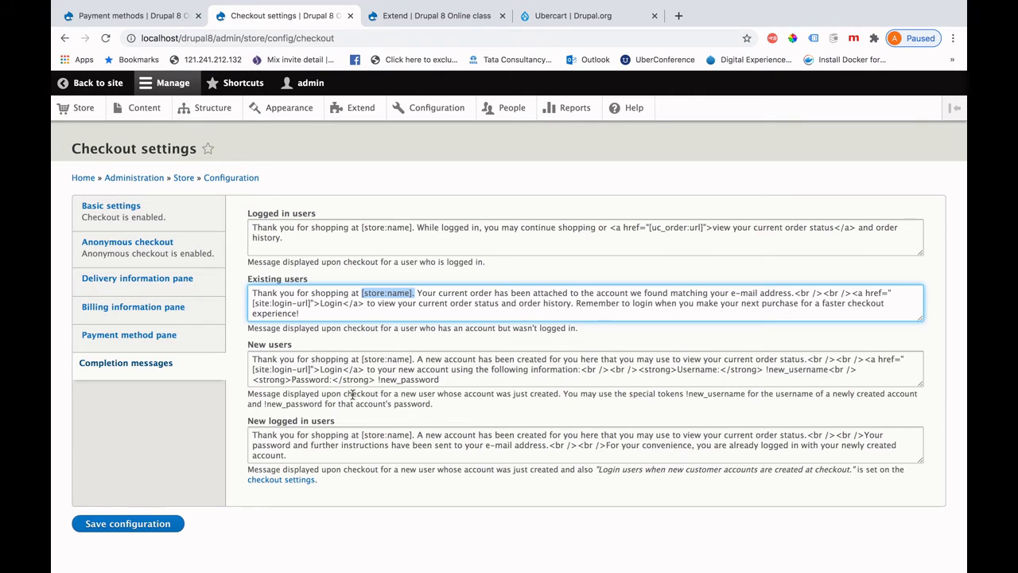
pyautogui.click(184, 180)
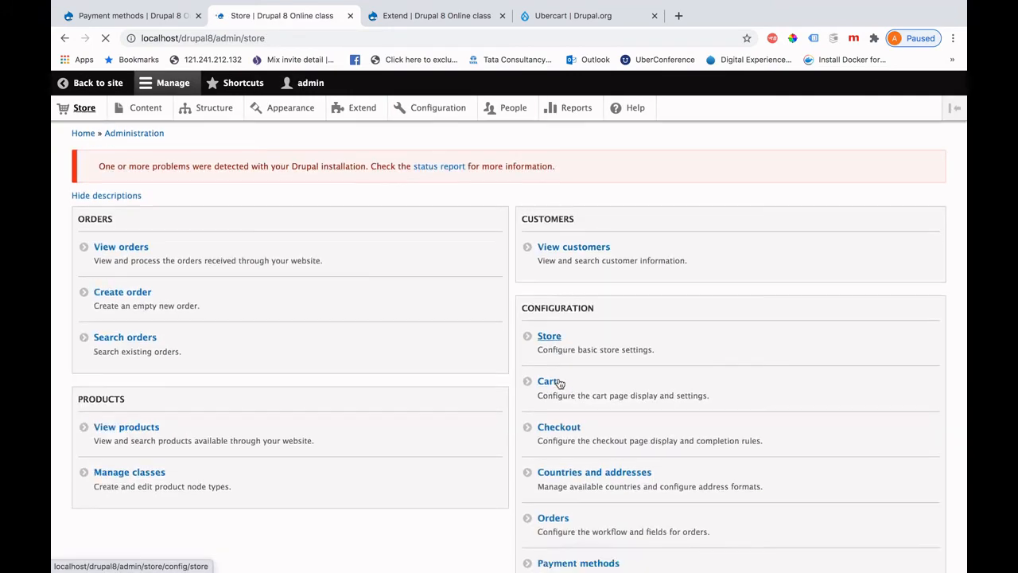
pyautogui.scroll(-5, 559, 383)
pyautogui.scroll(2, 559, 383)
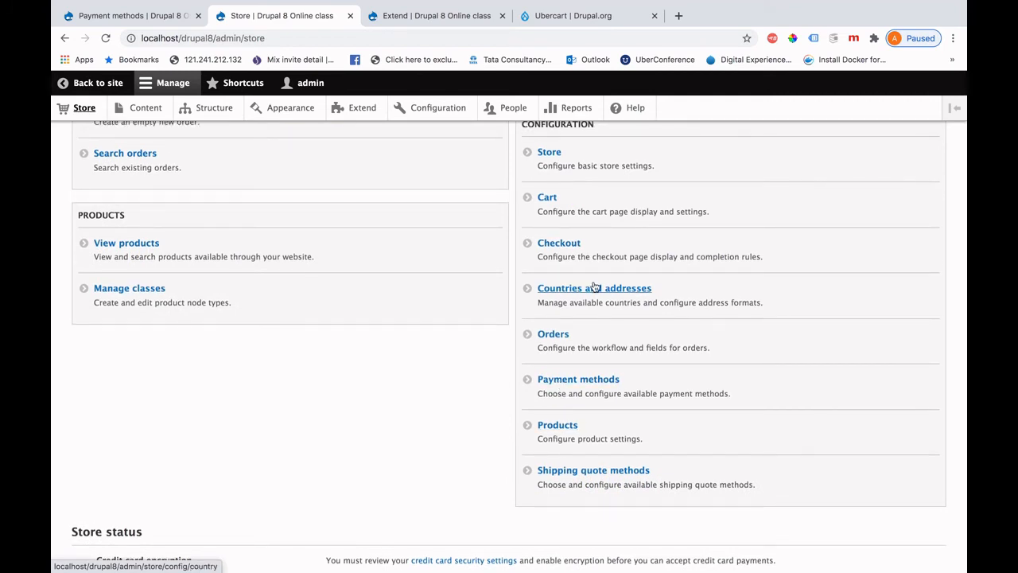
pyautogui.click(552, 336)
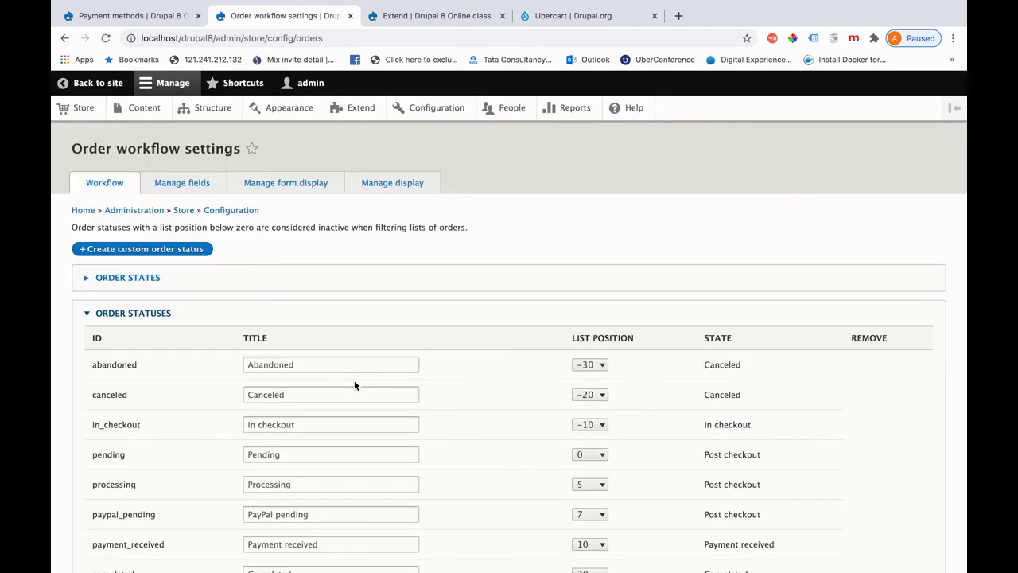
pyautogui.click(131, 278)
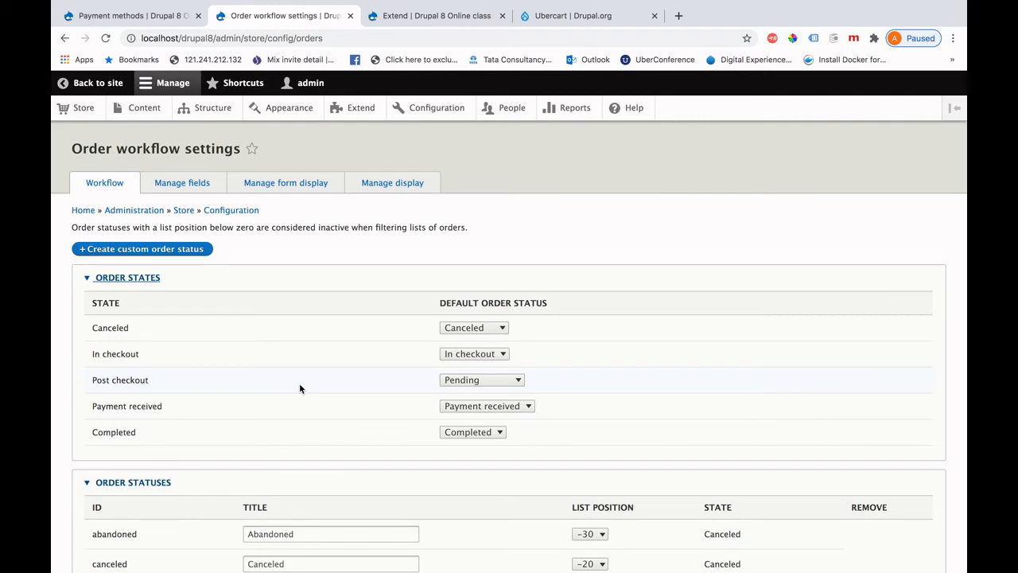
pyautogui.click(503, 327)
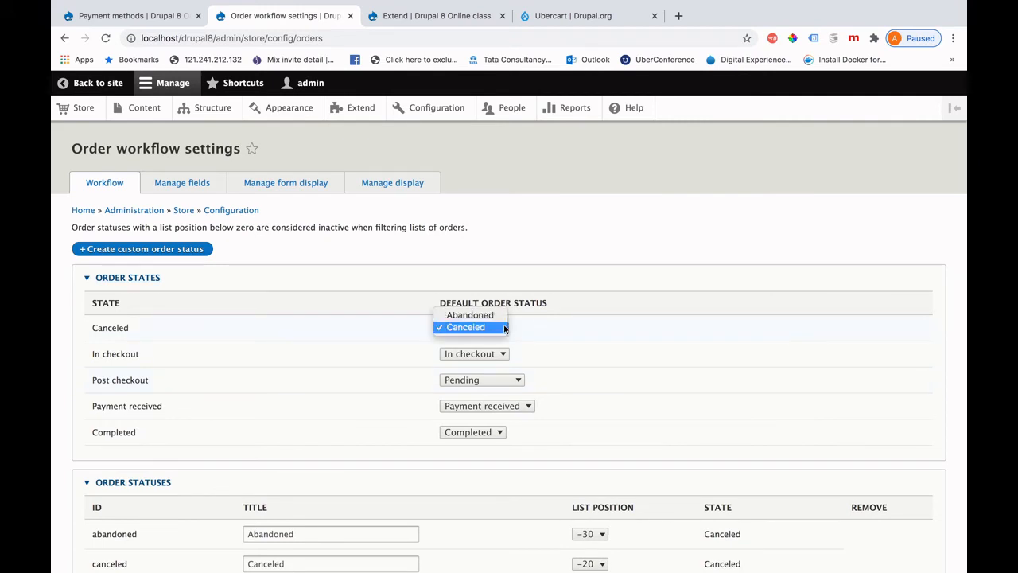
pyautogui.click(563, 326)
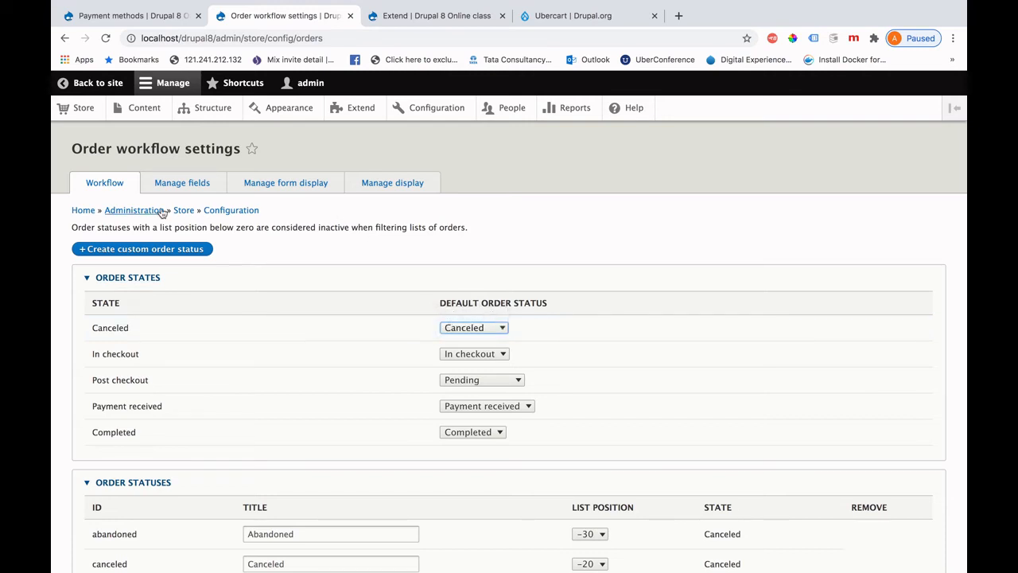
pyautogui.click(64, 38)
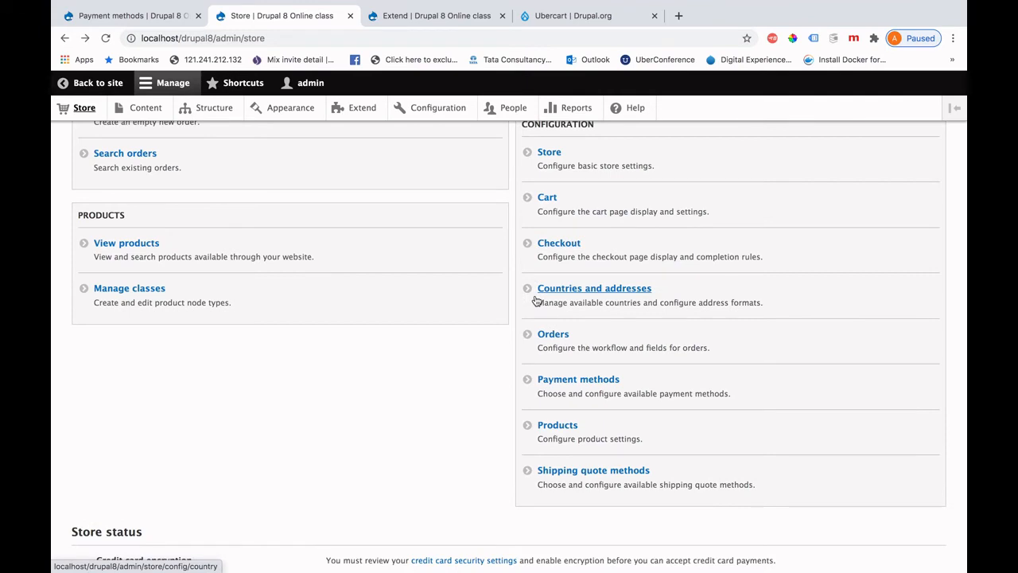
# In Payment methods, check the addable payment types without adding one, then edit the Paypal method.
pyautogui.click(585, 380)
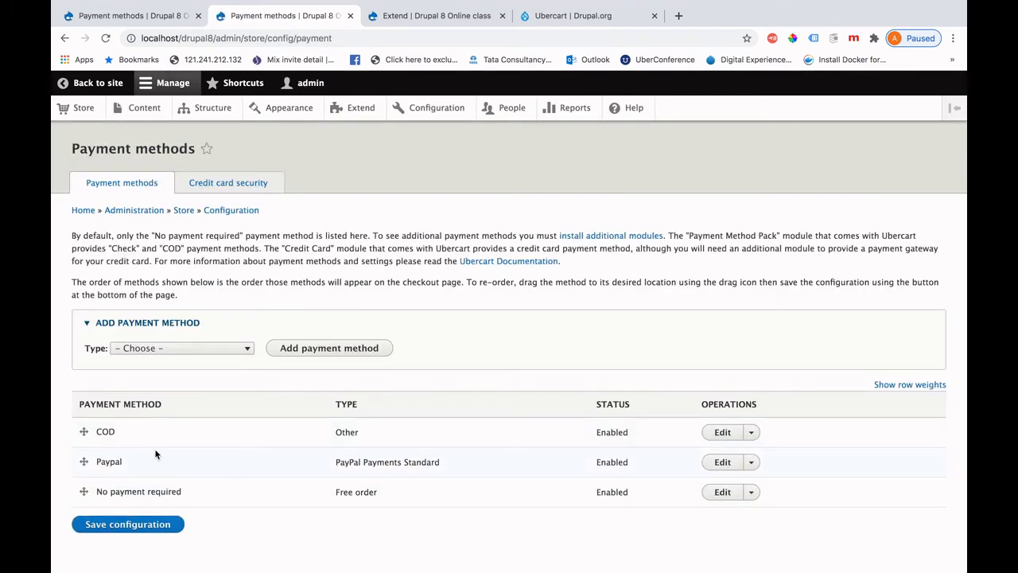
pyautogui.click(233, 352)
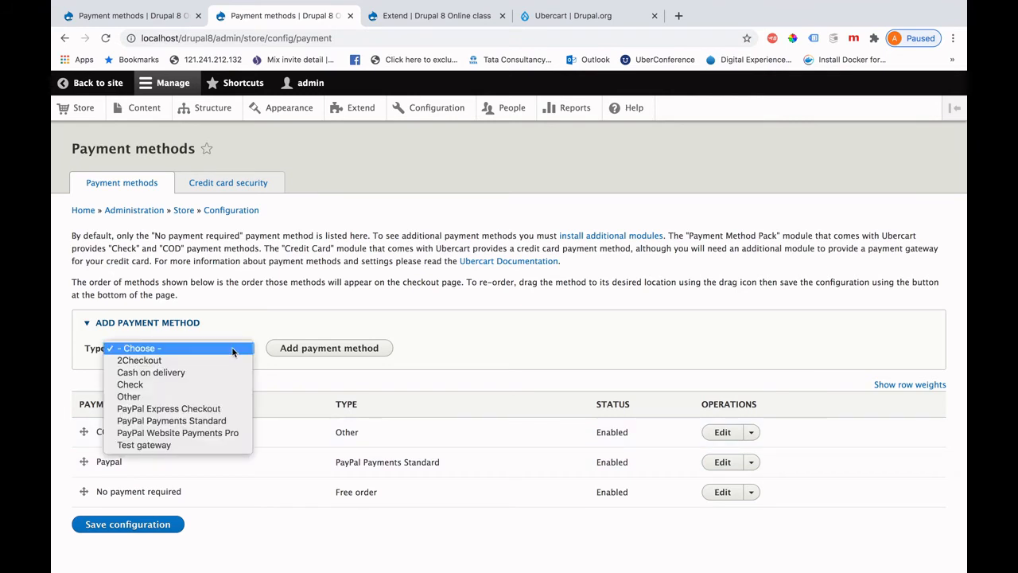
pyautogui.click(303, 373)
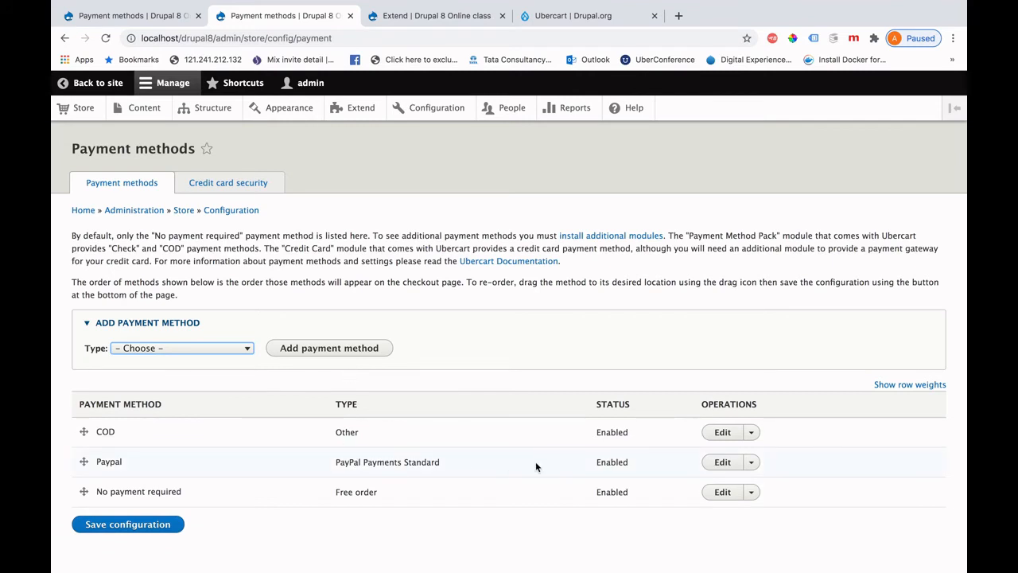
pyautogui.click(722, 462)
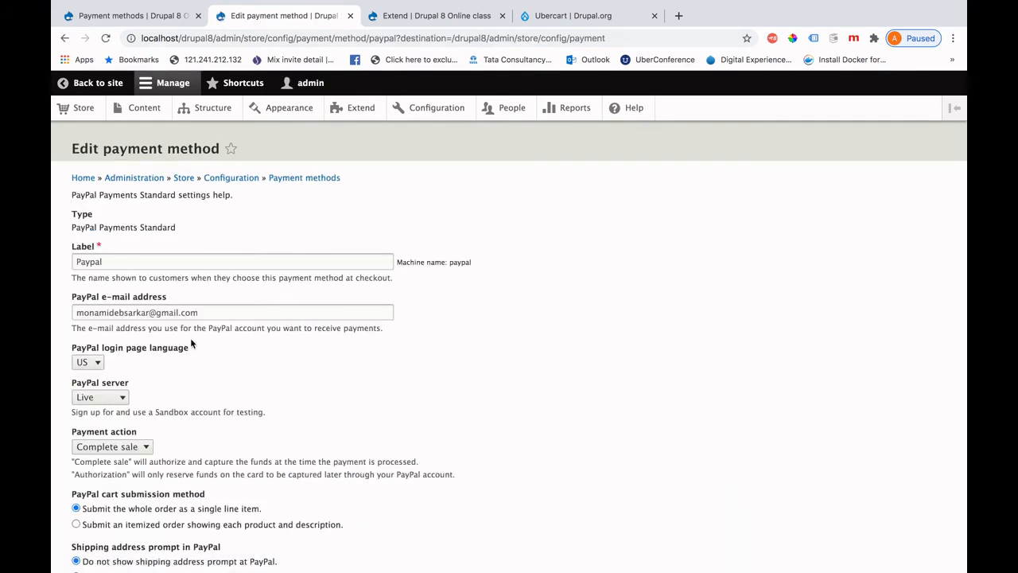
# Inspect the PayPal e-mail and label fields and the server choices, keeping the Live server.
pyautogui.doubleClick(129, 312)
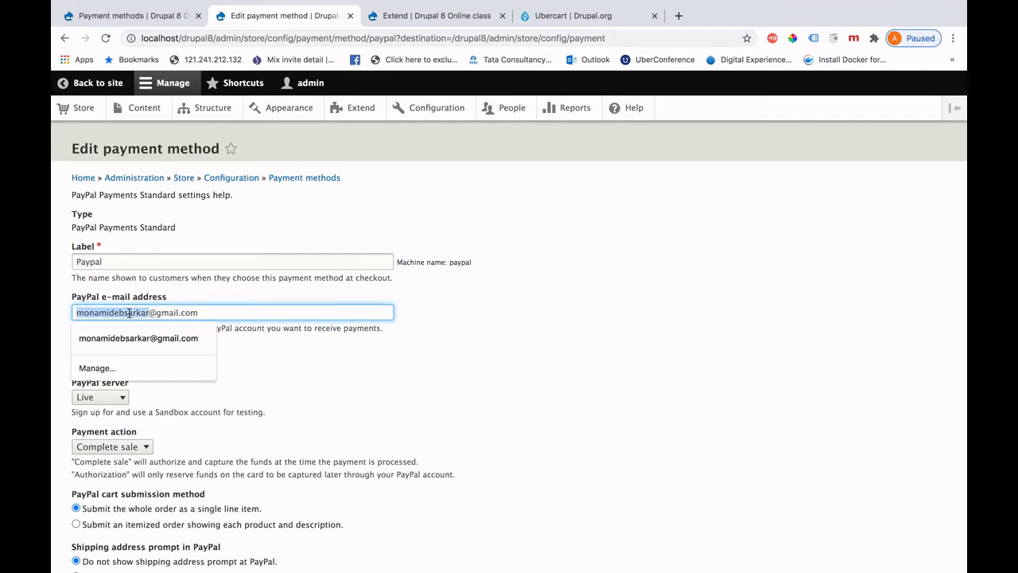
pyautogui.click(503, 306)
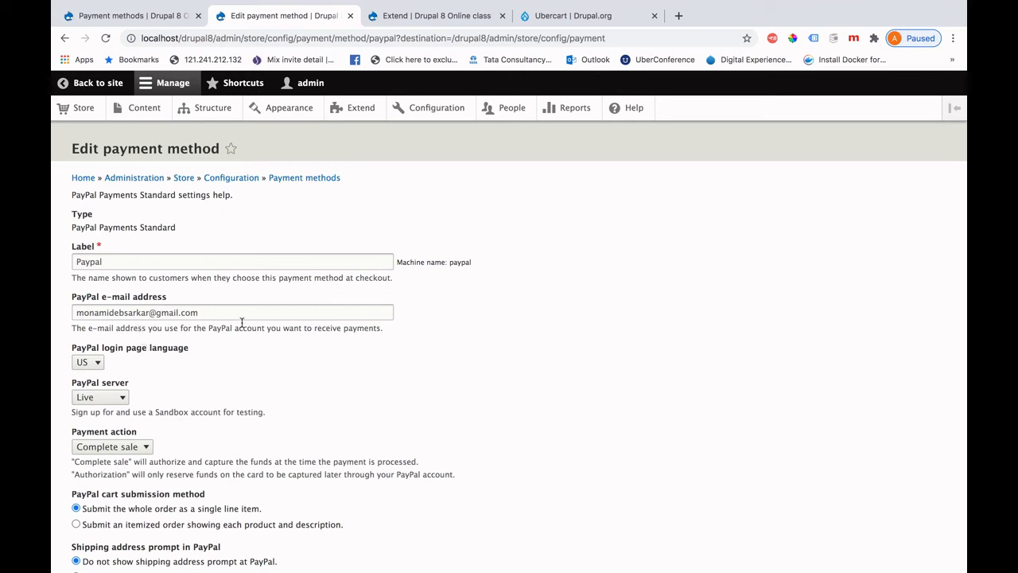
pyautogui.click(121, 259)
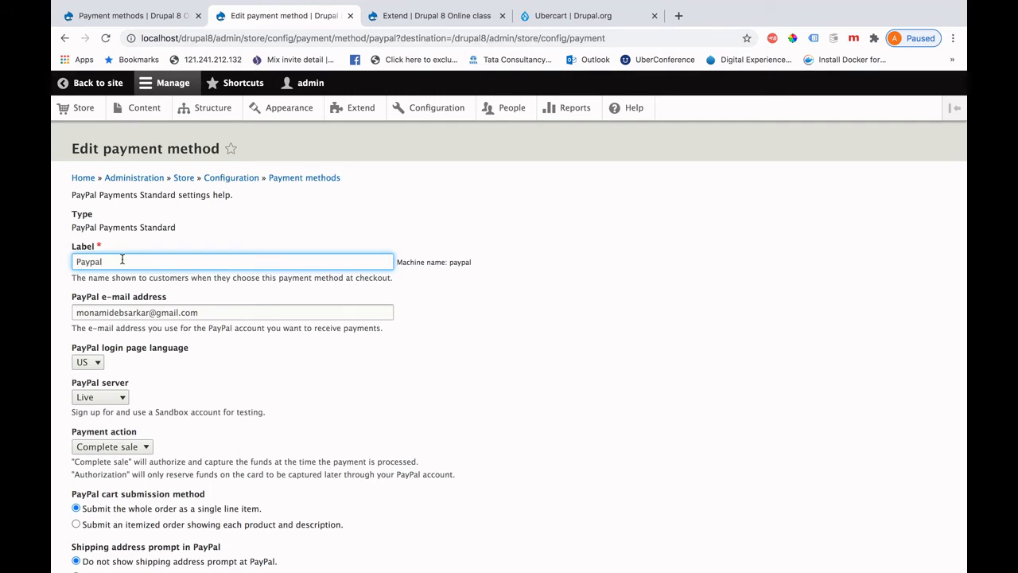
pyautogui.scroll(-3, 207, 371)
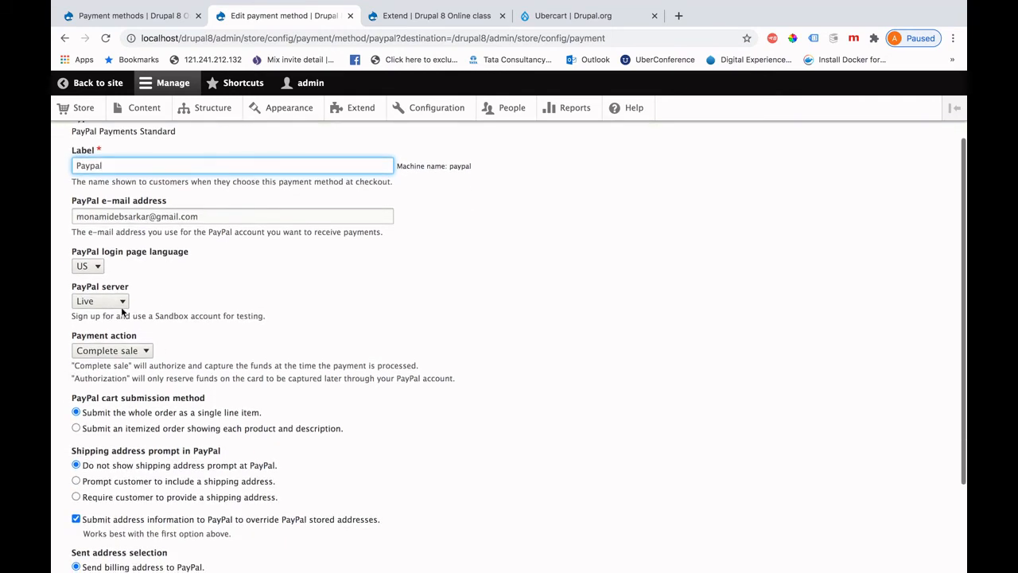
pyautogui.click(122, 300)
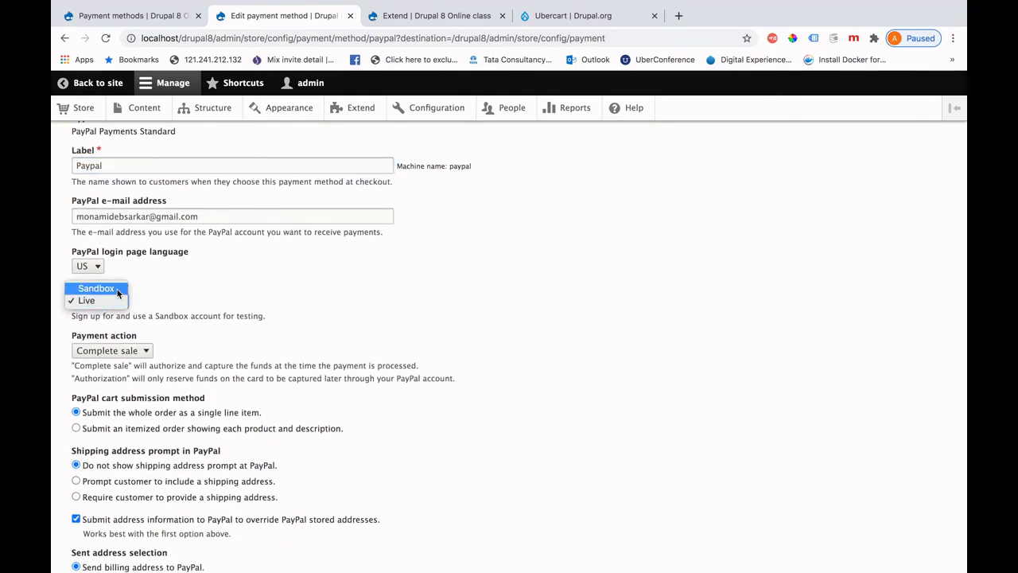
pyautogui.click(224, 275)
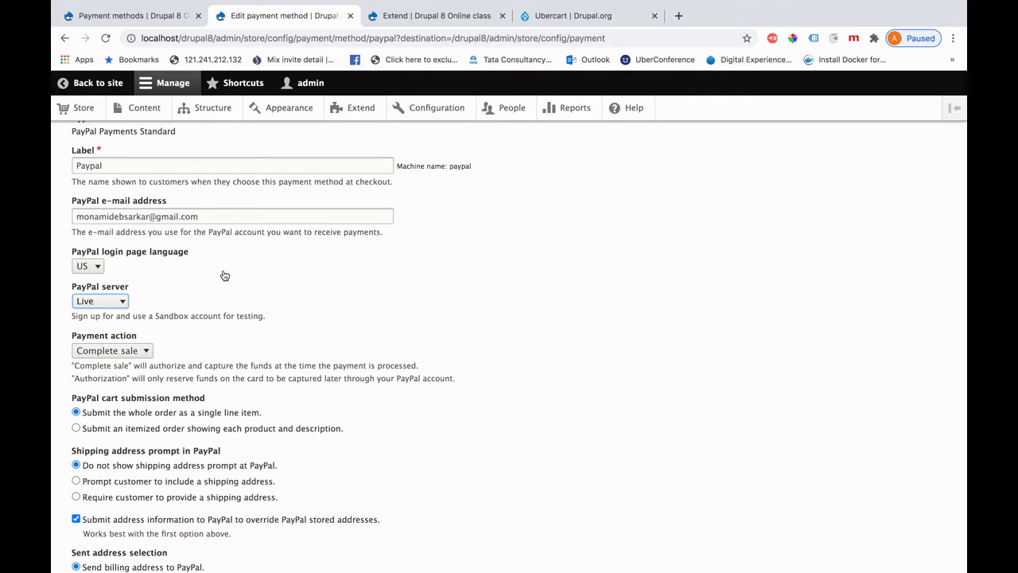
# Scroll through the remaining PayPal settings unchanged and return to the Payment methods list.
pyautogui.scroll(-2, 216, 416)
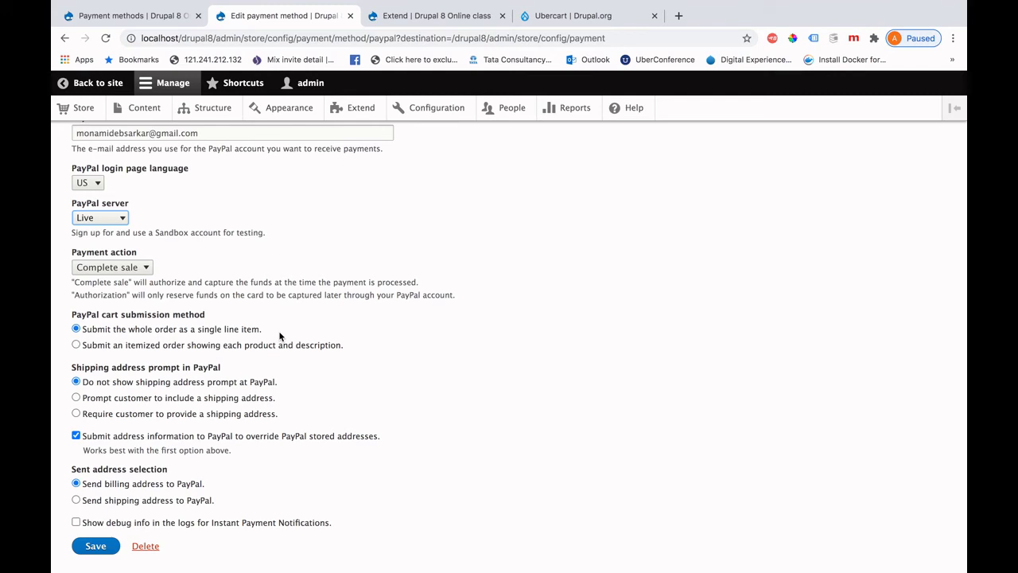
pyautogui.scroll(-1, 215, 457)
pyautogui.scroll(5, 216, 459)
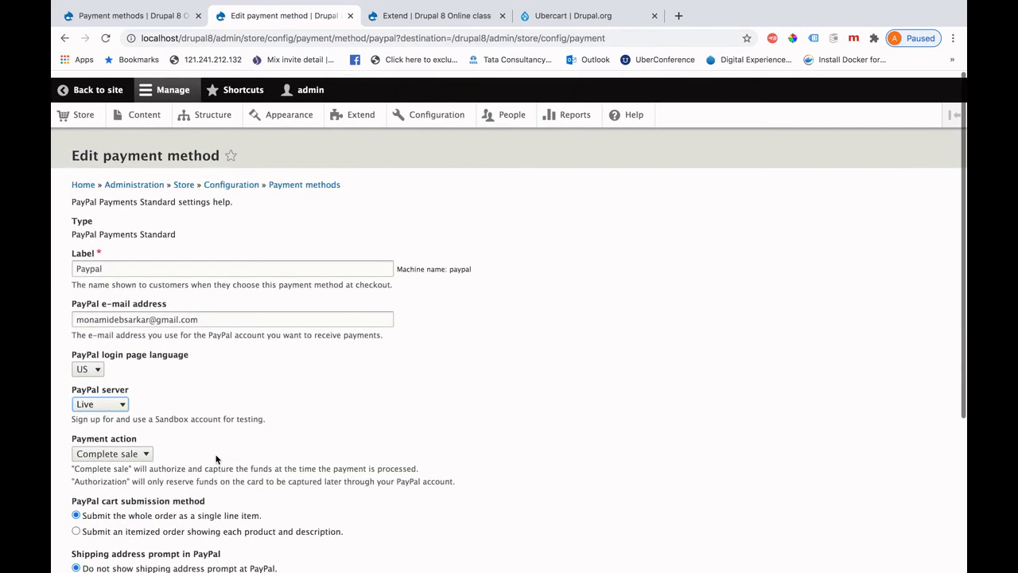
pyautogui.scroll(-1, 216, 459)
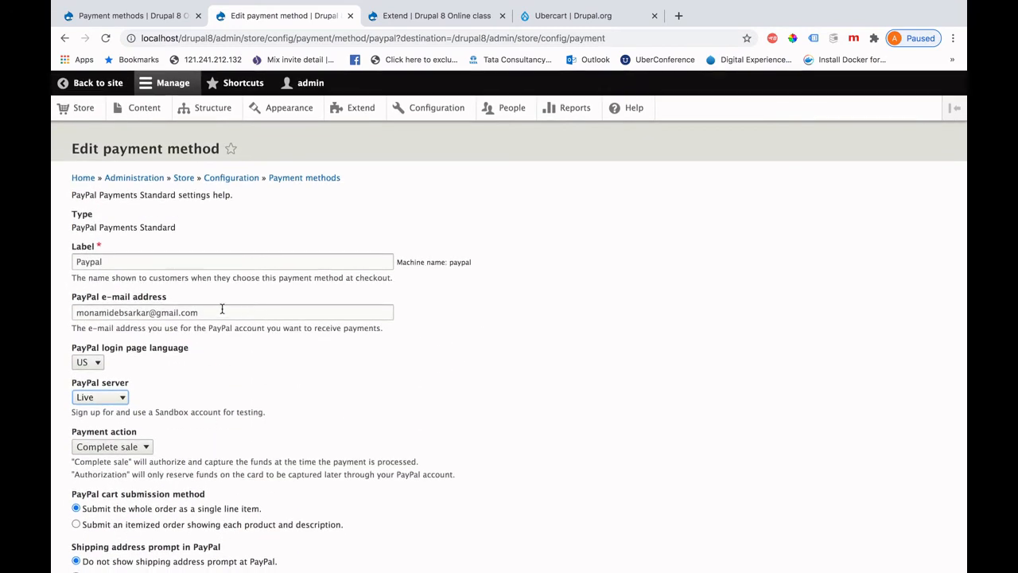
pyautogui.click(222, 308)
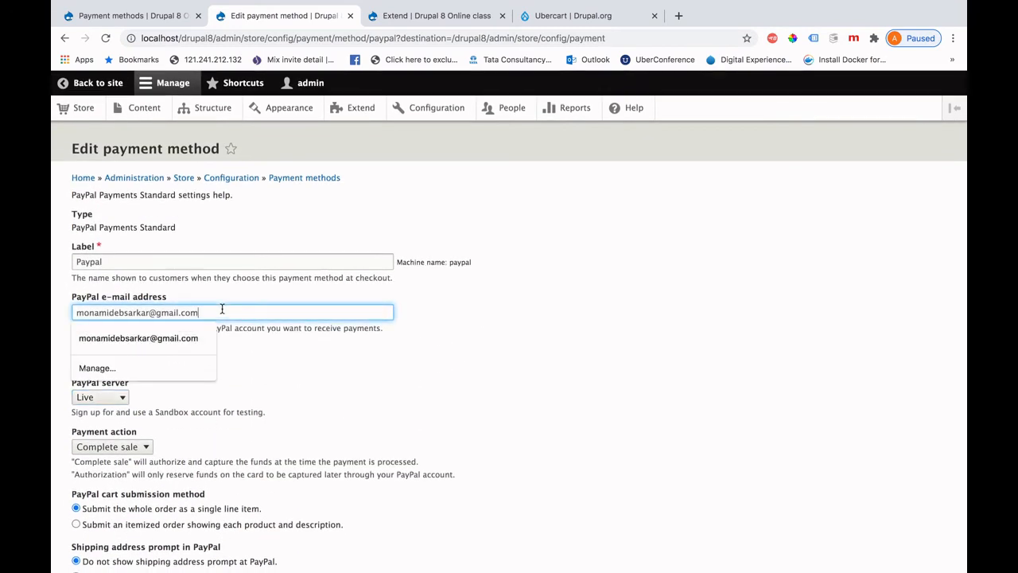
pyautogui.click(350, 358)
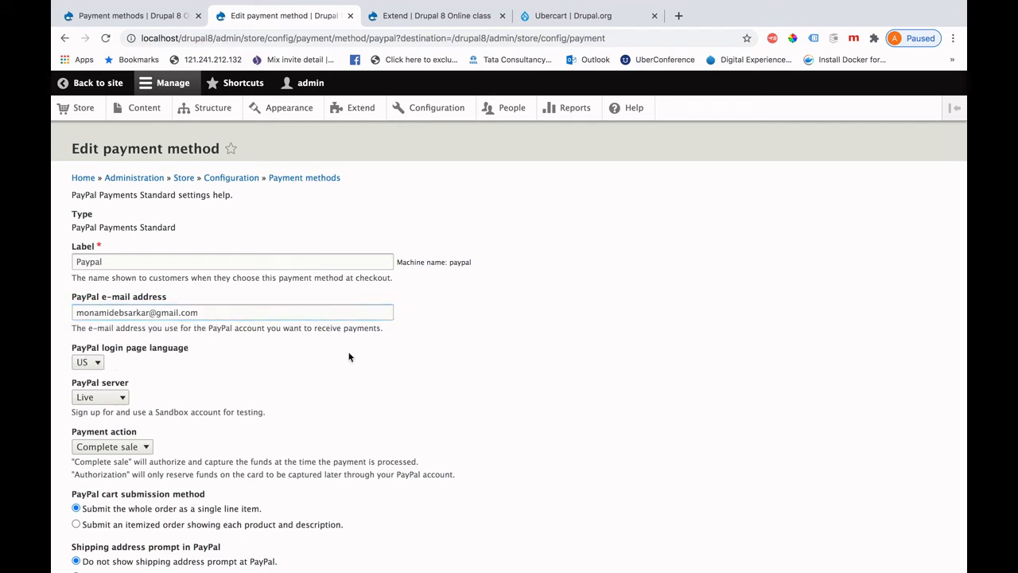
pyautogui.click(64, 40)
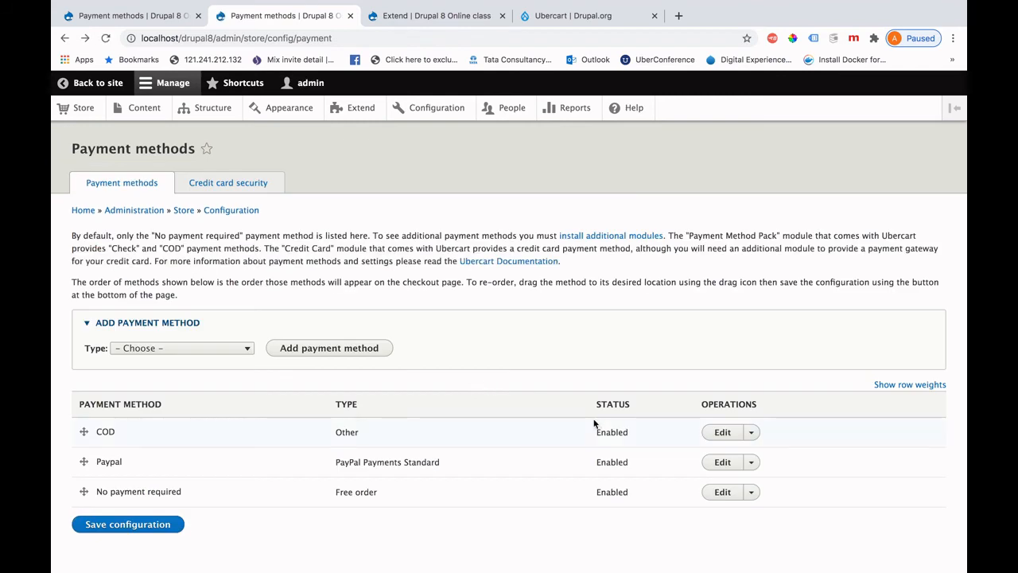
pyautogui.click(237, 353)
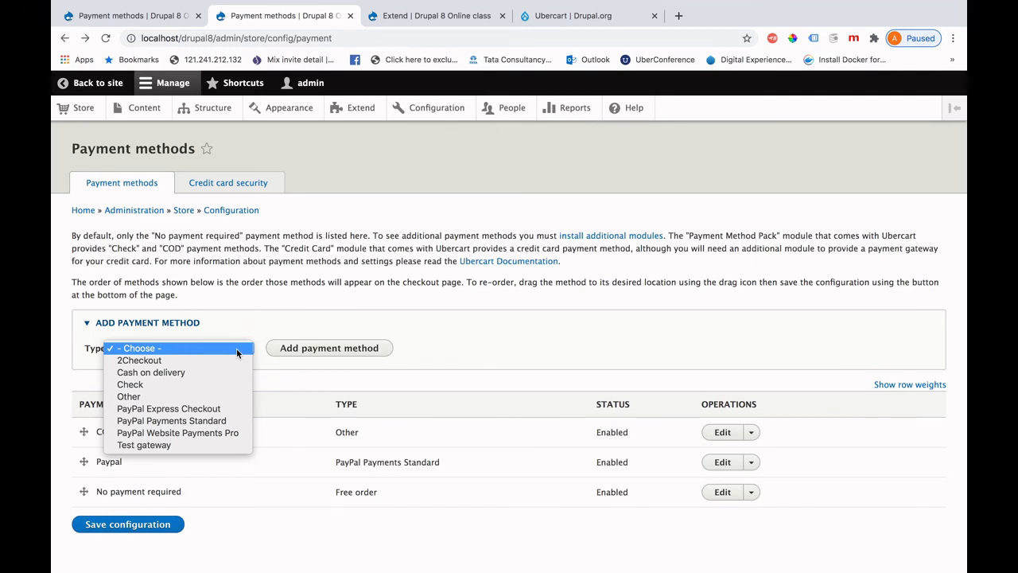
pyautogui.click(283, 322)
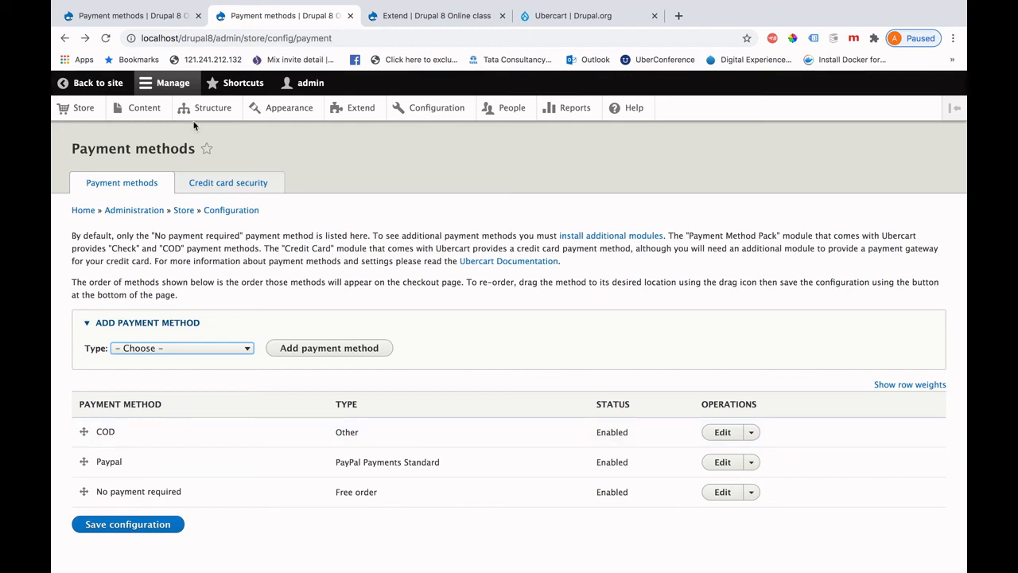
# From Store, open Shipping quote methods and add a new Percentage rate shipping method.
pyautogui.click(64, 39)
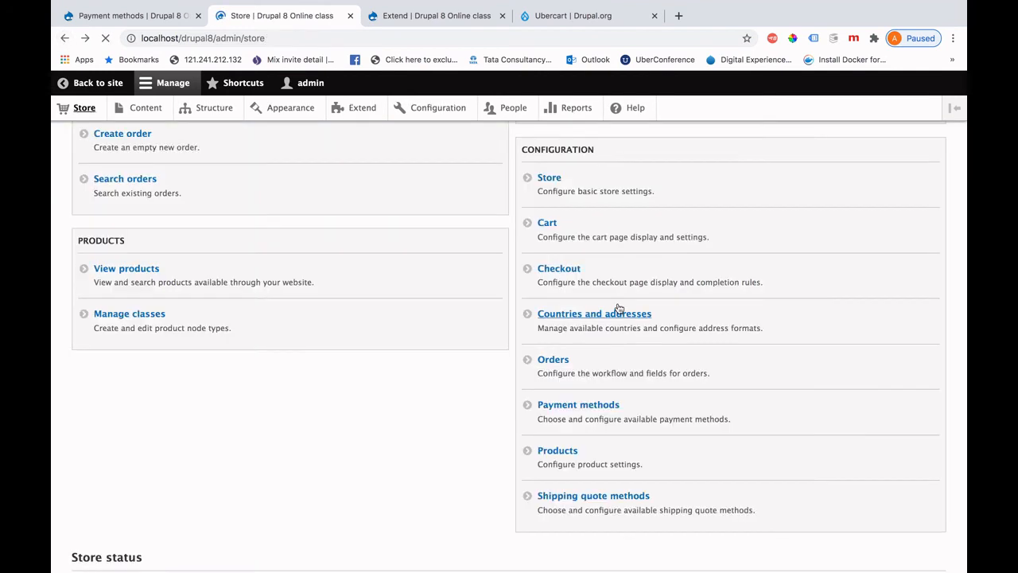
pyautogui.scroll(-1, 672, 357)
pyautogui.click(551, 471)
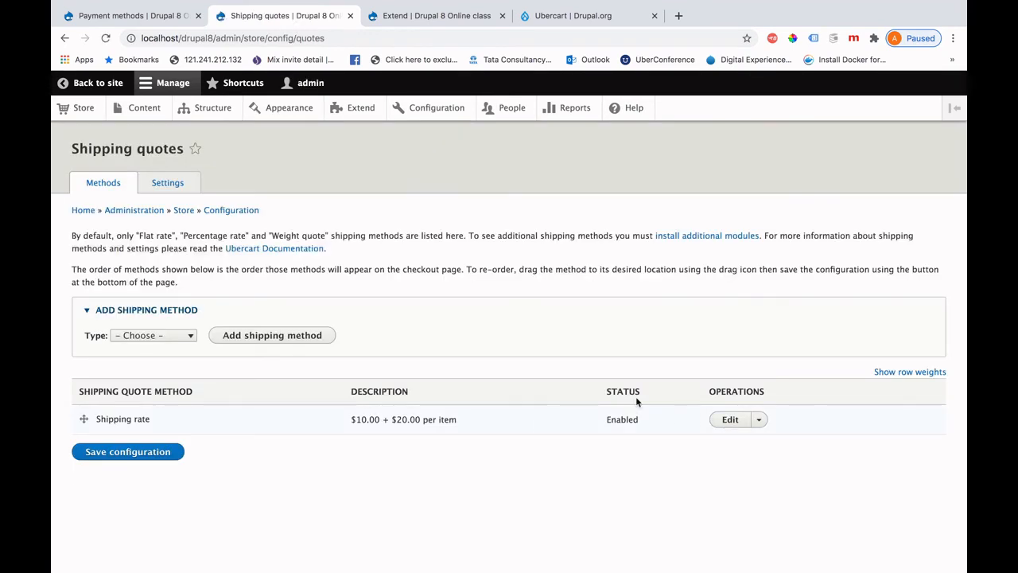
pyautogui.click(189, 335)
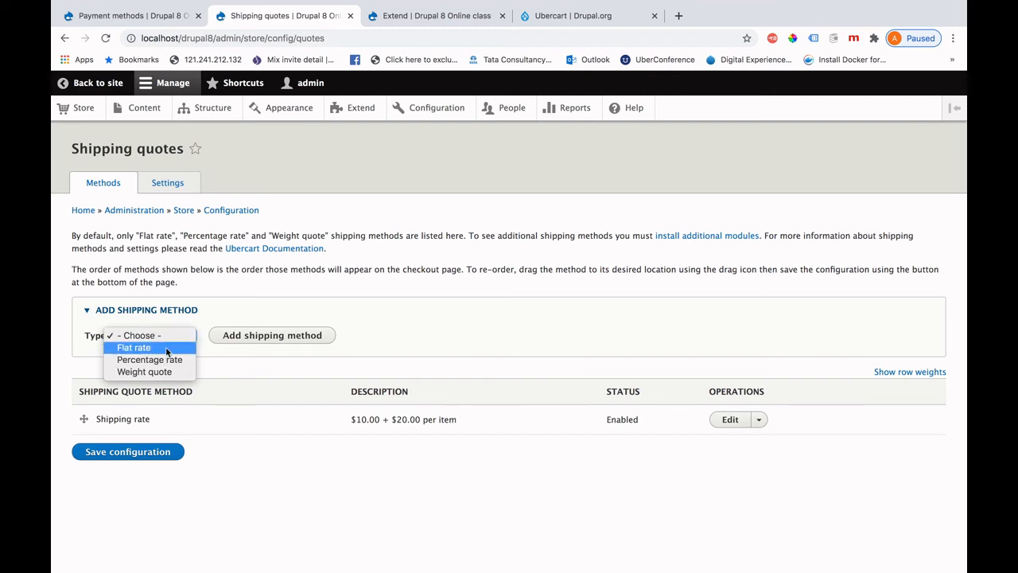
pyautogui.click(175, 358)
pyautogui.click(272, 335)
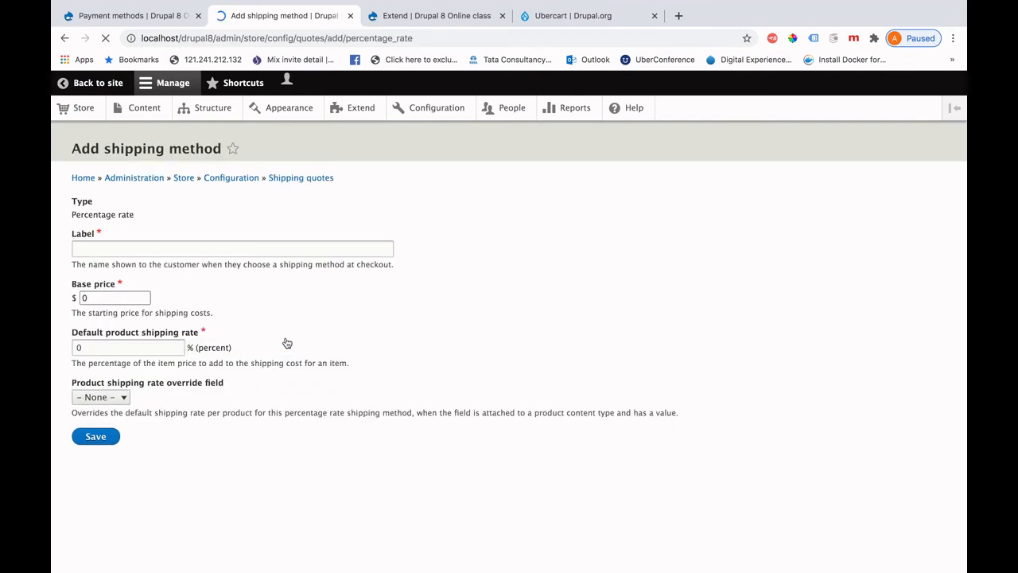
# Set the base price to 10 and the default shipping rate to 5.
pyautogui.moveTo(118, 295); pyautogui.dragTo(64, 297)
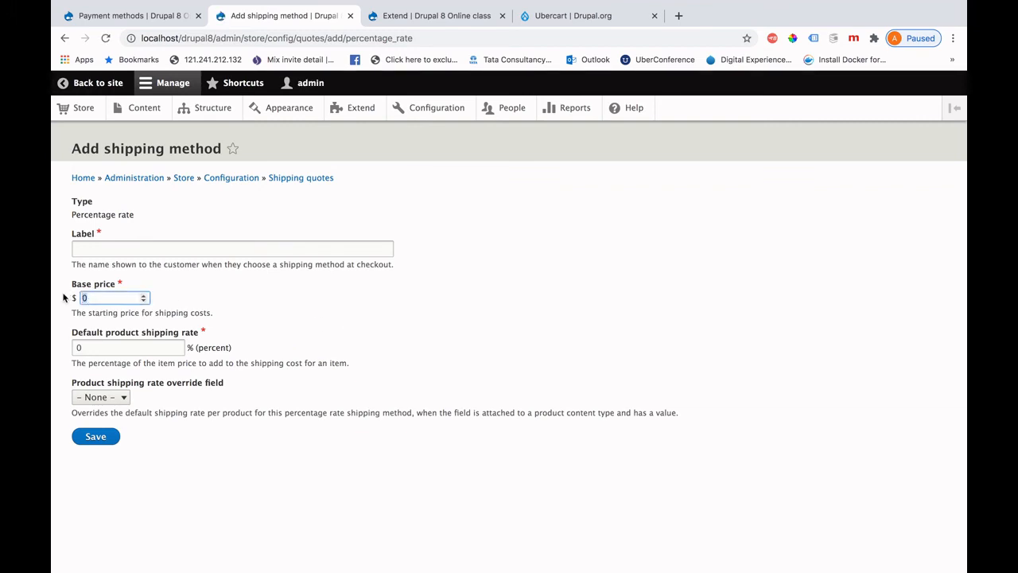
pyautogui.write('10')
pyautogui.moveTo(102, 350); pyautogui.dragTo(50, 346)
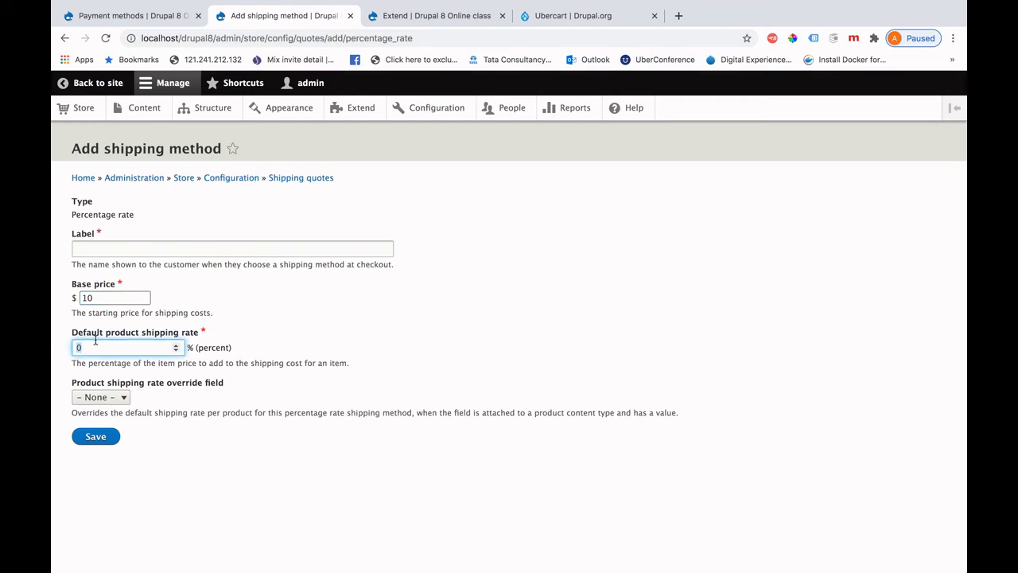
pyautogui.write('5')
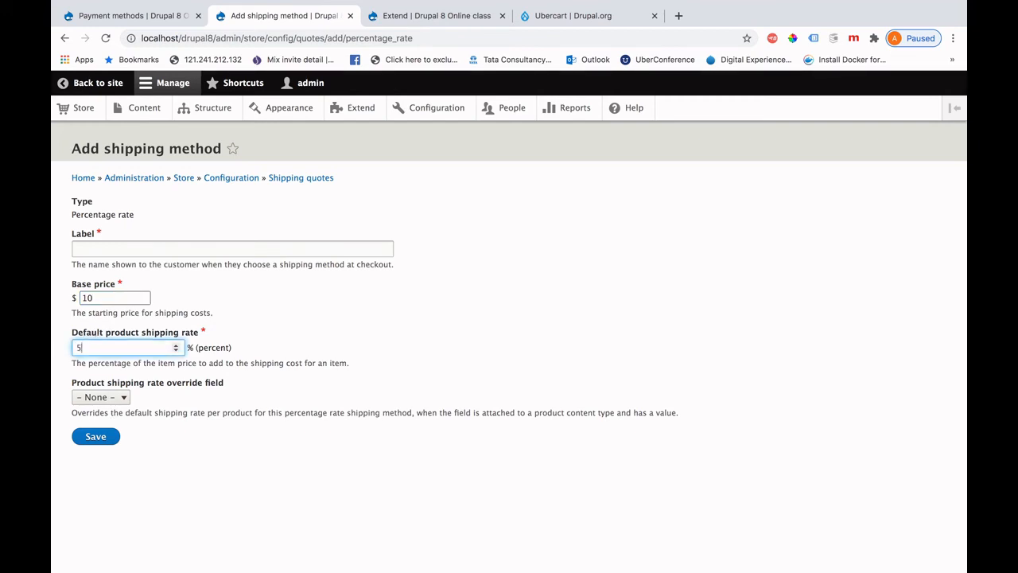
pyautogui.click(103, 442)
# Label the method 'Shipping cost' and enter a machine-readable name.
pyautogui.click(93, 245)
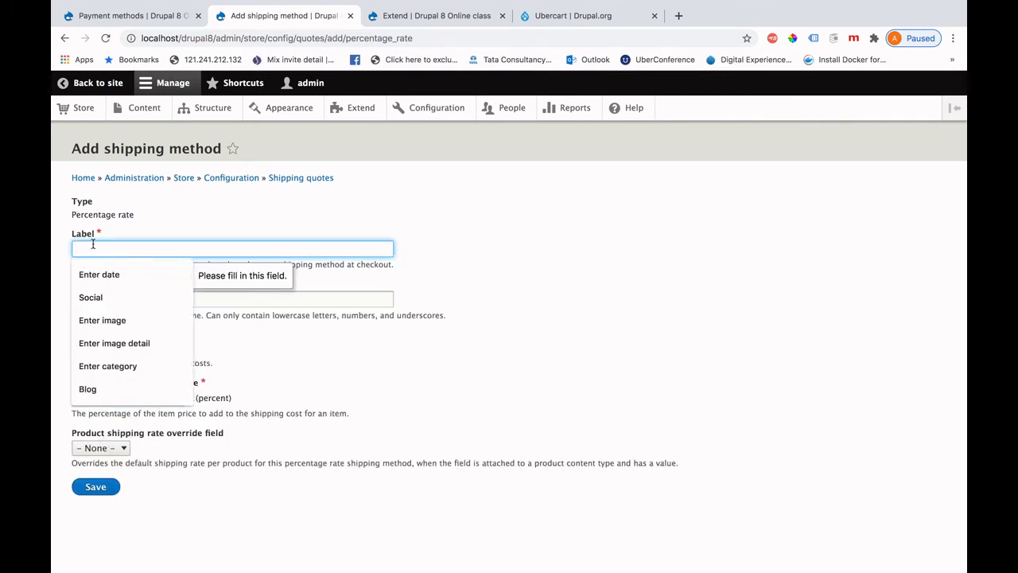
pyautogui.write('Shipping co')
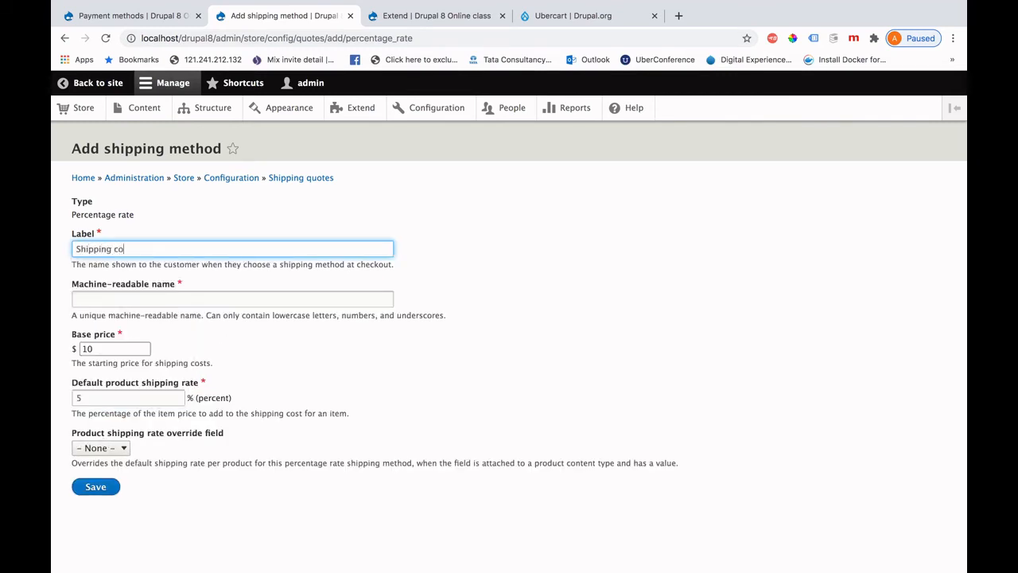
pyautogui.write('st')
pyautogui.press('Tab')
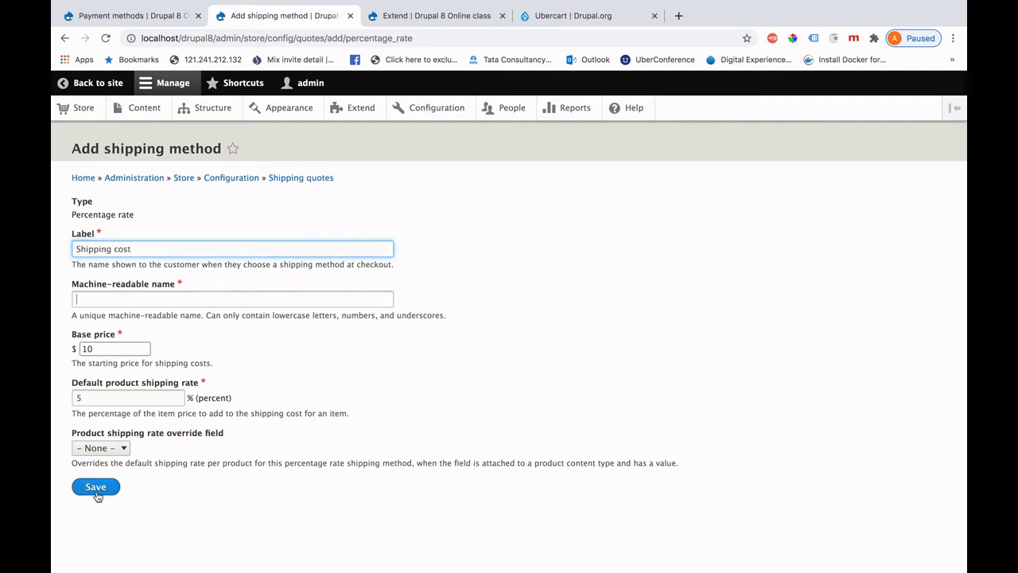
pyautogui.click(96, 489)
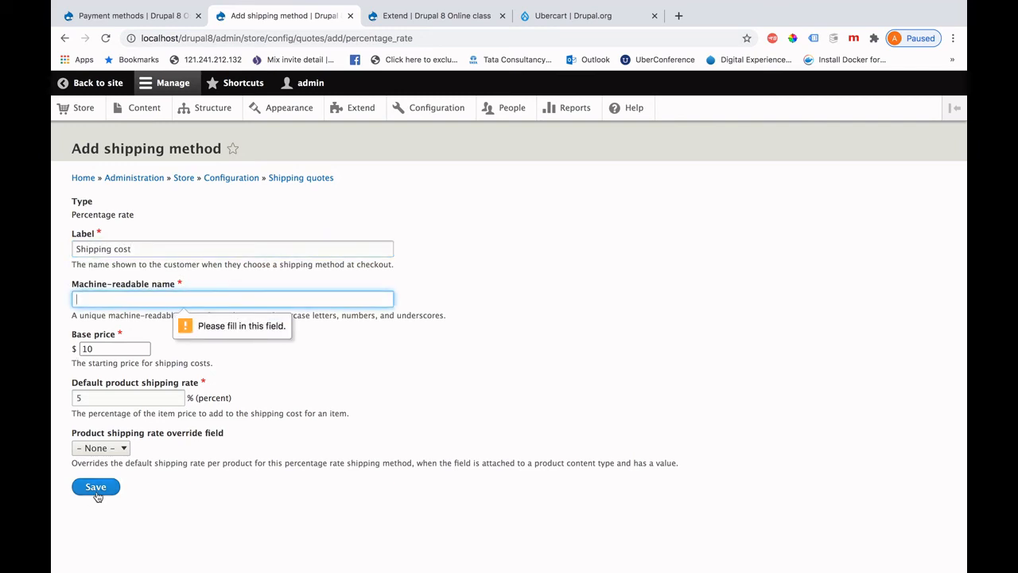
pyautogui.click(115, 302)
pyautogui.write('shippin')
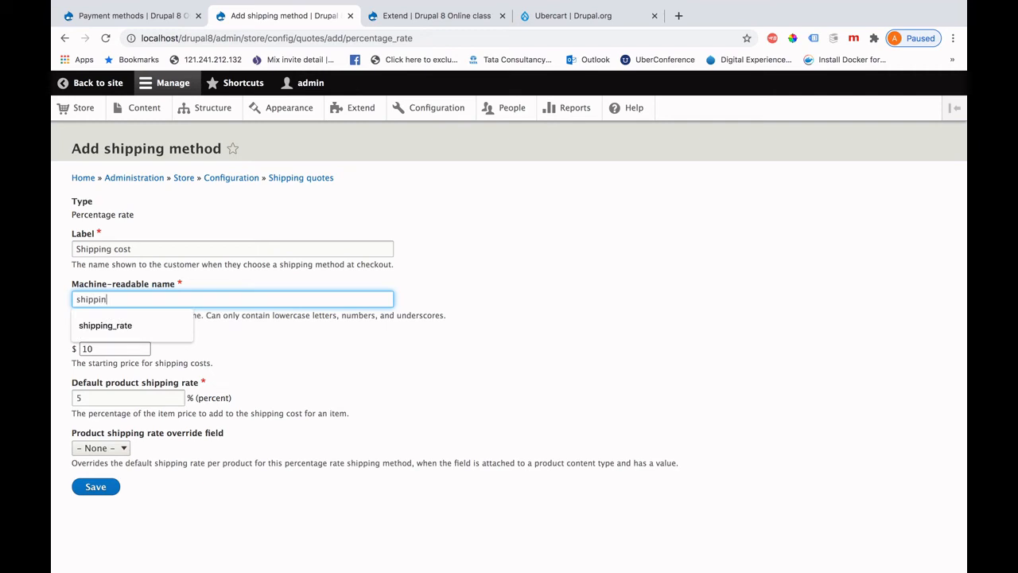
pyautogui.write('g cost')
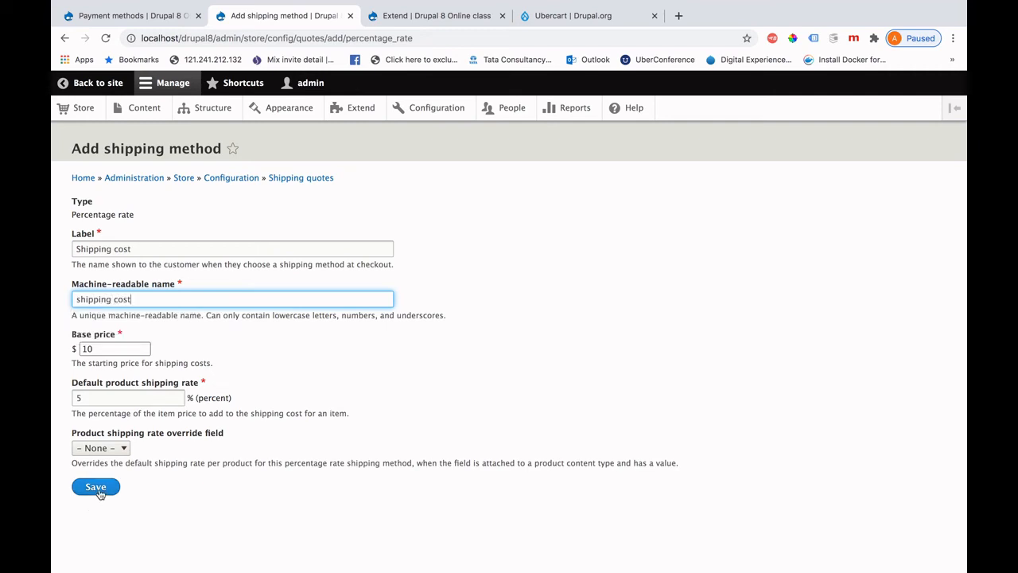
pyautogui.click(97, 487)
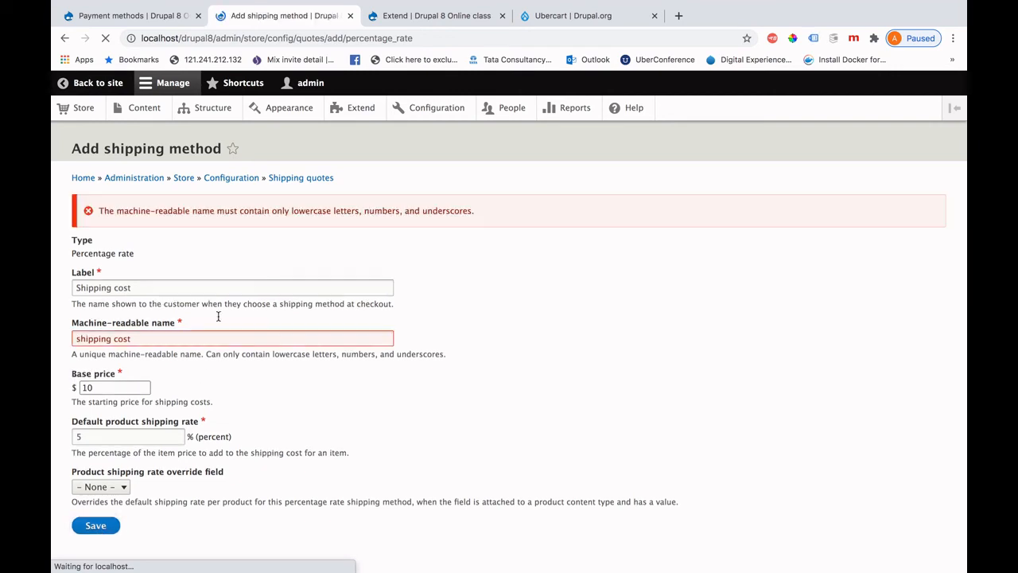
# Correct the machine-readable name to shipping_cost and save the shipping method.
pyautogui.click(113, 339)
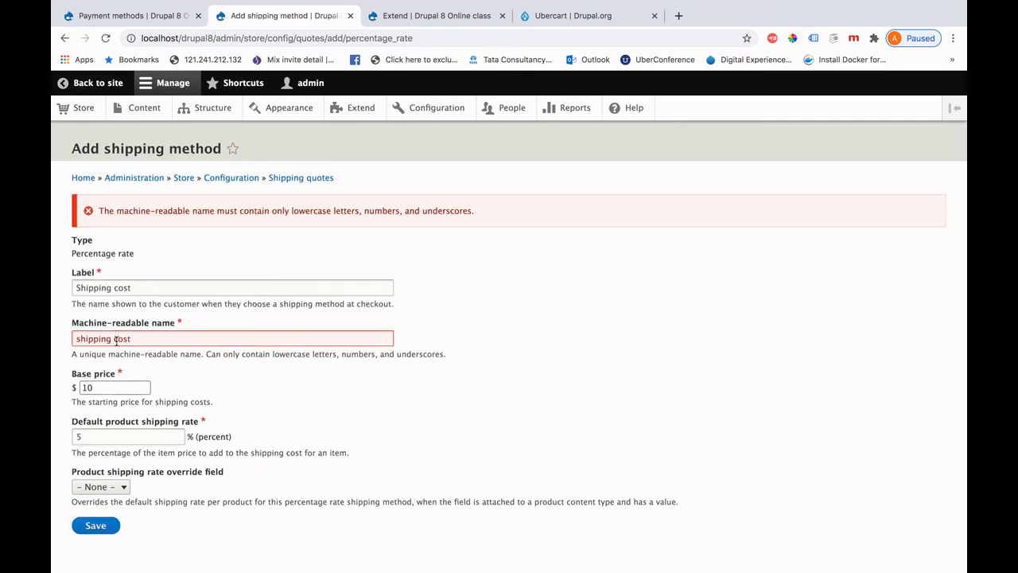
pyautogui.click(113, 339)
pyautogui.press('BackSpace')
pyautogui.write('-')
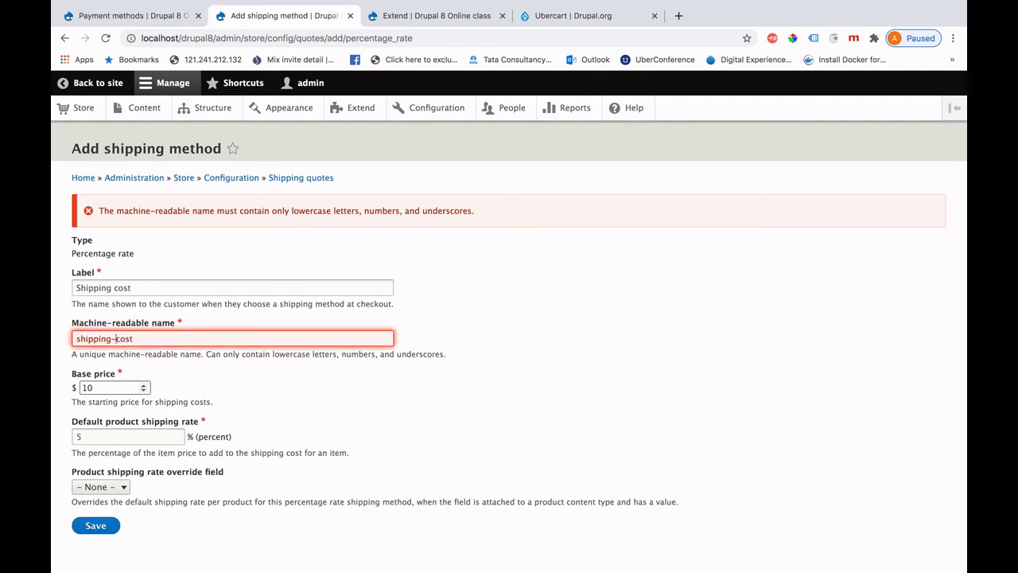
pyautogui.click(97, 526)
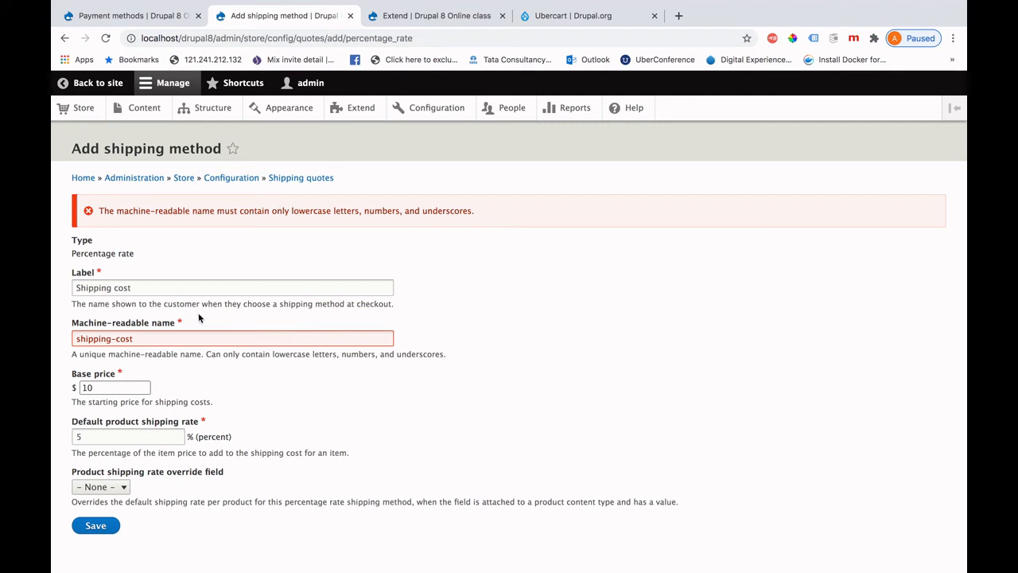
pyautogui.click(117, 339)
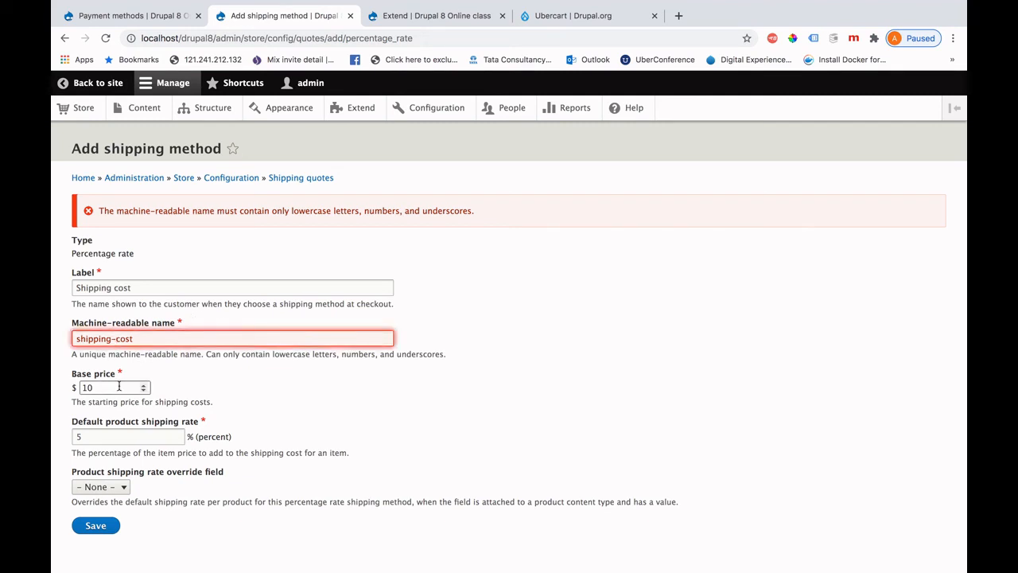
pyautogui.press('BackSpace')
pyautogui.write('_')
pyautogui.click(94, 525)
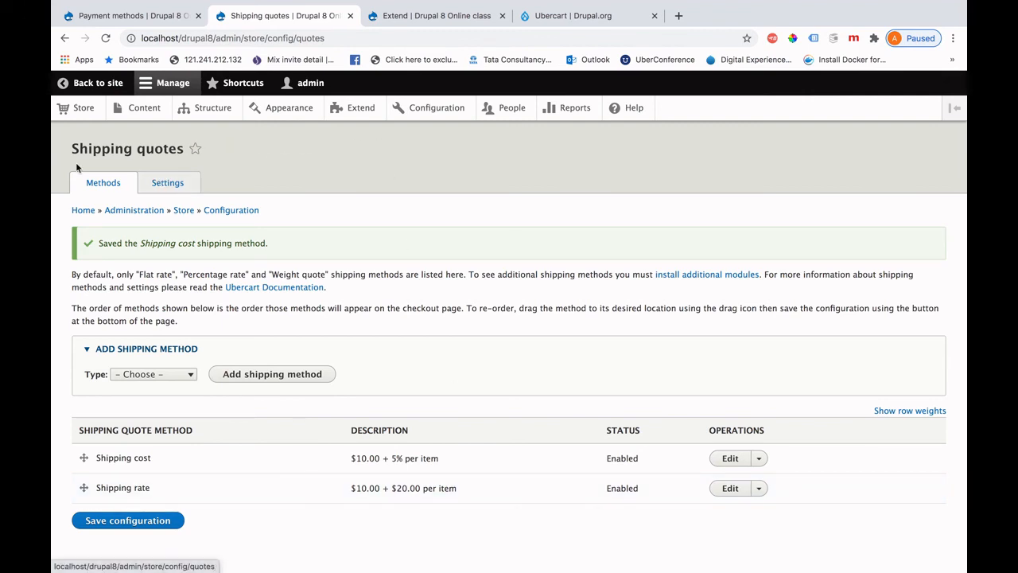
# Visit the Store overview, then open the Content list showing the Iphone products.
pyautogui.click(80, 110)
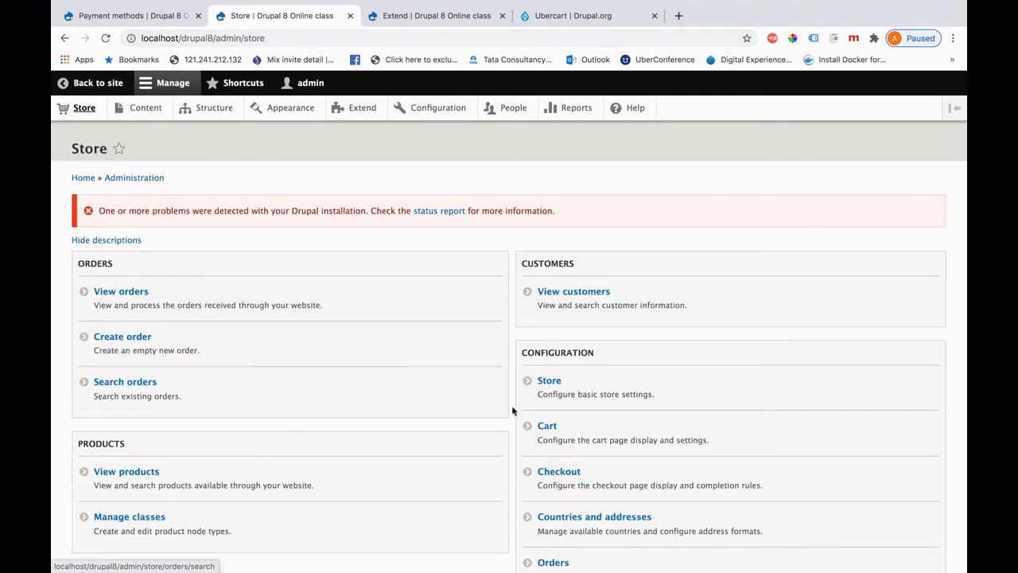
pyautogui.scroll(-5, 513, 410)
pyautogui.scroll(5, 513, 409)
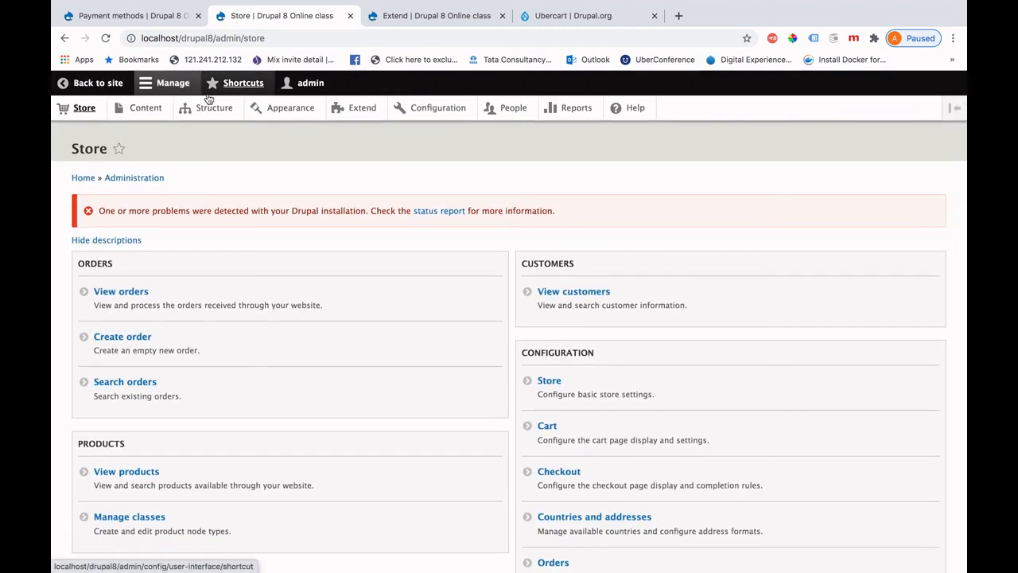
pyautogui.click(143, 109)
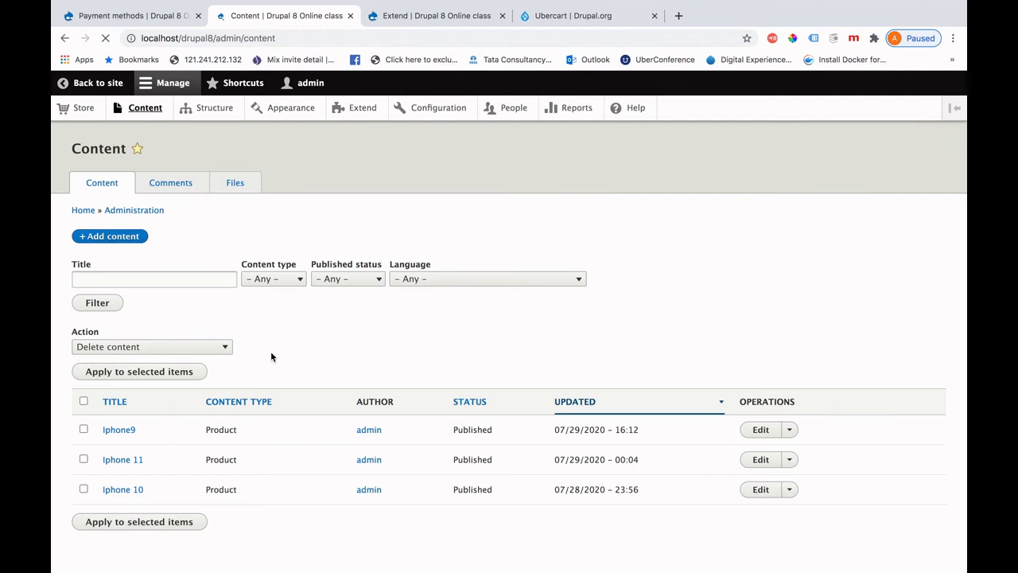
# Add Iphone 11 to the shopping cart and proceed from the cart to checkout.
pyautogui.click(117, 460)
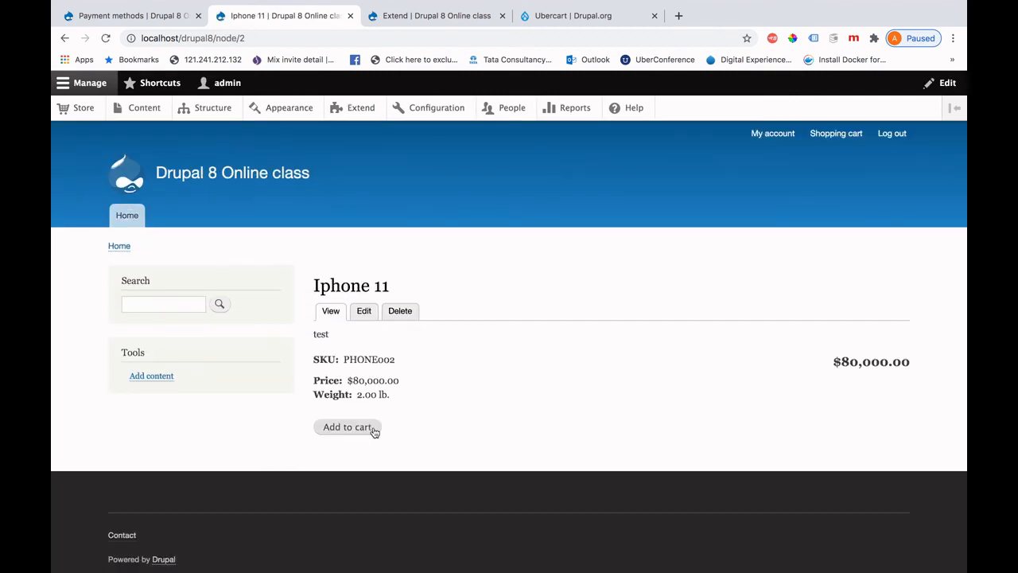
pyautogui.click(366, 425)
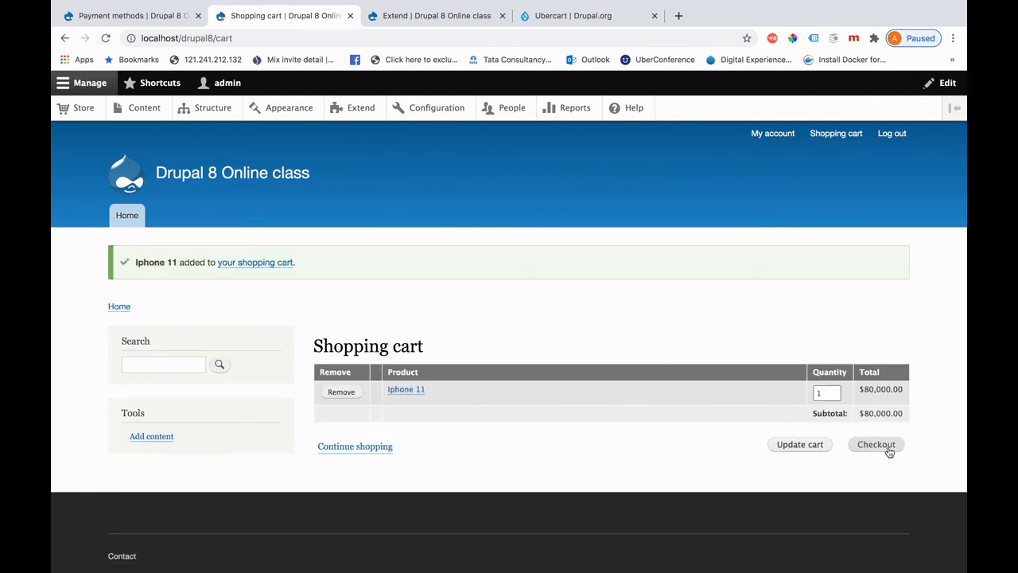
pyautogui.click(887, 450)
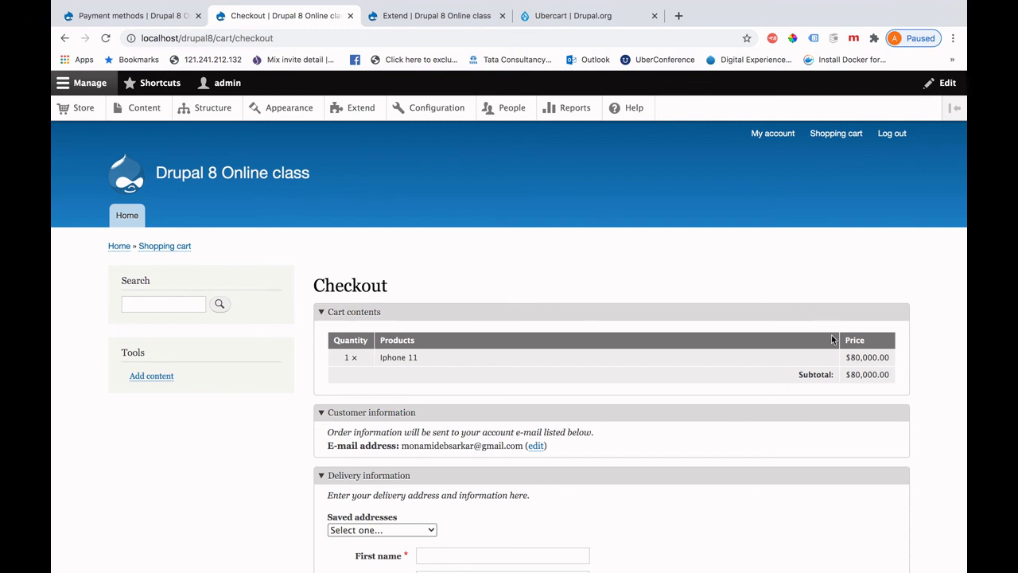
# Fill the delivery details from the saved address.
pyautogui.scroll(-4, 682, 440)
pyautogui.scroll(-1, 682, 441)
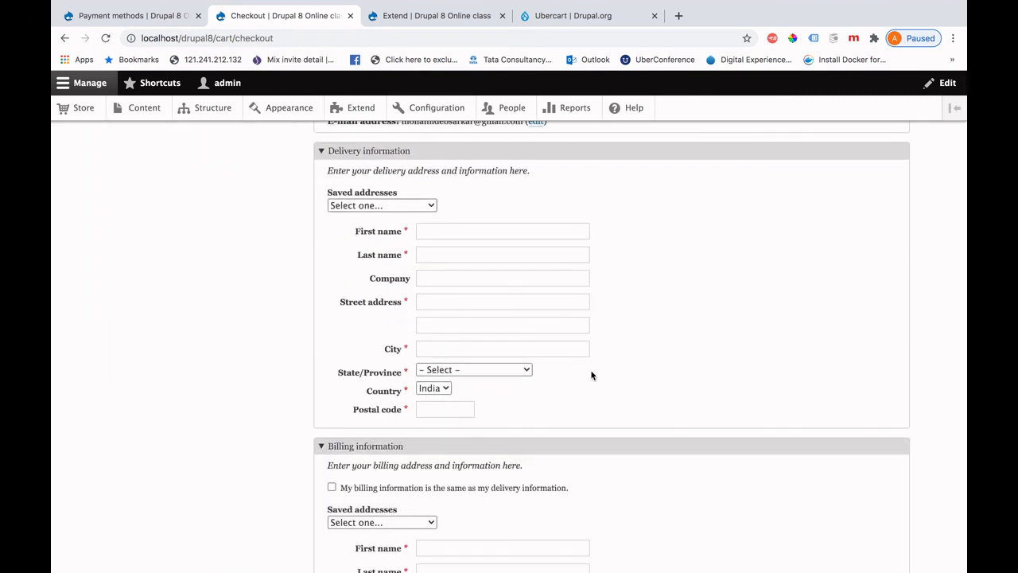
pyautogui.click(427, 205)
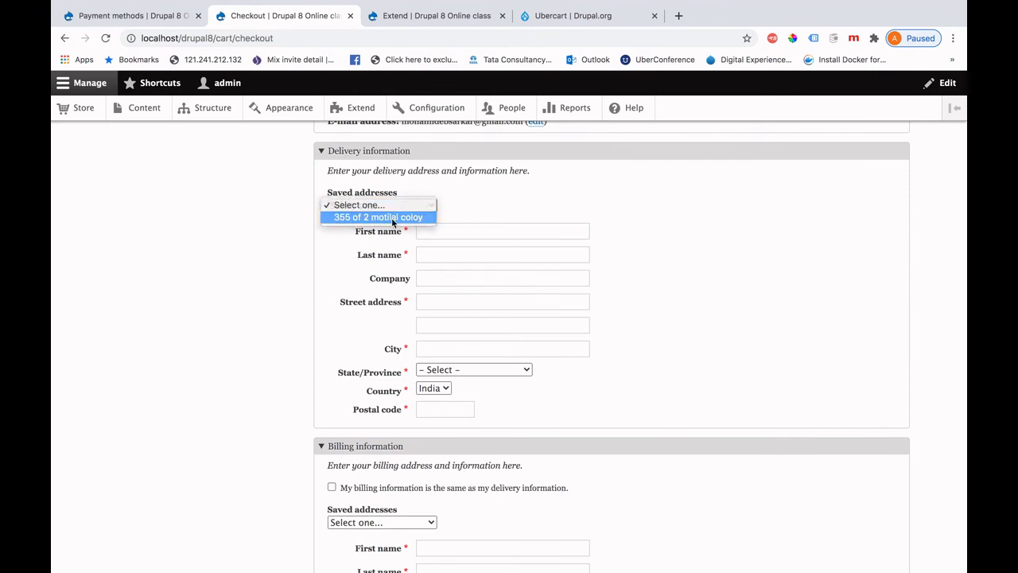
pyautogui.click(392, 218)
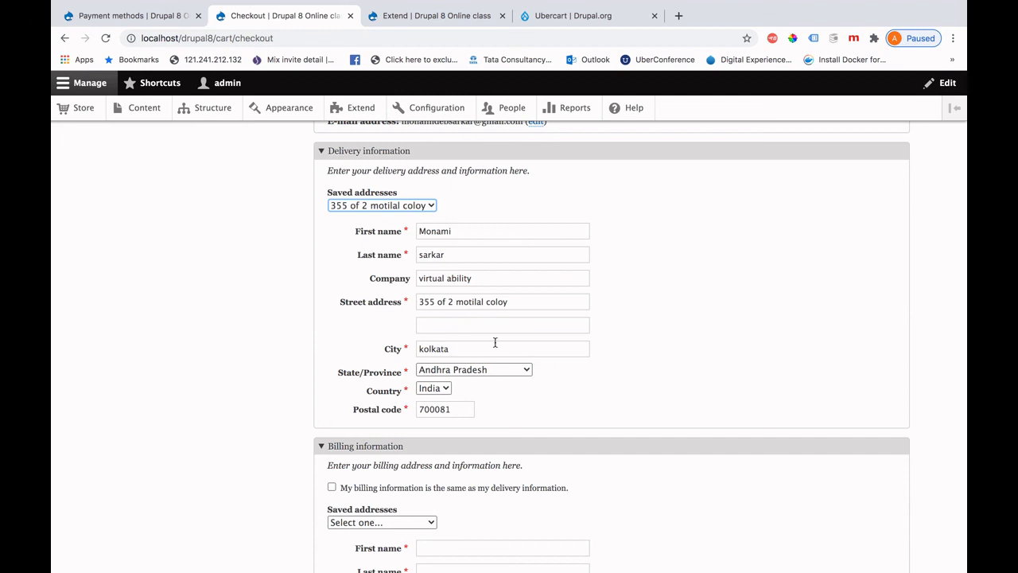
# Choose PayPal, make billing the same as delivery, and continue to order review.
pyautogui.scroll(-5, 478, 400)
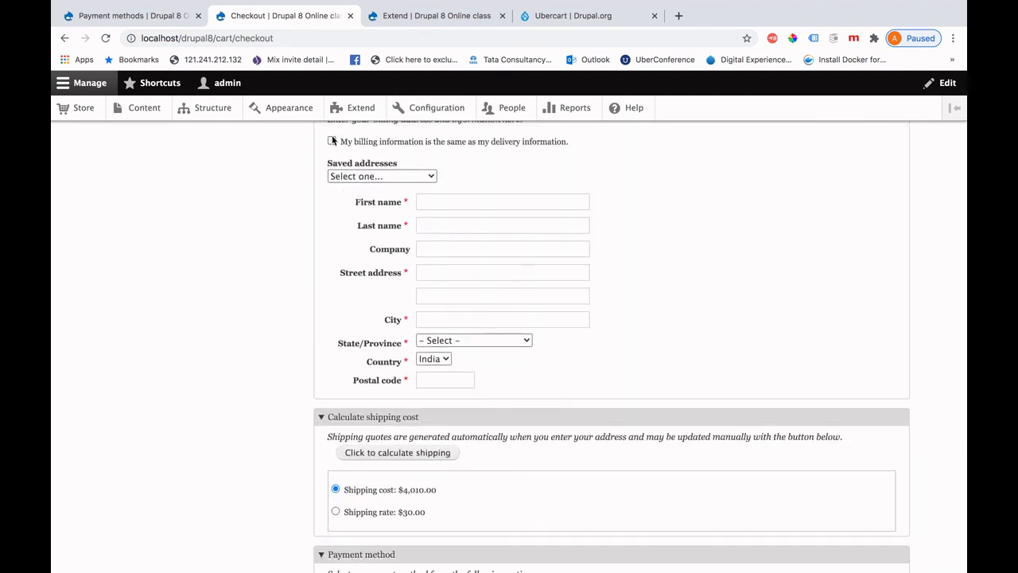
pyautogui.scroll(-4, 529, 422)
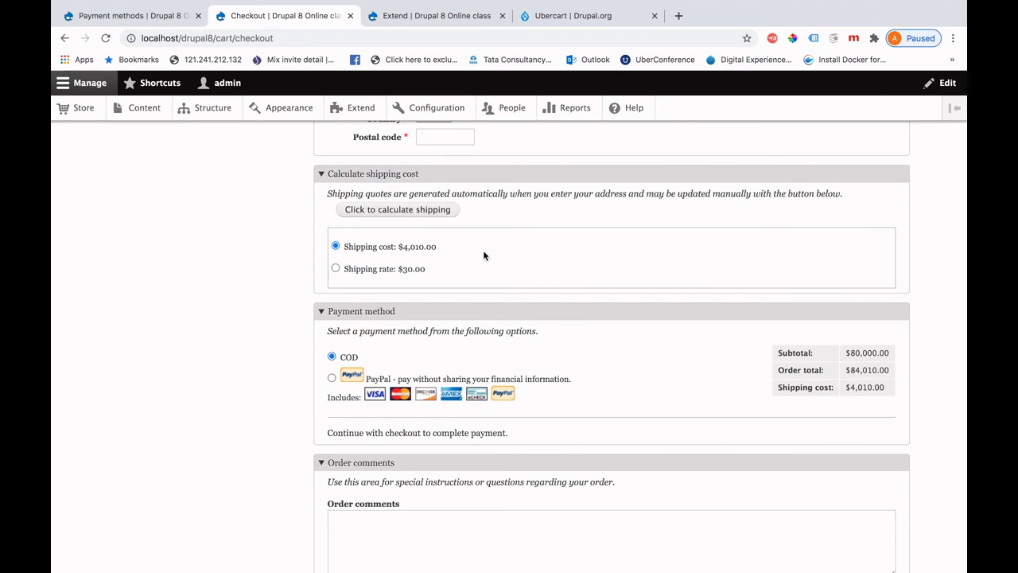
pyautogui.scroll(-1, 499, 372)
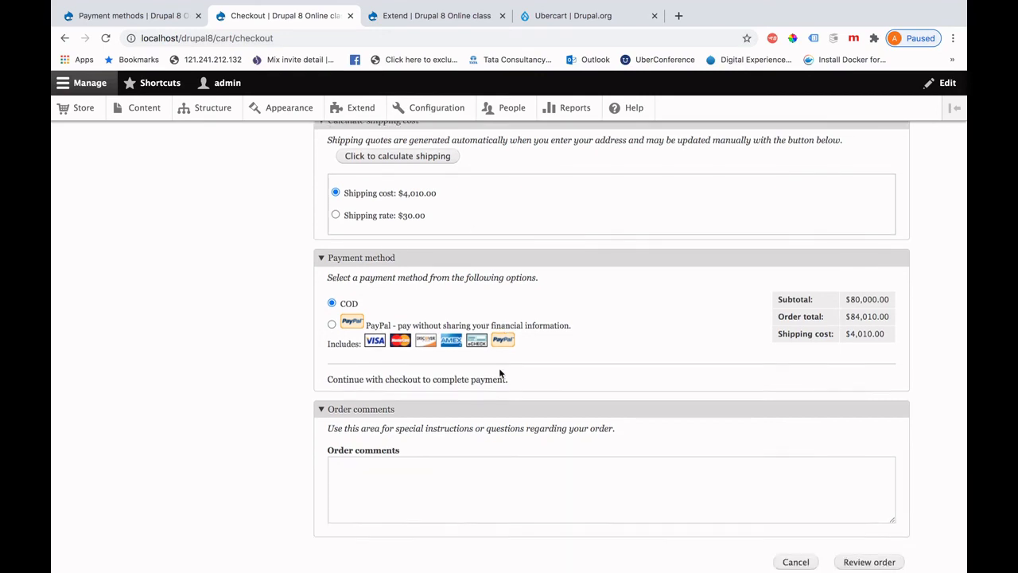
pyautogui.scroll(-1, 500, 372)
pyautogui.click(332, 262)
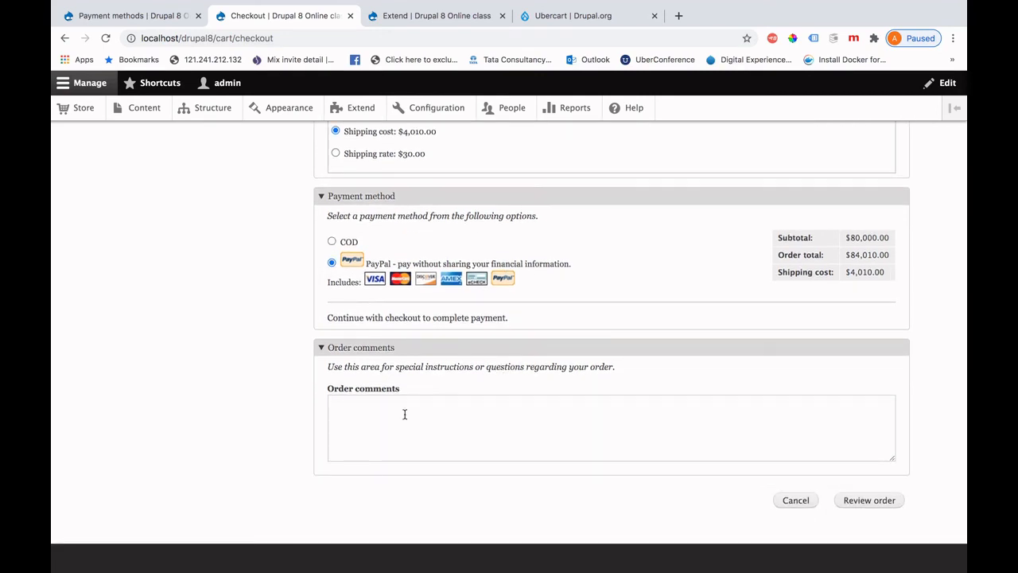
pyautogui.click(868, 500)
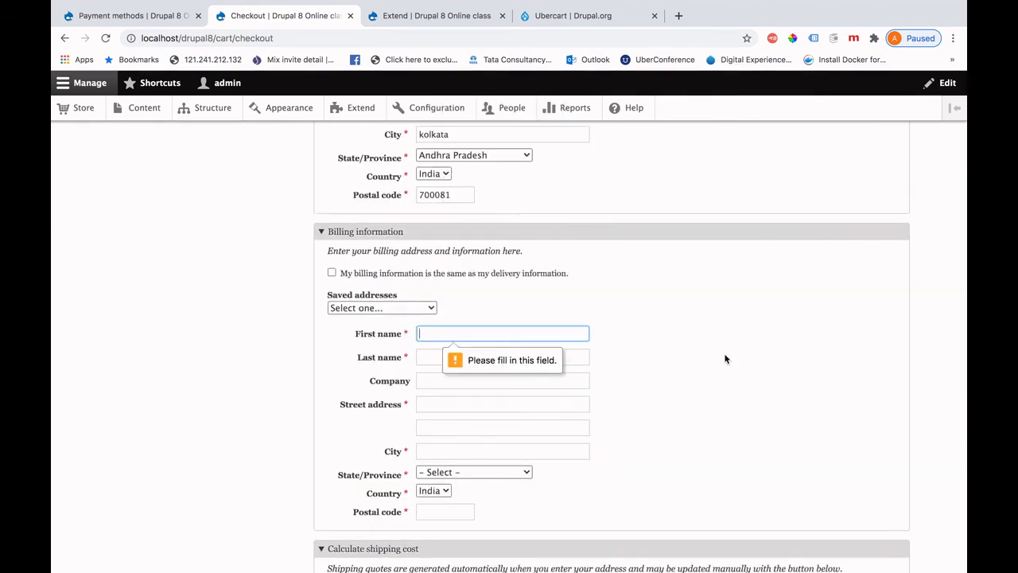
pyautogui.click(332, 272)
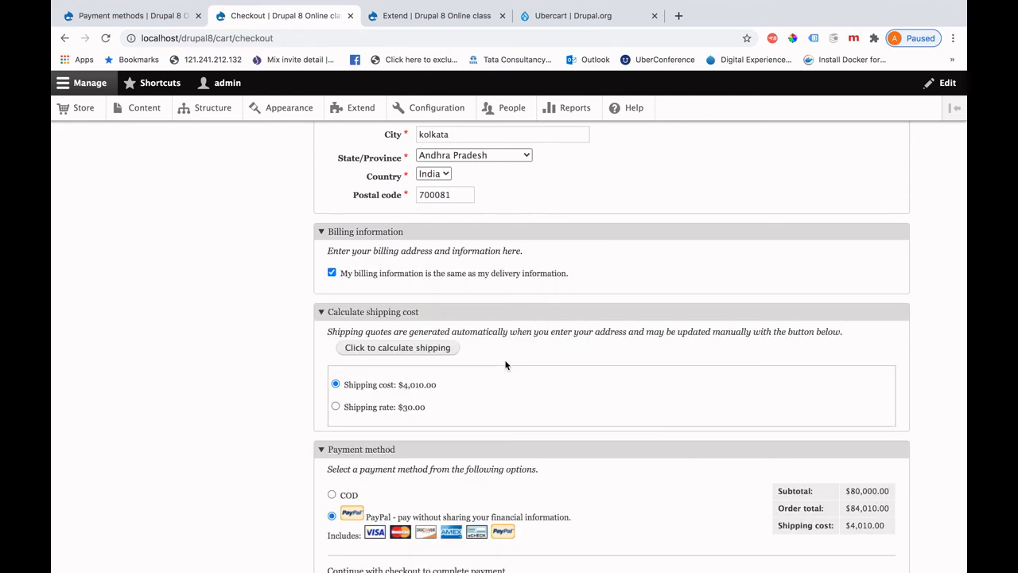
pyautogui.scroll(-8, 505, 364)
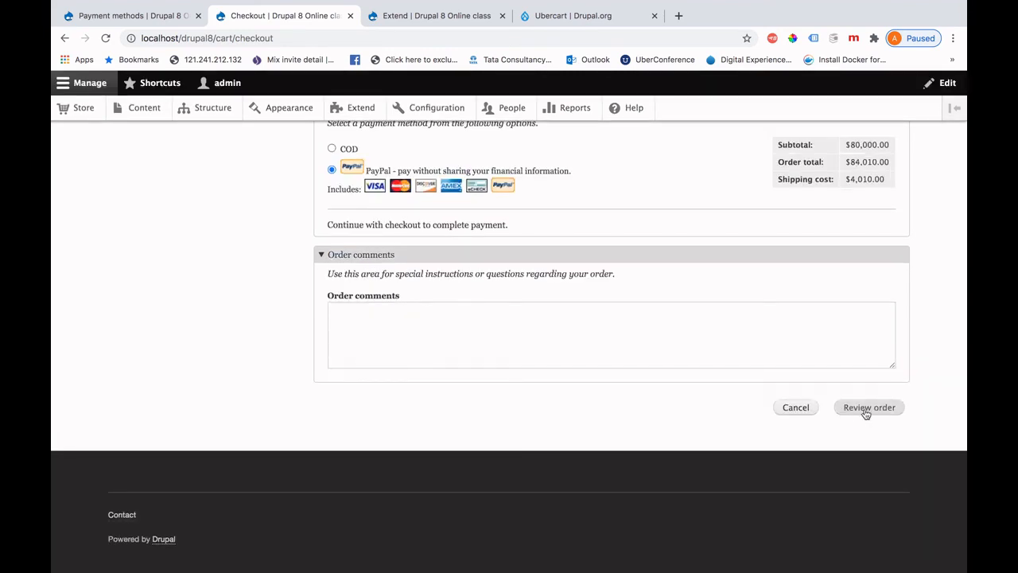
pyautogui.click(866, 410)
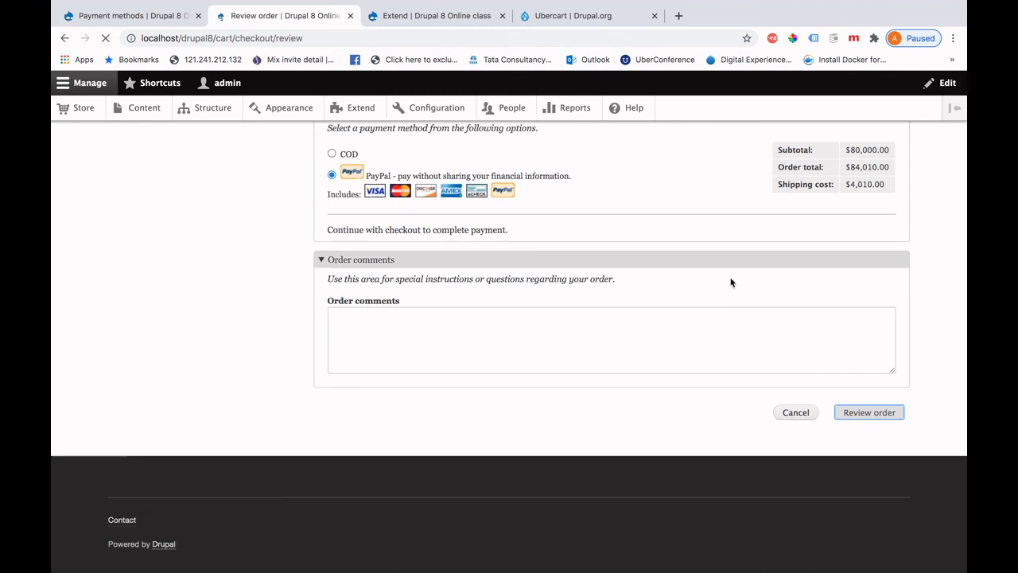
# Submit the $84,010.00 order from the review page to go to PayPal.
pyautogui.scroll(2, 730, 277)
pyautogui.scroll(5, 729, 277)
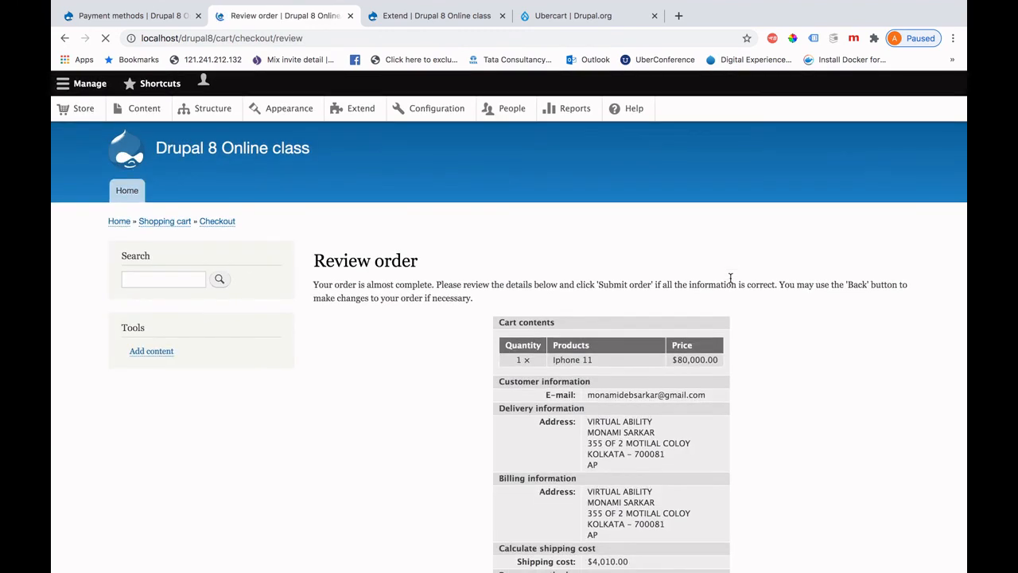
pyautogui.scroll(-3, 730, 278)
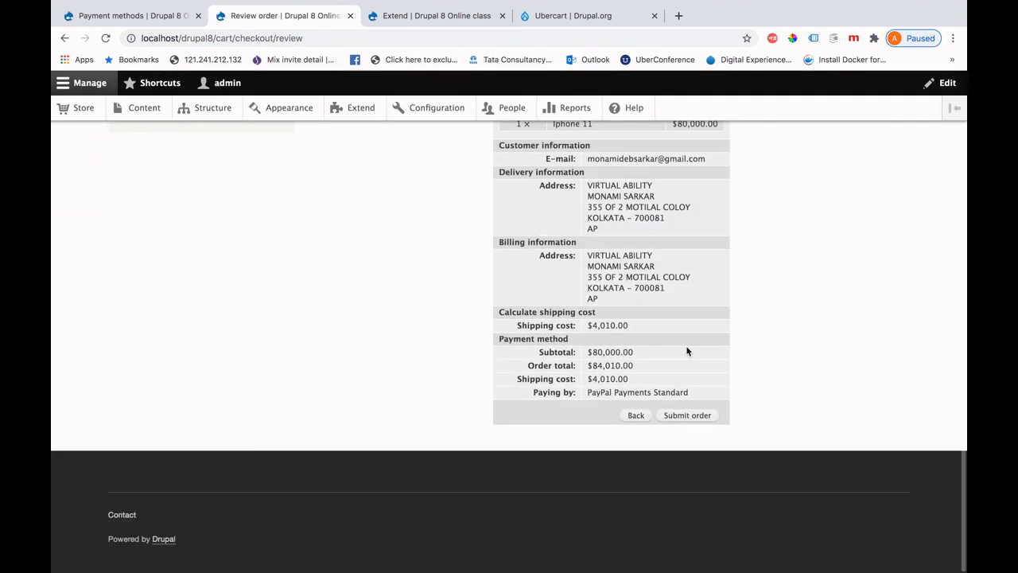
pyautogui.click(687, 418)
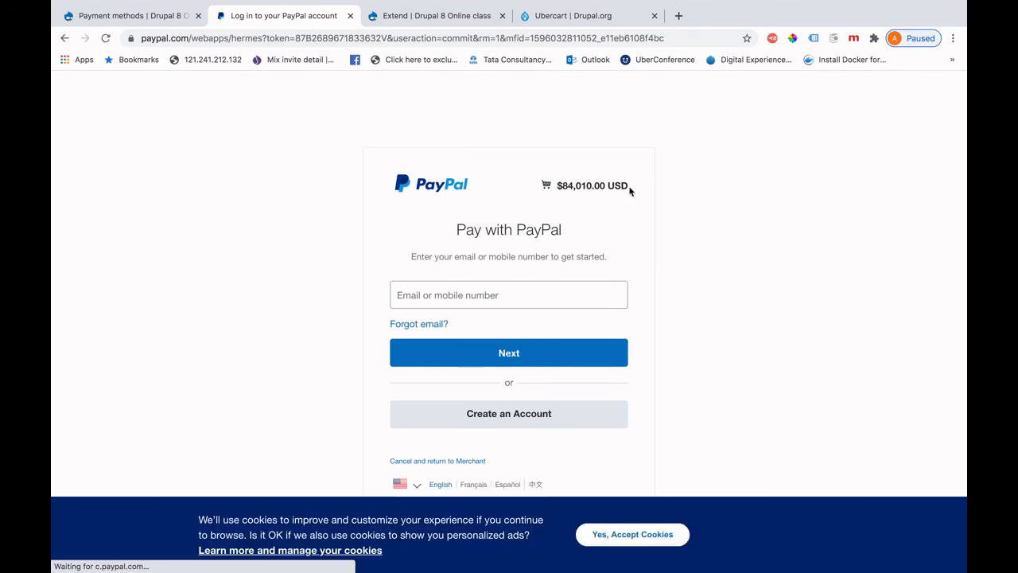
# Highlight the $84,010.00 USD total on PayPal, then go back to the Review order page.
pyautogui.moveTo(629, 189); pyautogui.dragTo(568, 185)
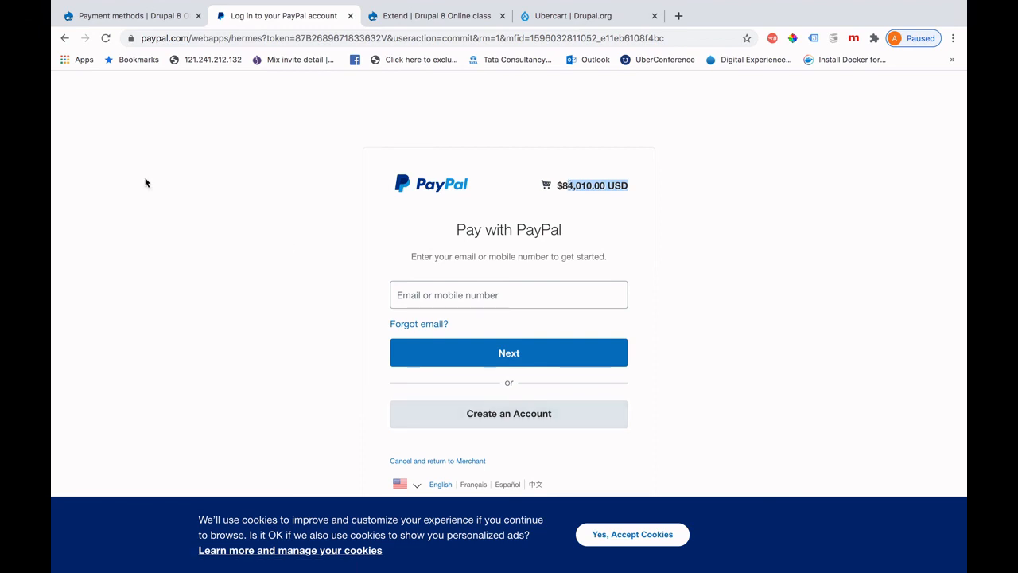
pyautogui.click(65, 38)
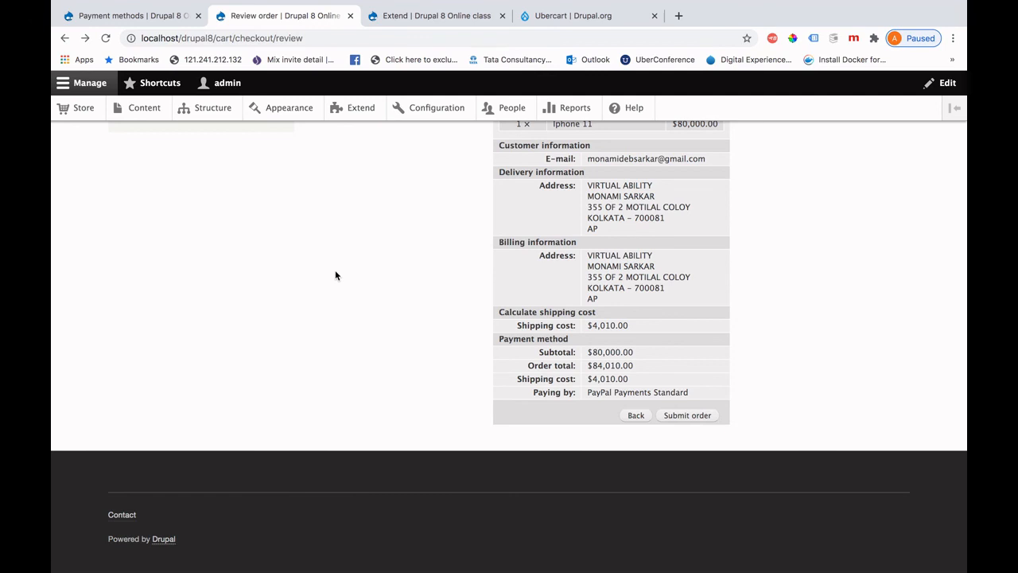
pyautogui.scroll(5, 336, 276)
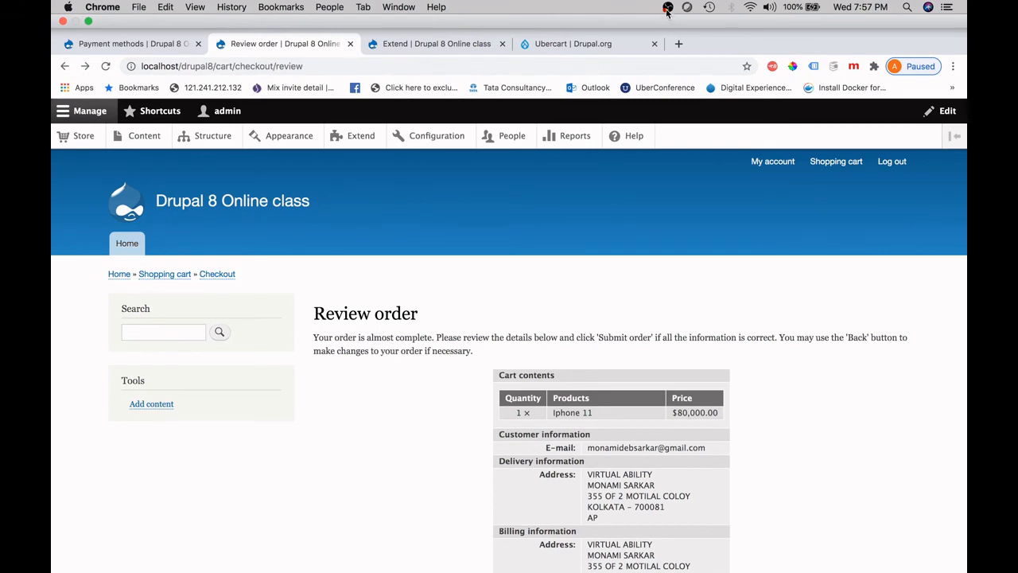
pyautogui.click(666, 7)
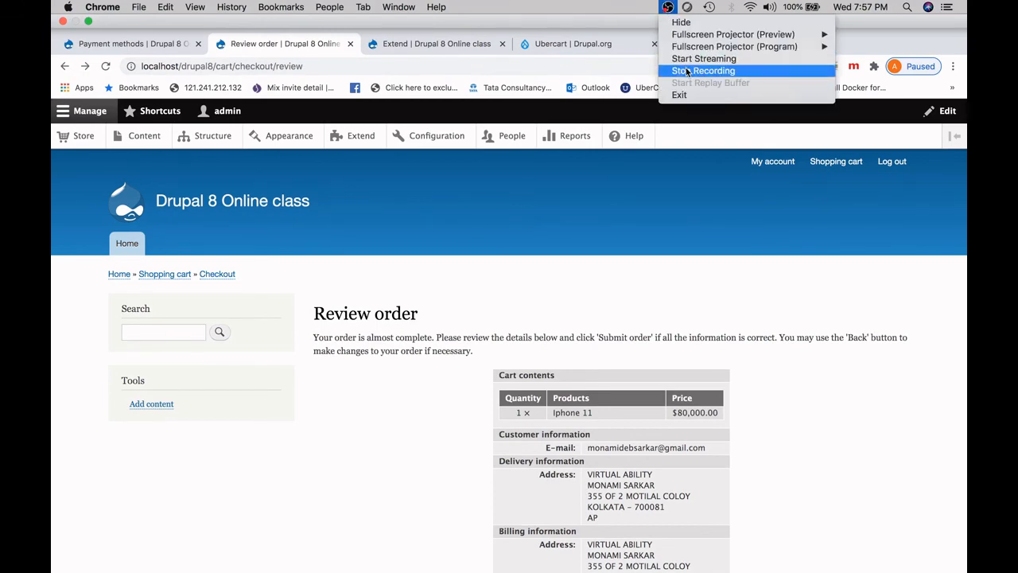